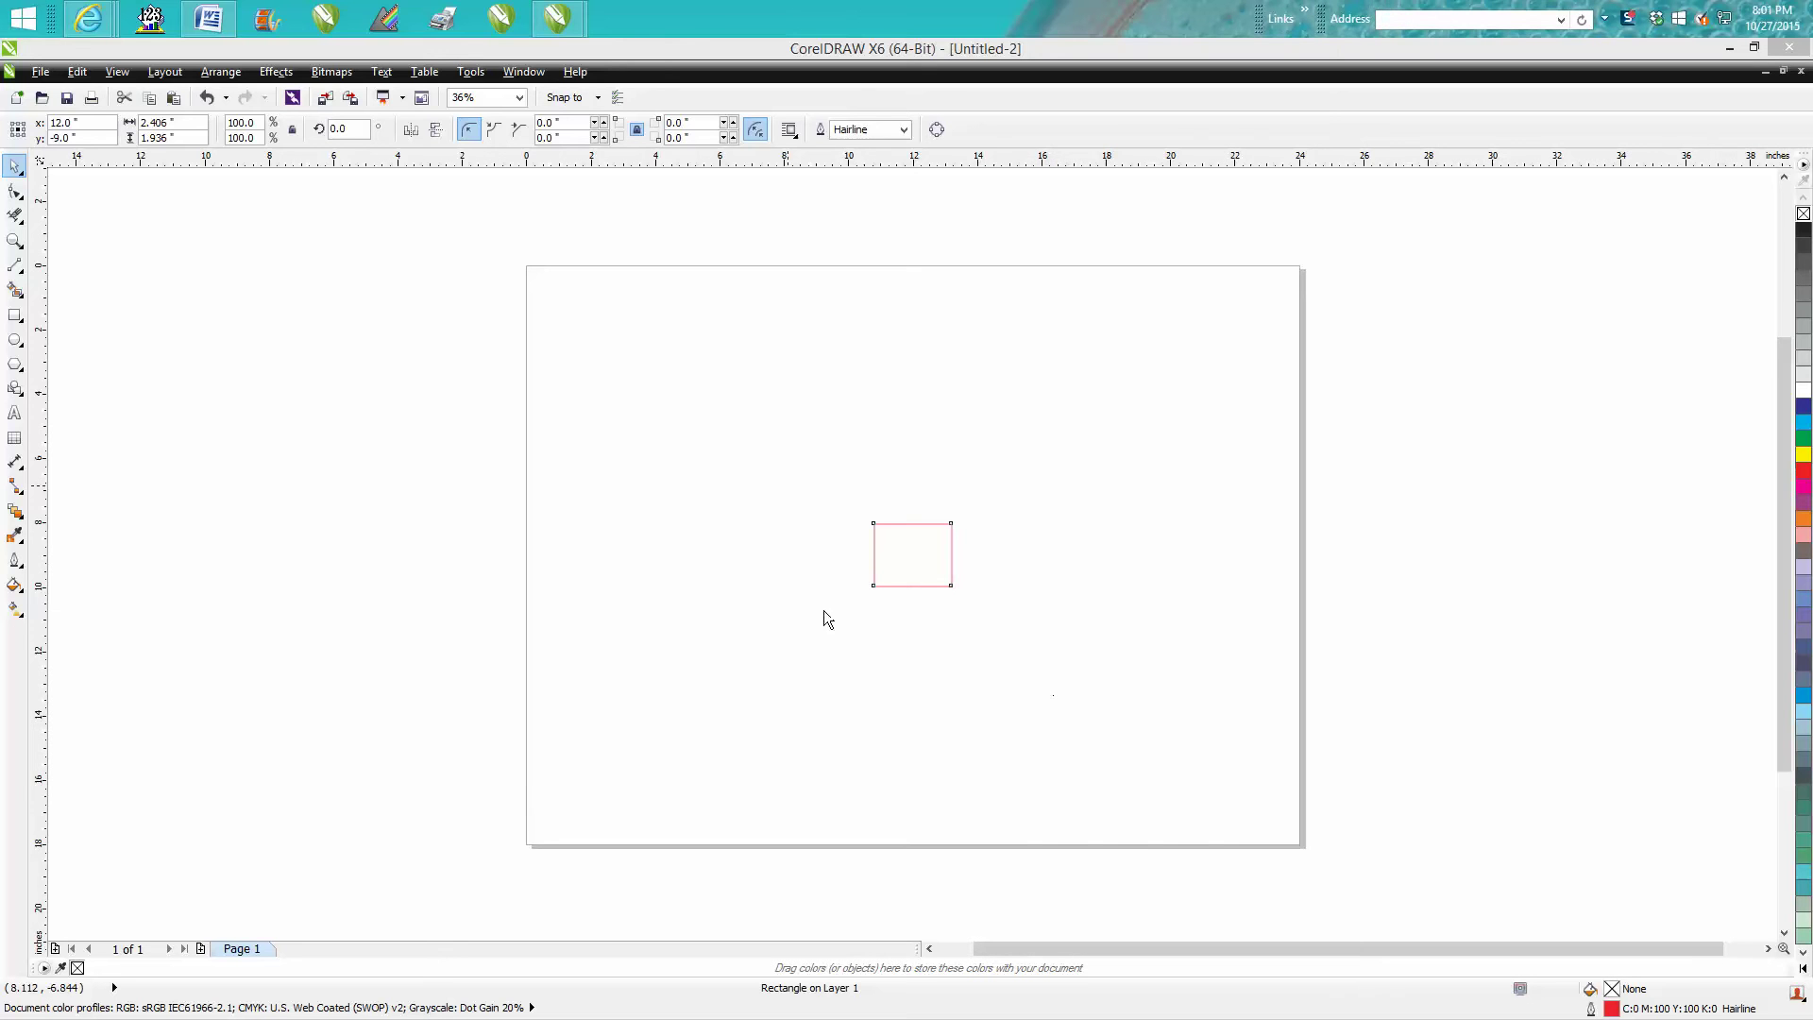
- Zoom in on the lone rectangle with a Zoom marquee, then return to the Pick tool
left_click(19, 241)
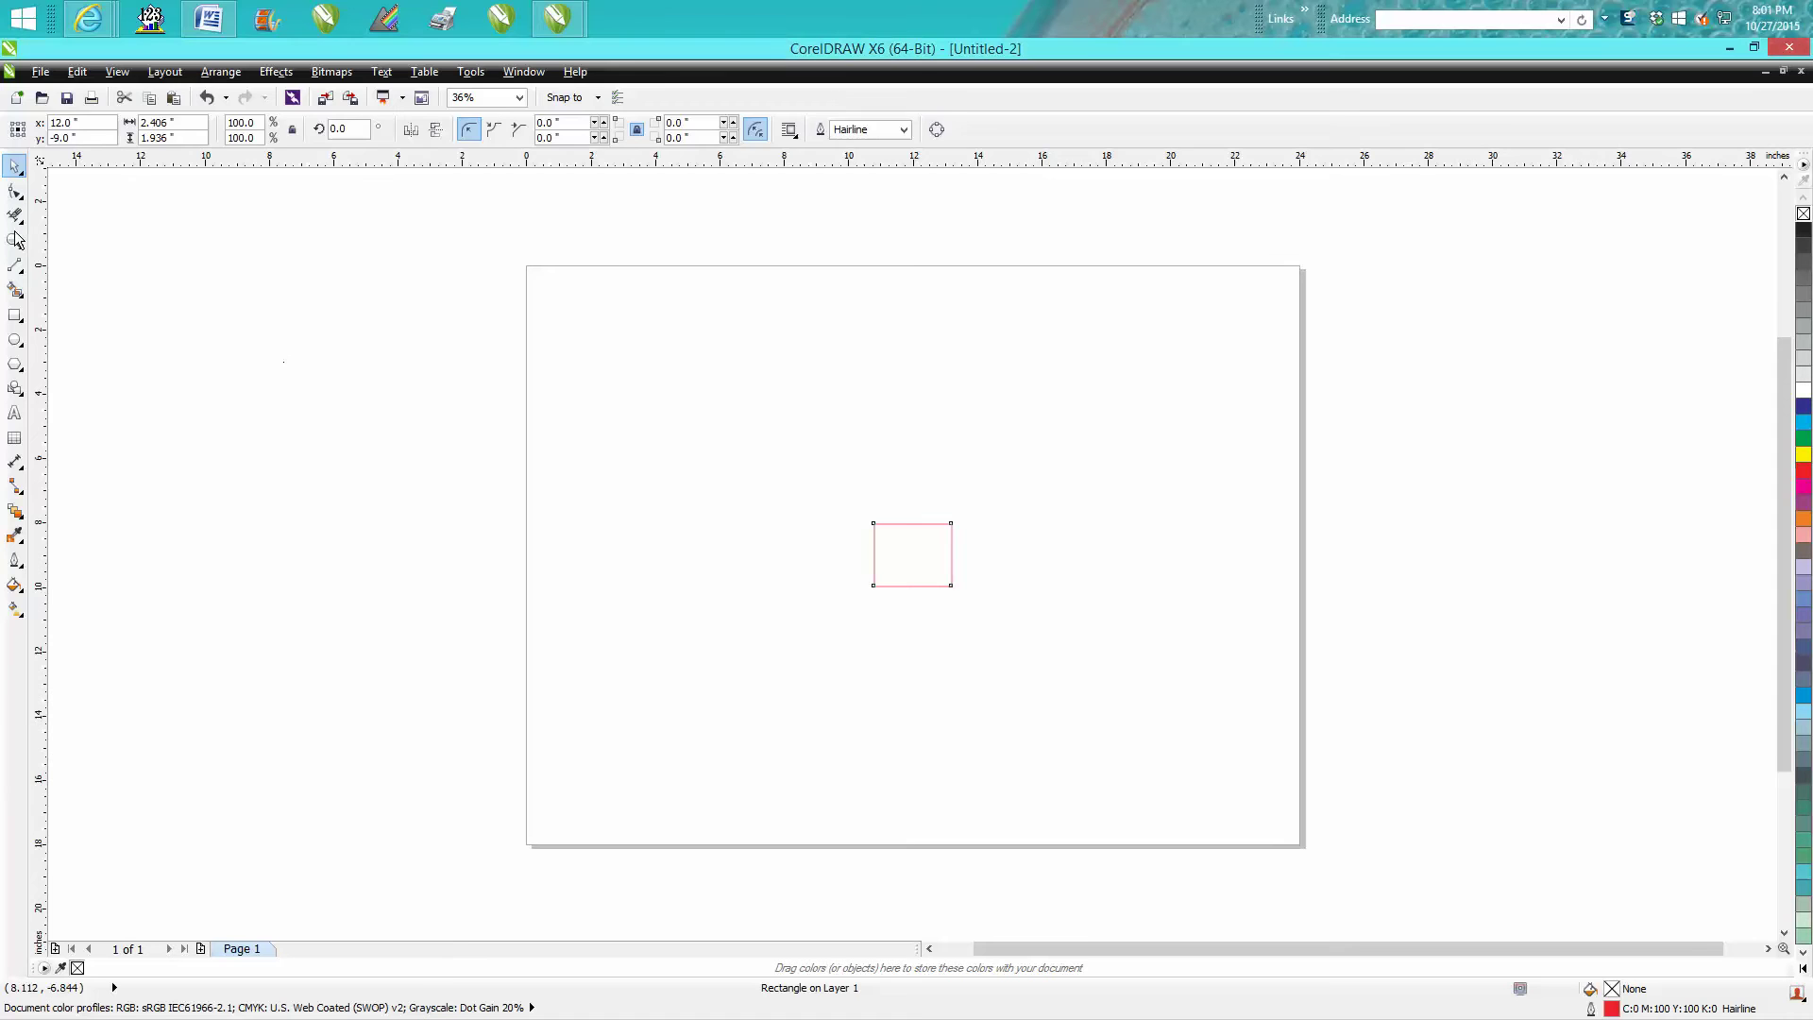
left_click_drag(719, 392, 1133, 752)
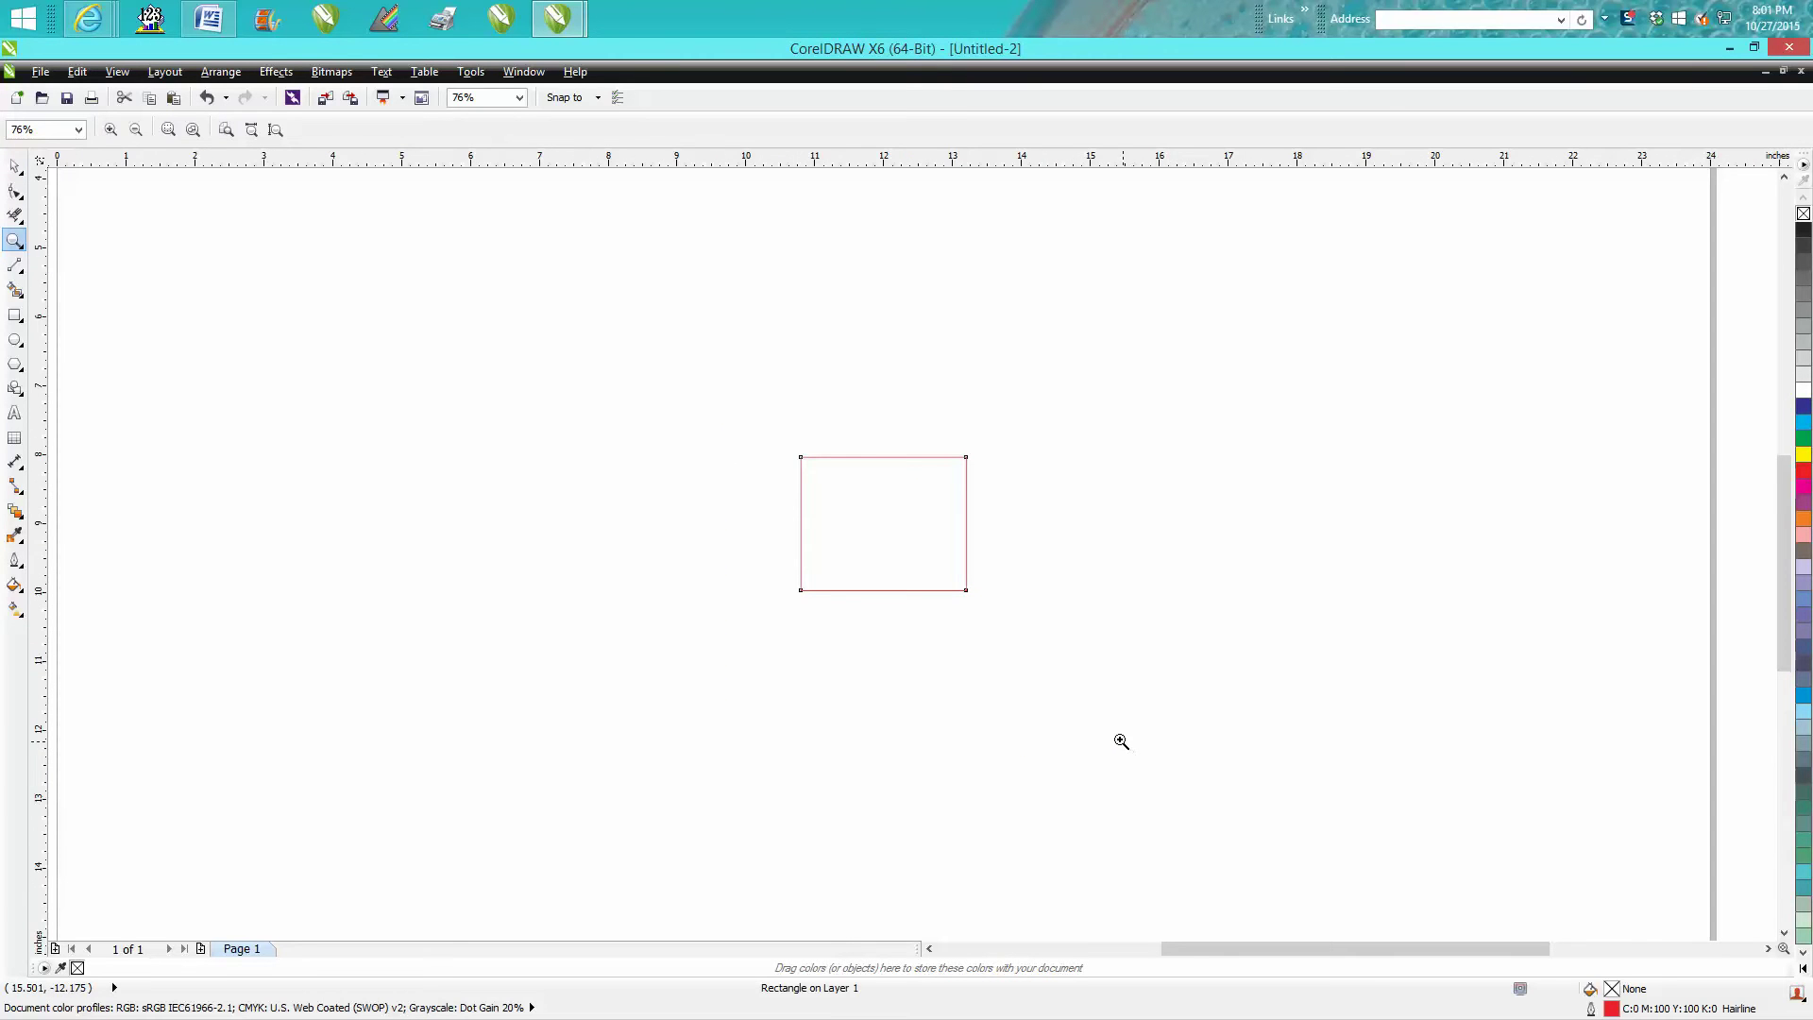
left_click(18, 168)
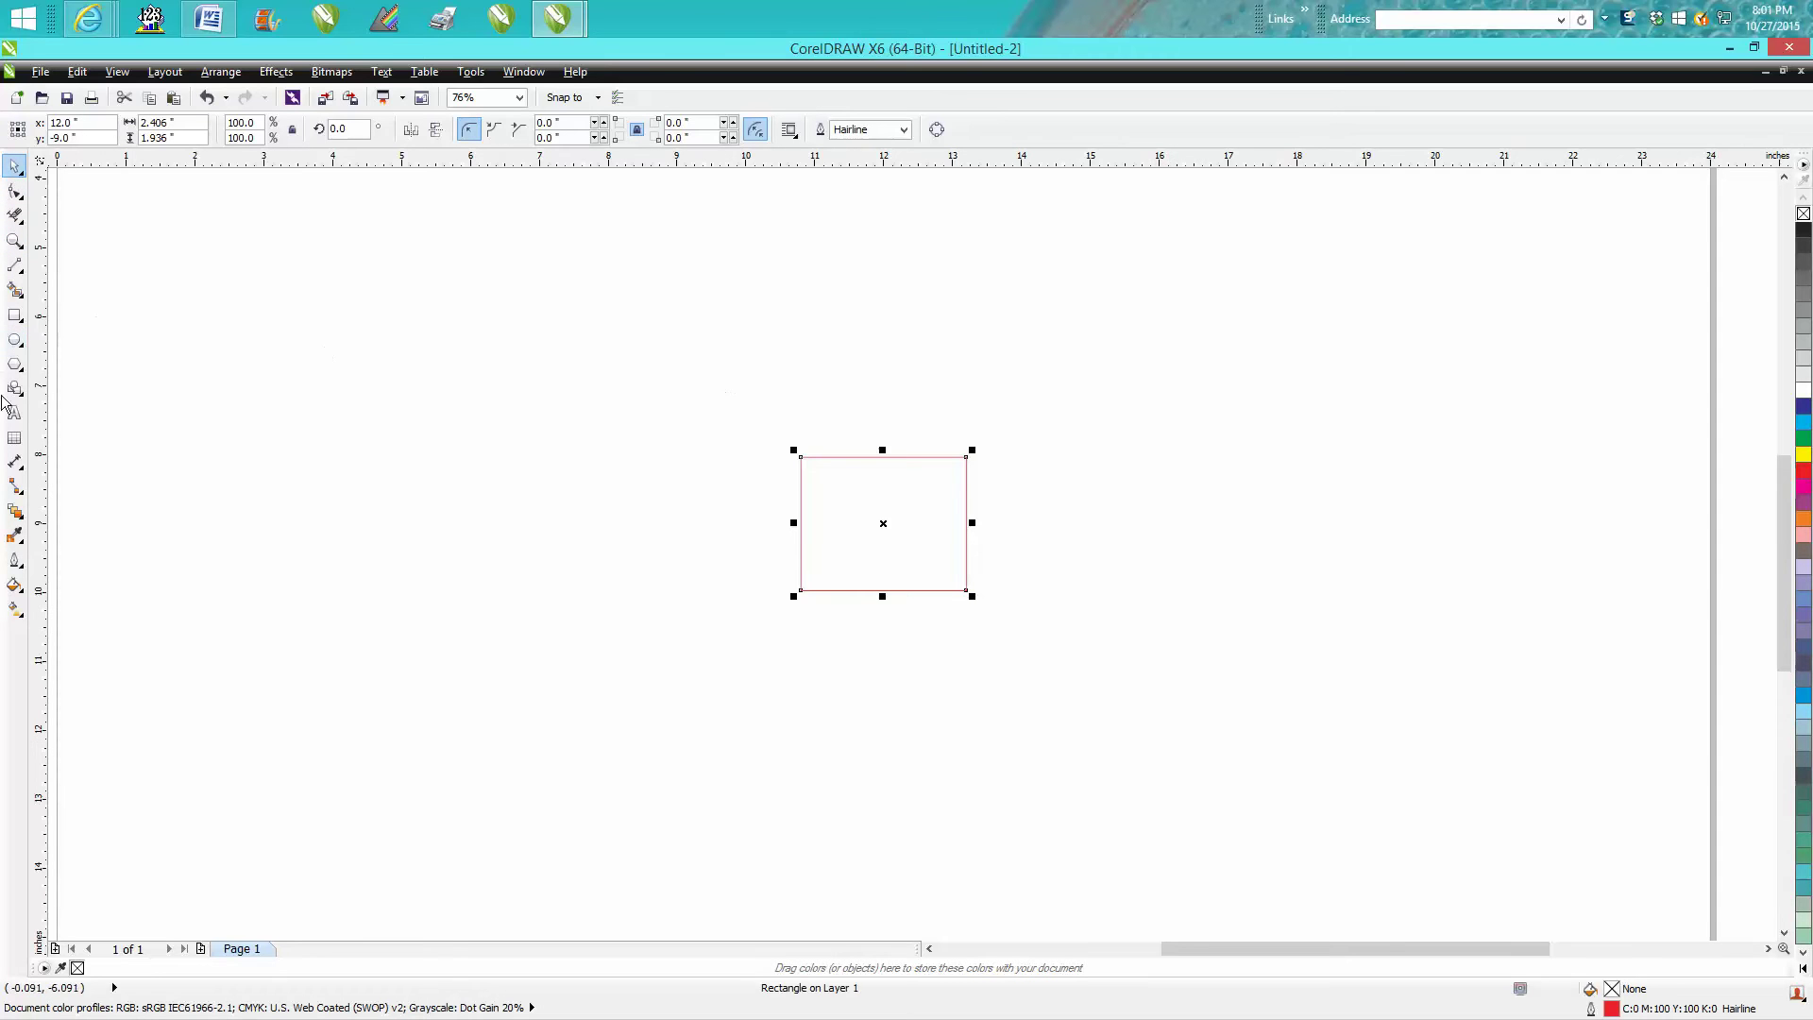
- Draw six rectangles and squares snapped to the corners of the existing shapes
left_click(21, 320)
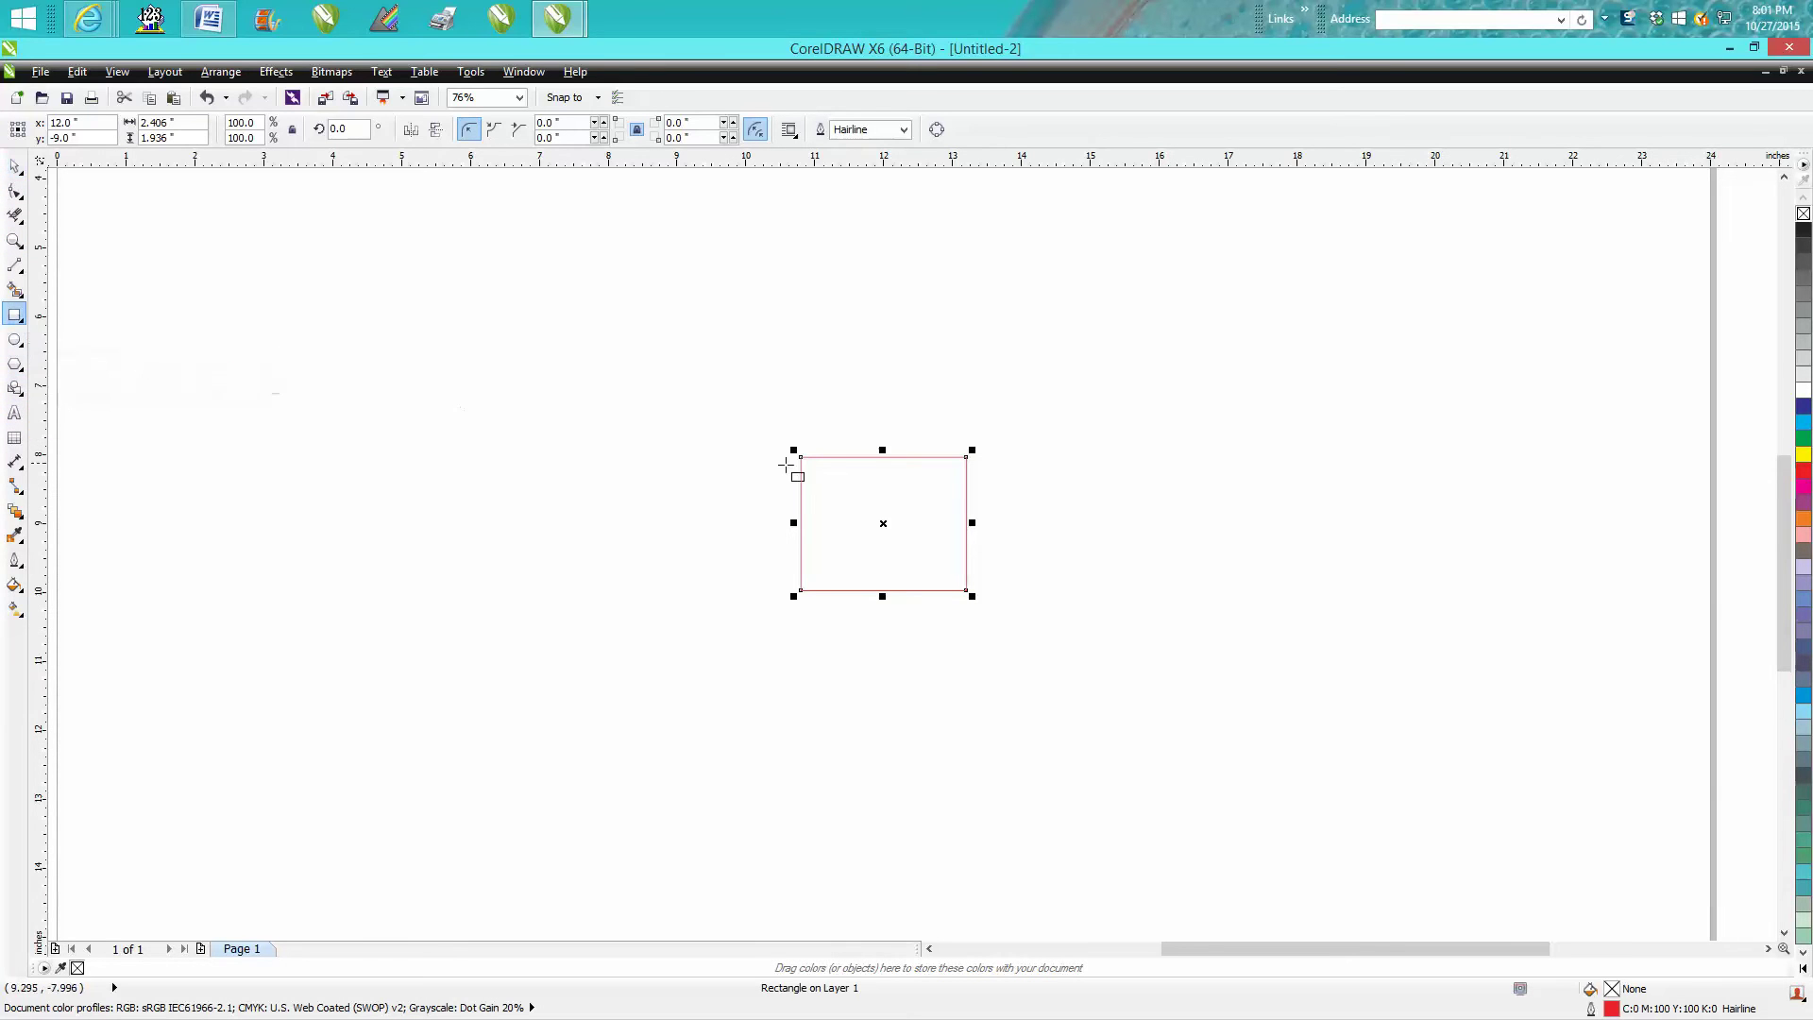
mouse_move(802, 456)
left_mouse_down()
mouse_move(727, 370)
mouse_move(686, 354)
left_mouse_up()
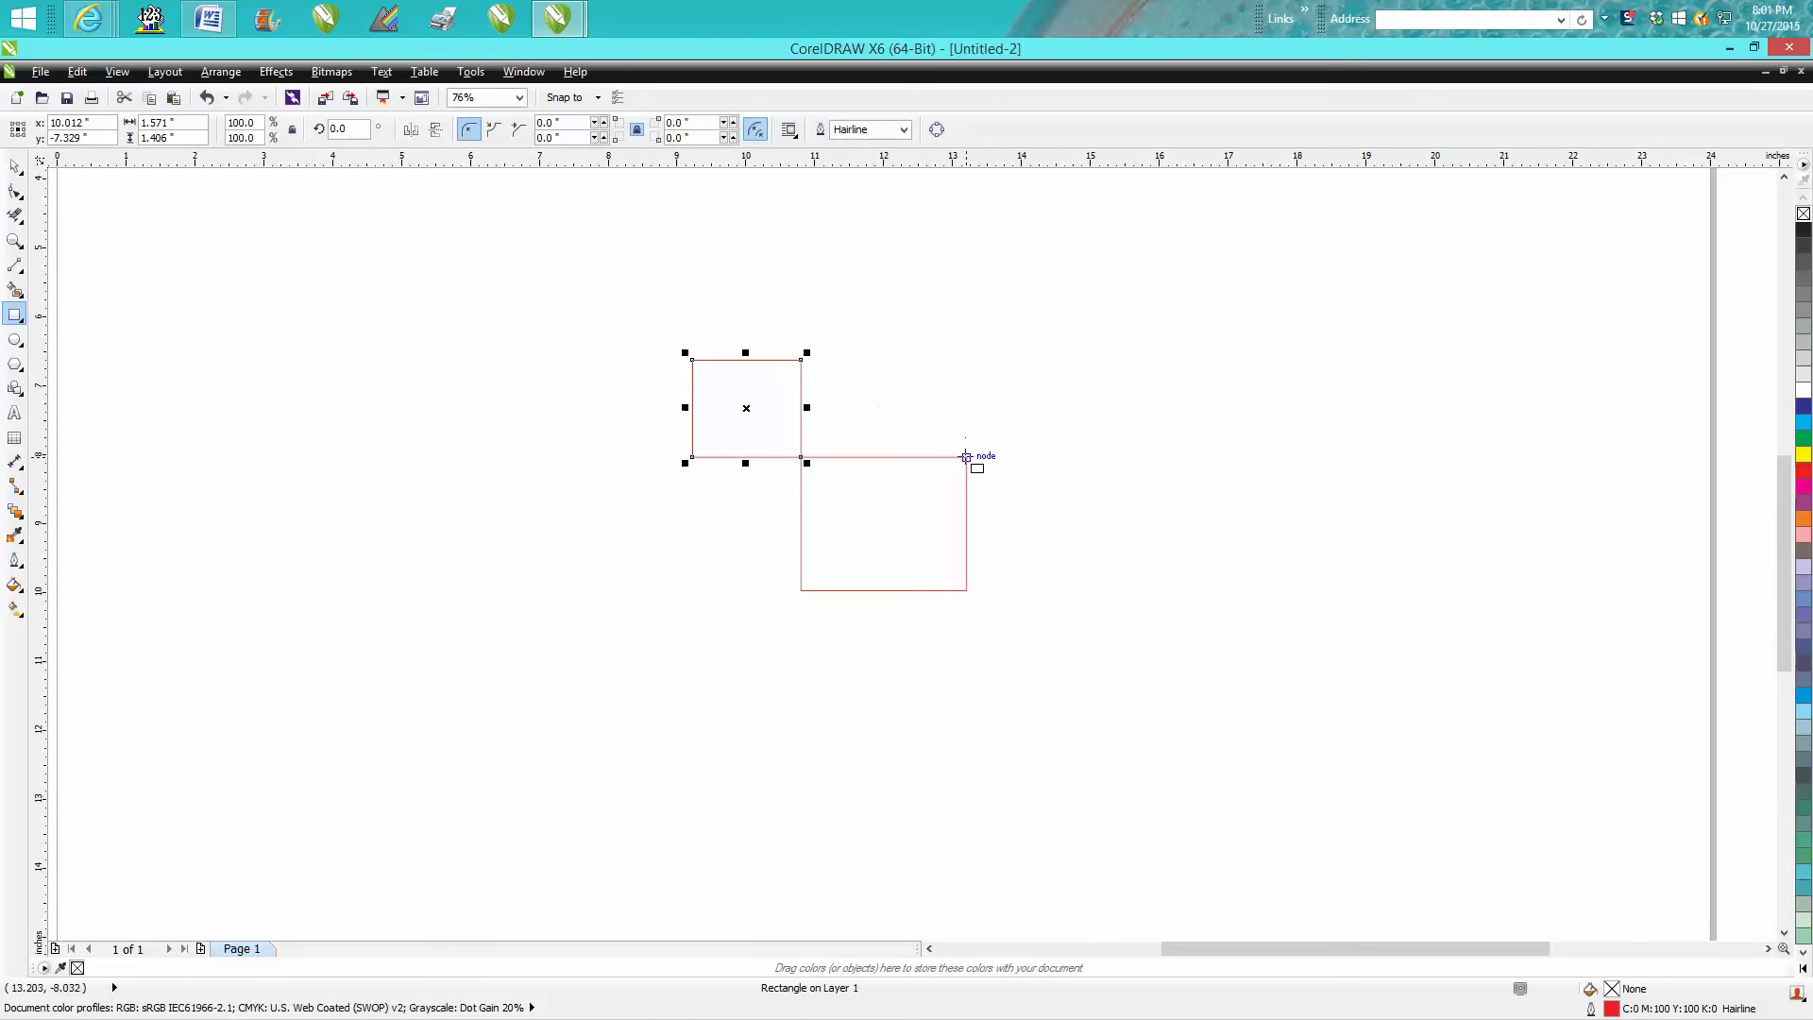
left_click_drag(1195, 348, 1074, 465)
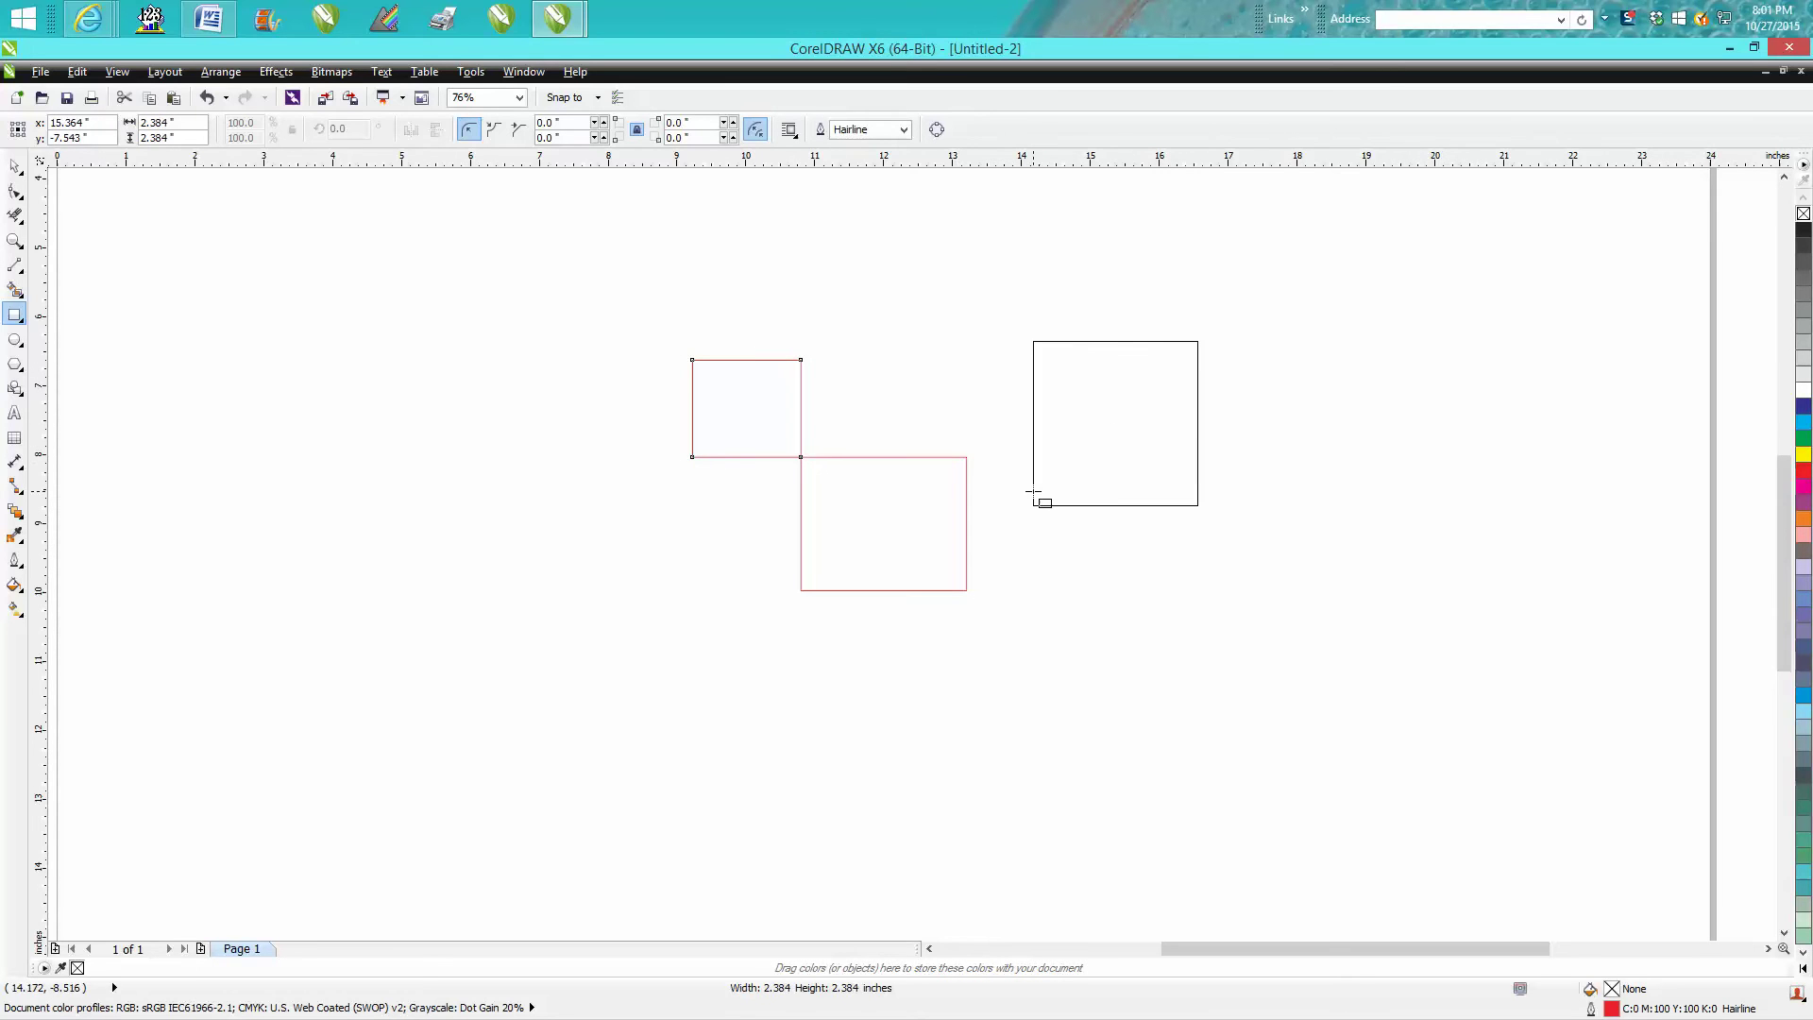
left_click_drag(1074, 464, 1029, 511)
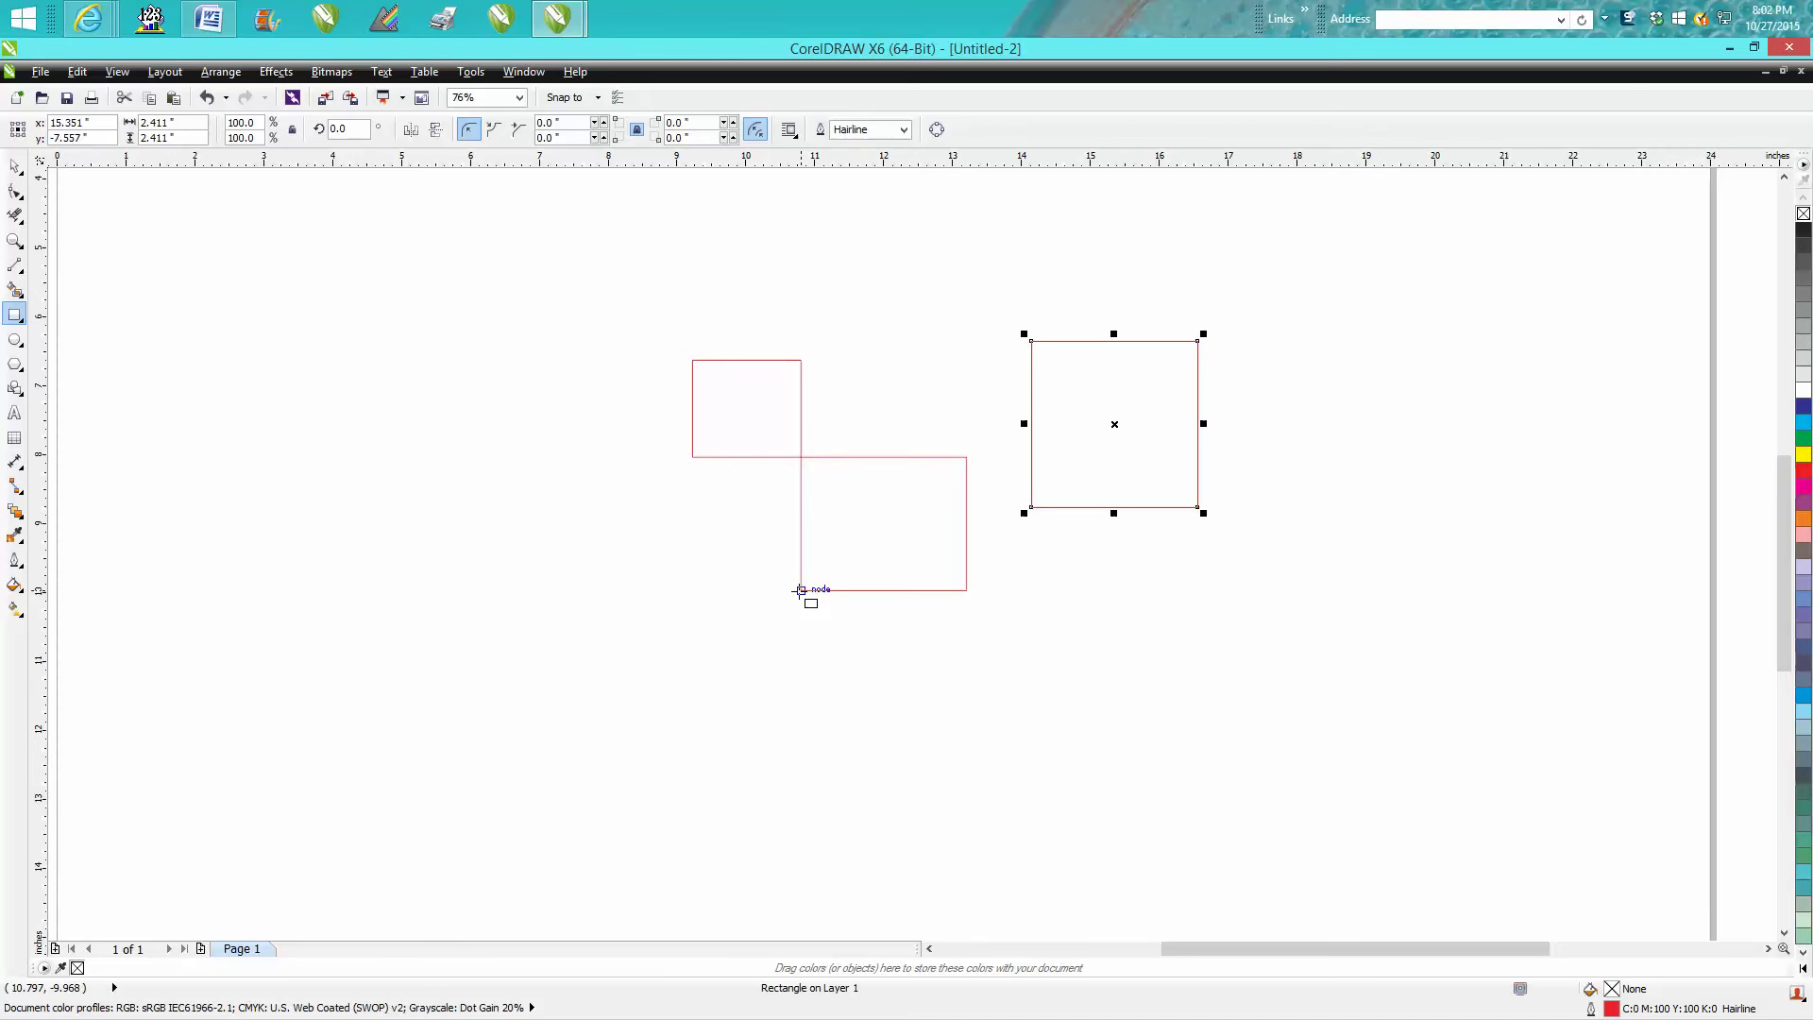
left_click_drag(801, 590, 770, 648)
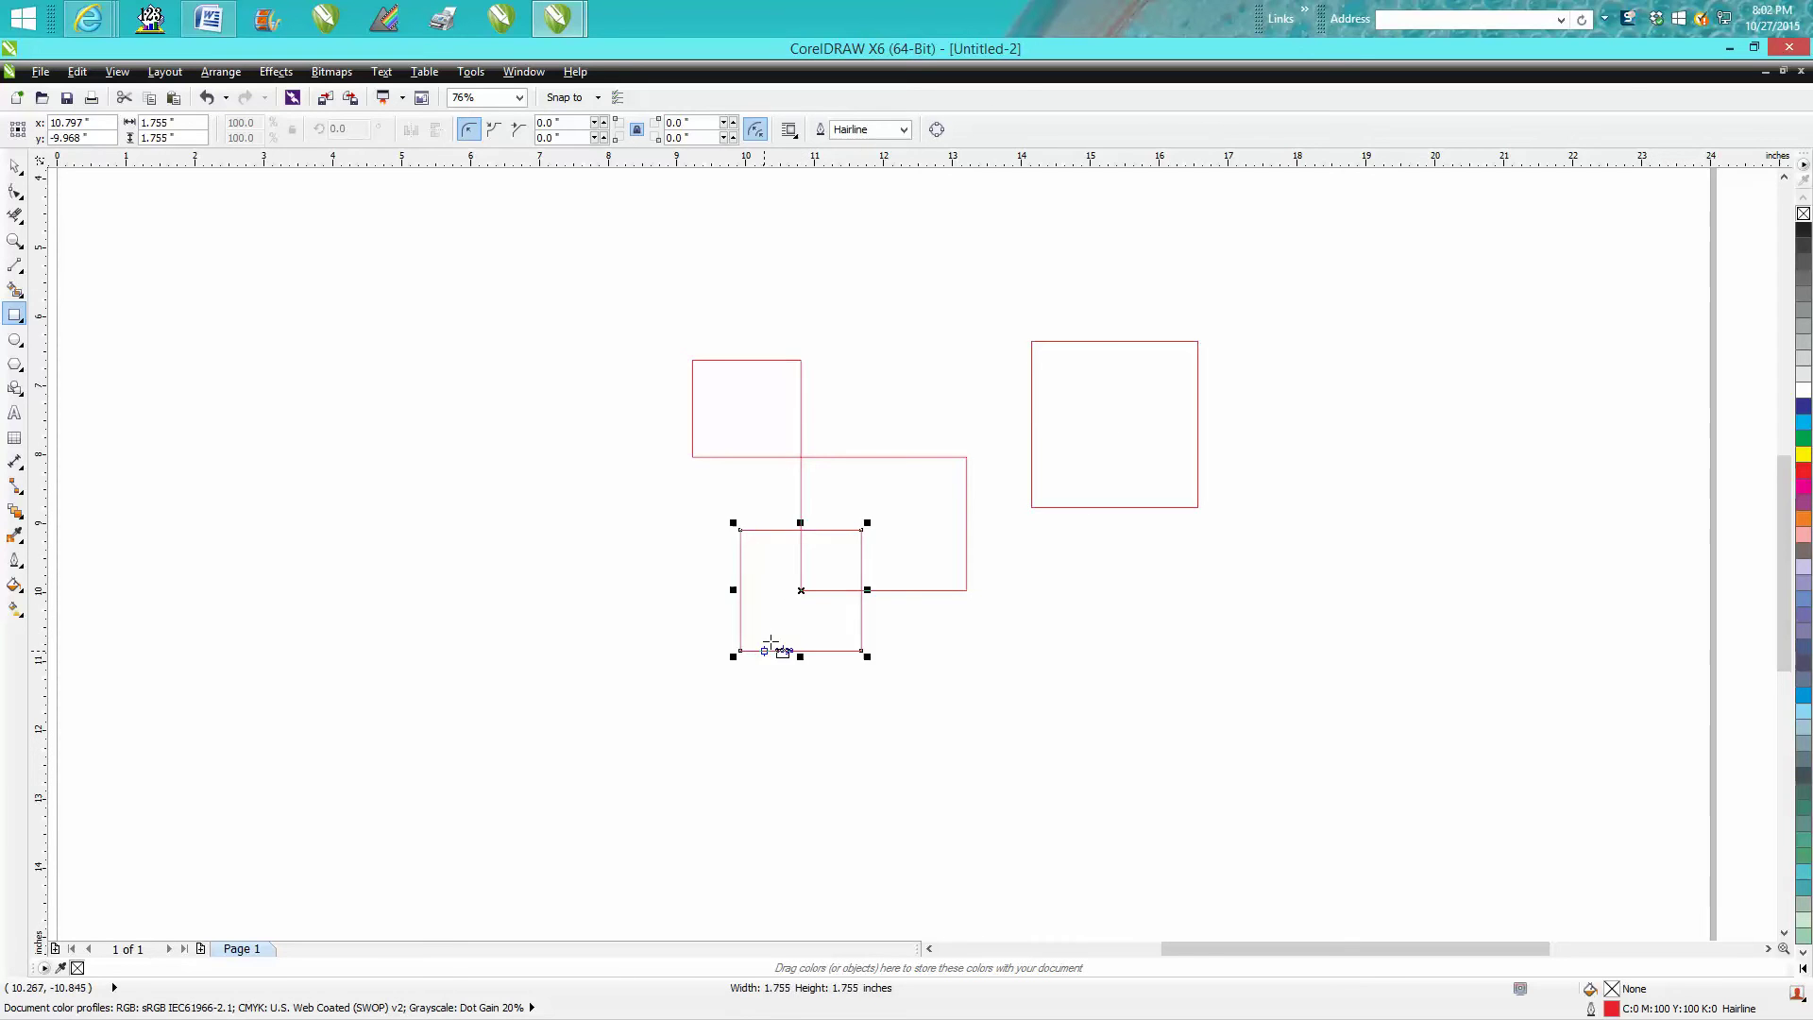
left_click_drag(967, 458, 950, 419)
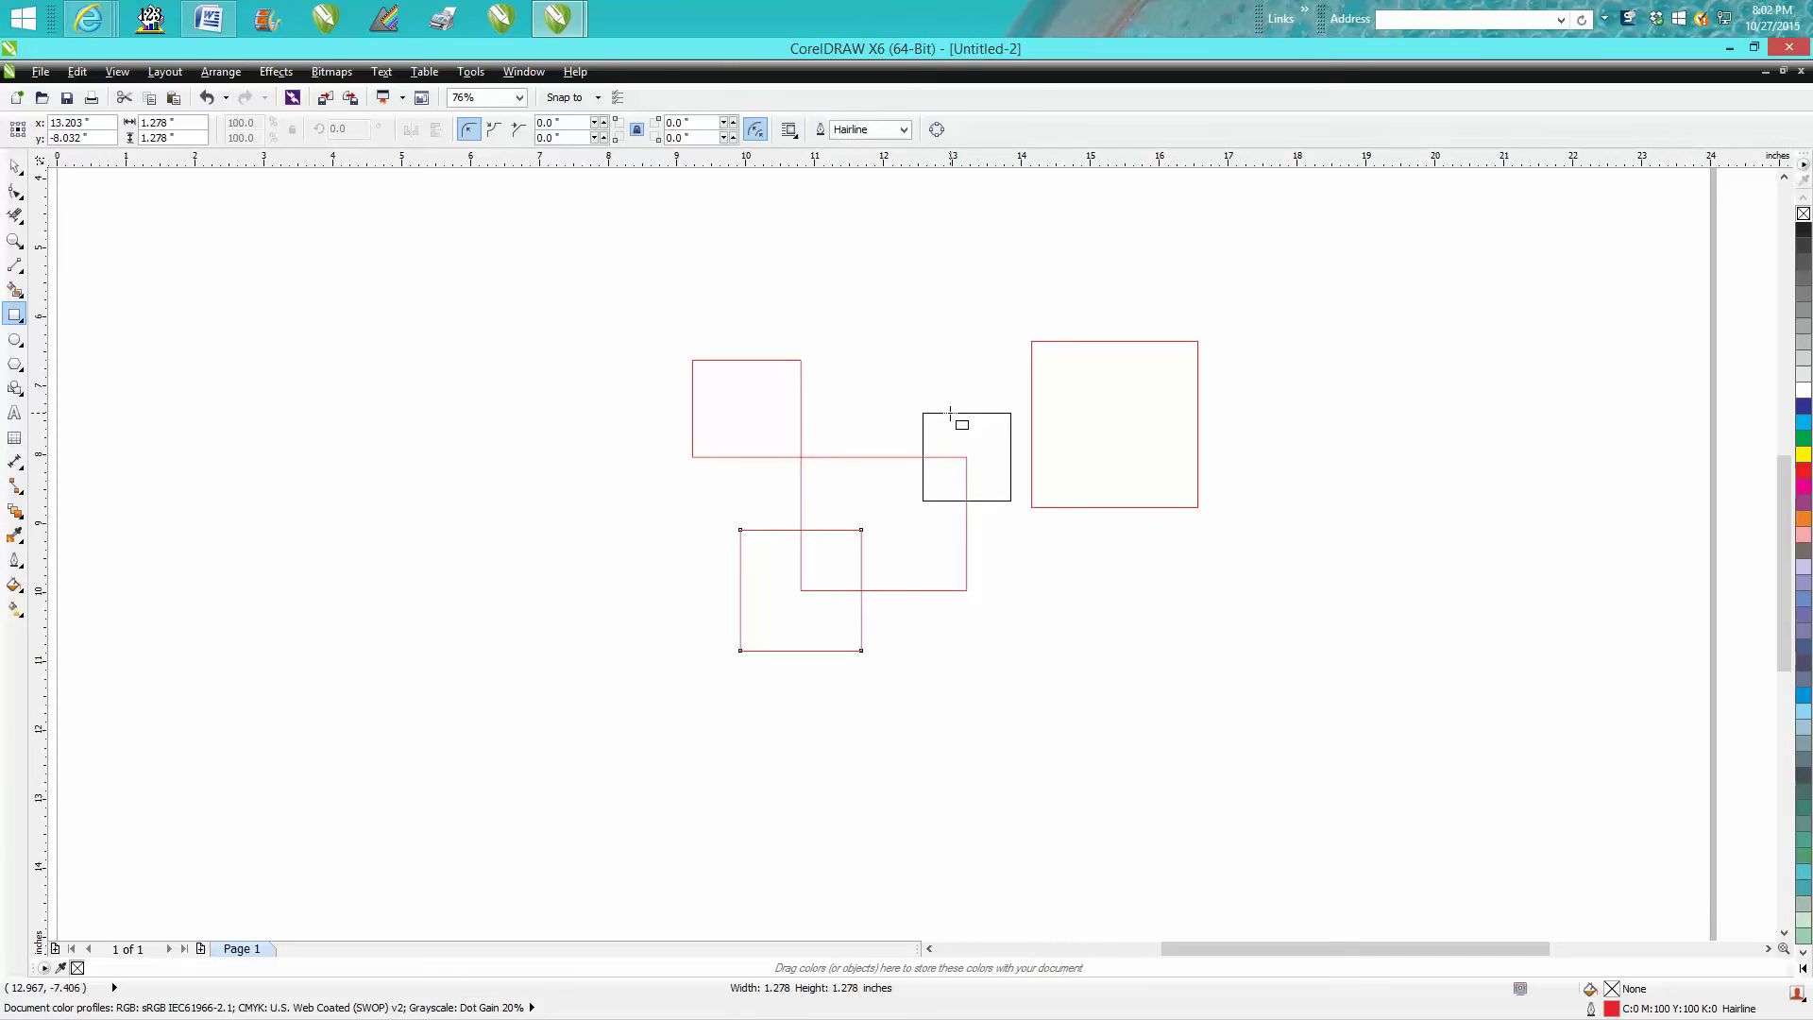
left_click_drag(1031, 340, 998, 306)
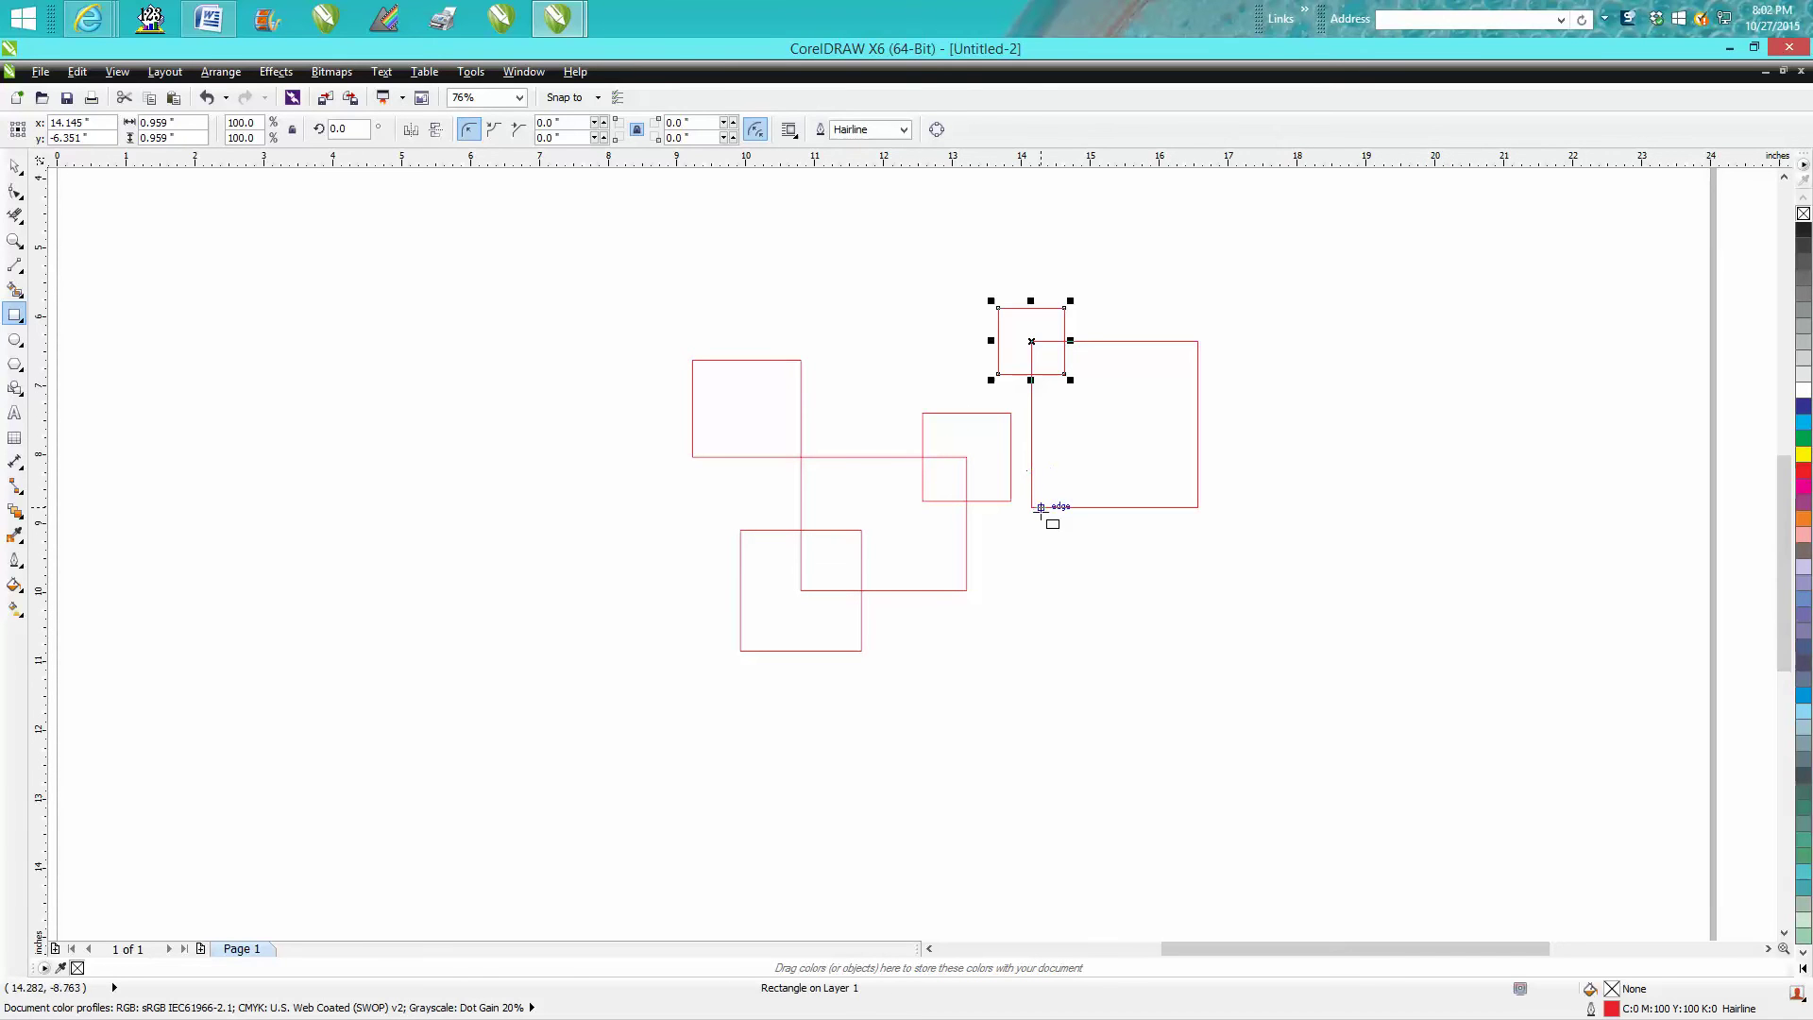
left_click_drag(1029, 507, 998, 539)
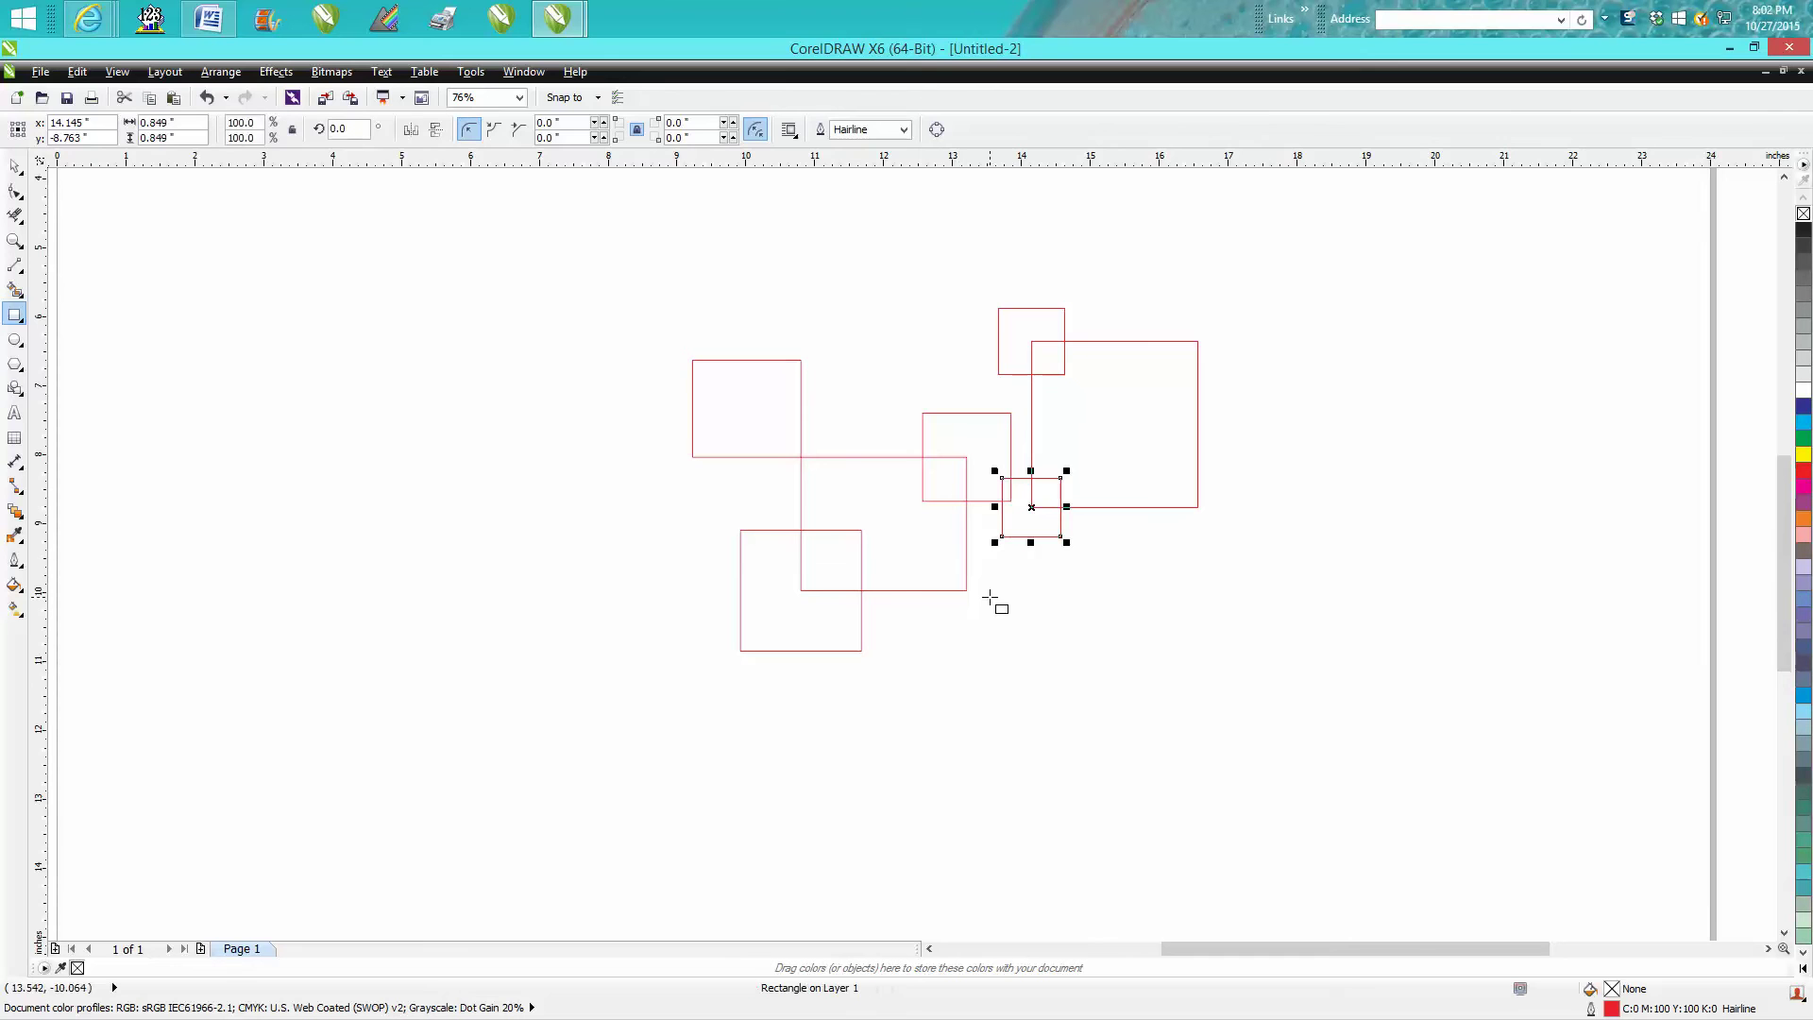
- Add enlarged 'test' text above the boxes and a small rectangle to their left
left_click(17, 412)
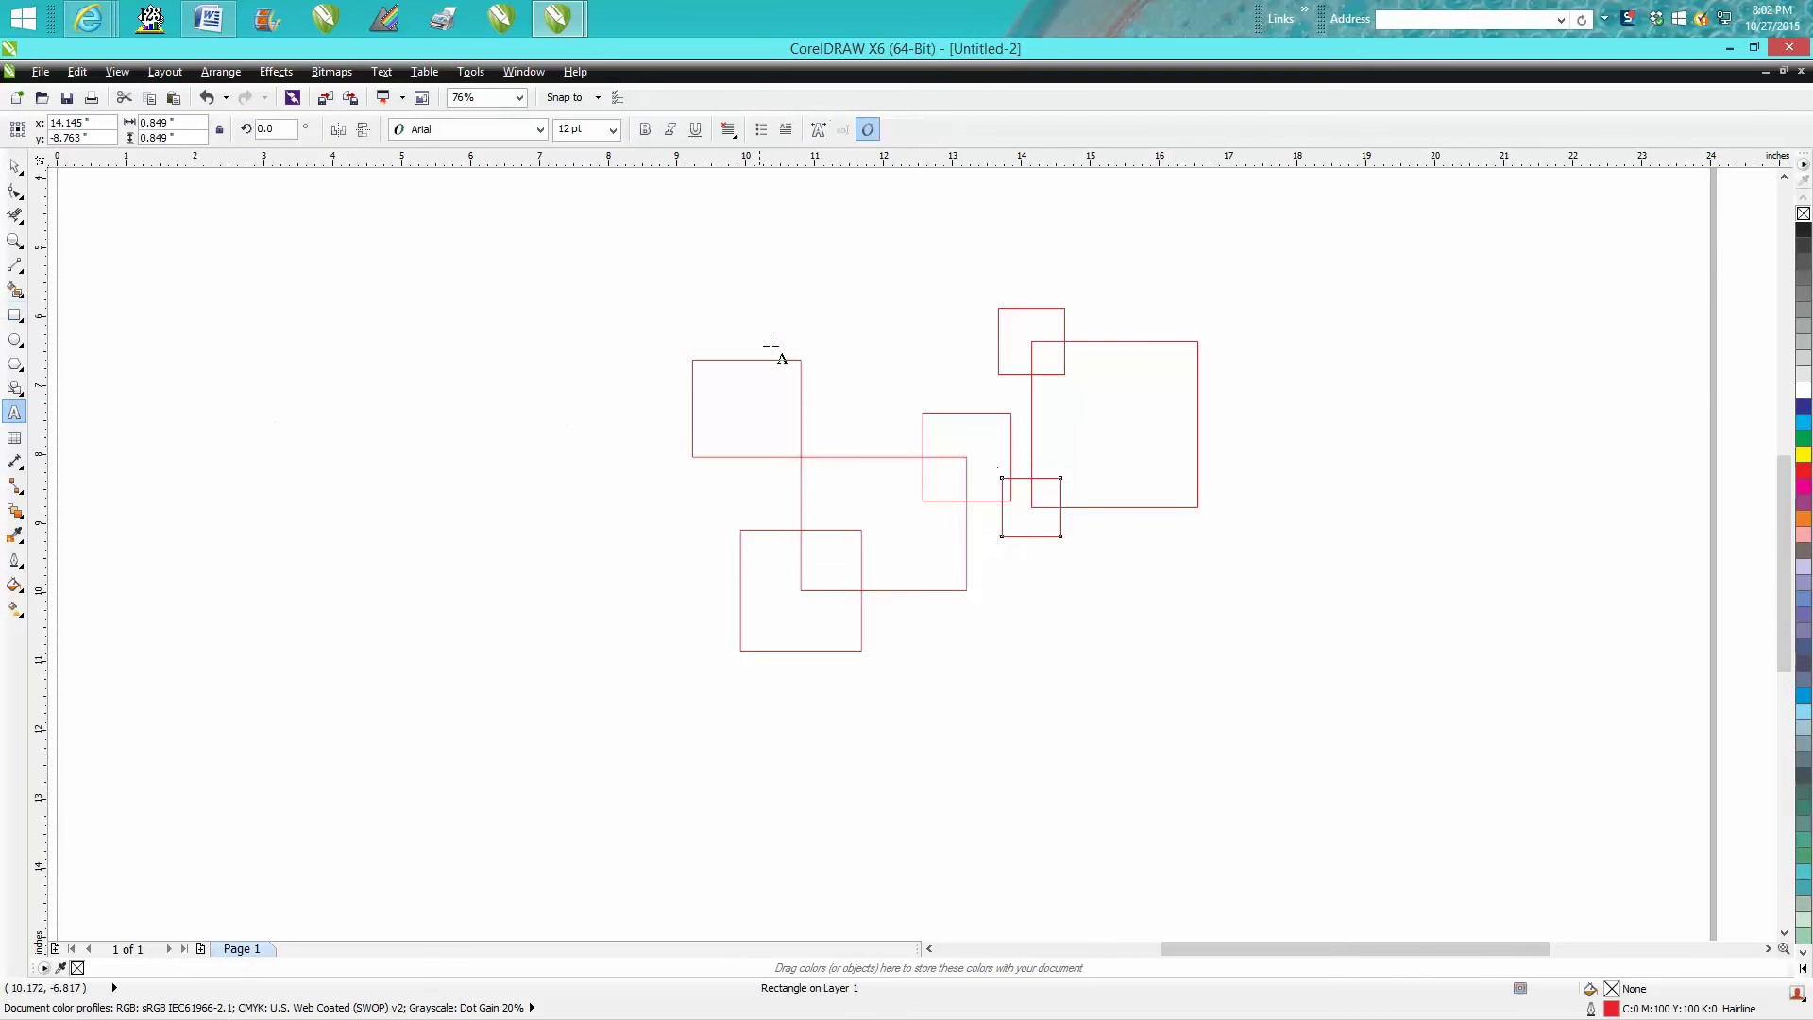
left_click(754, 317)
type("test")
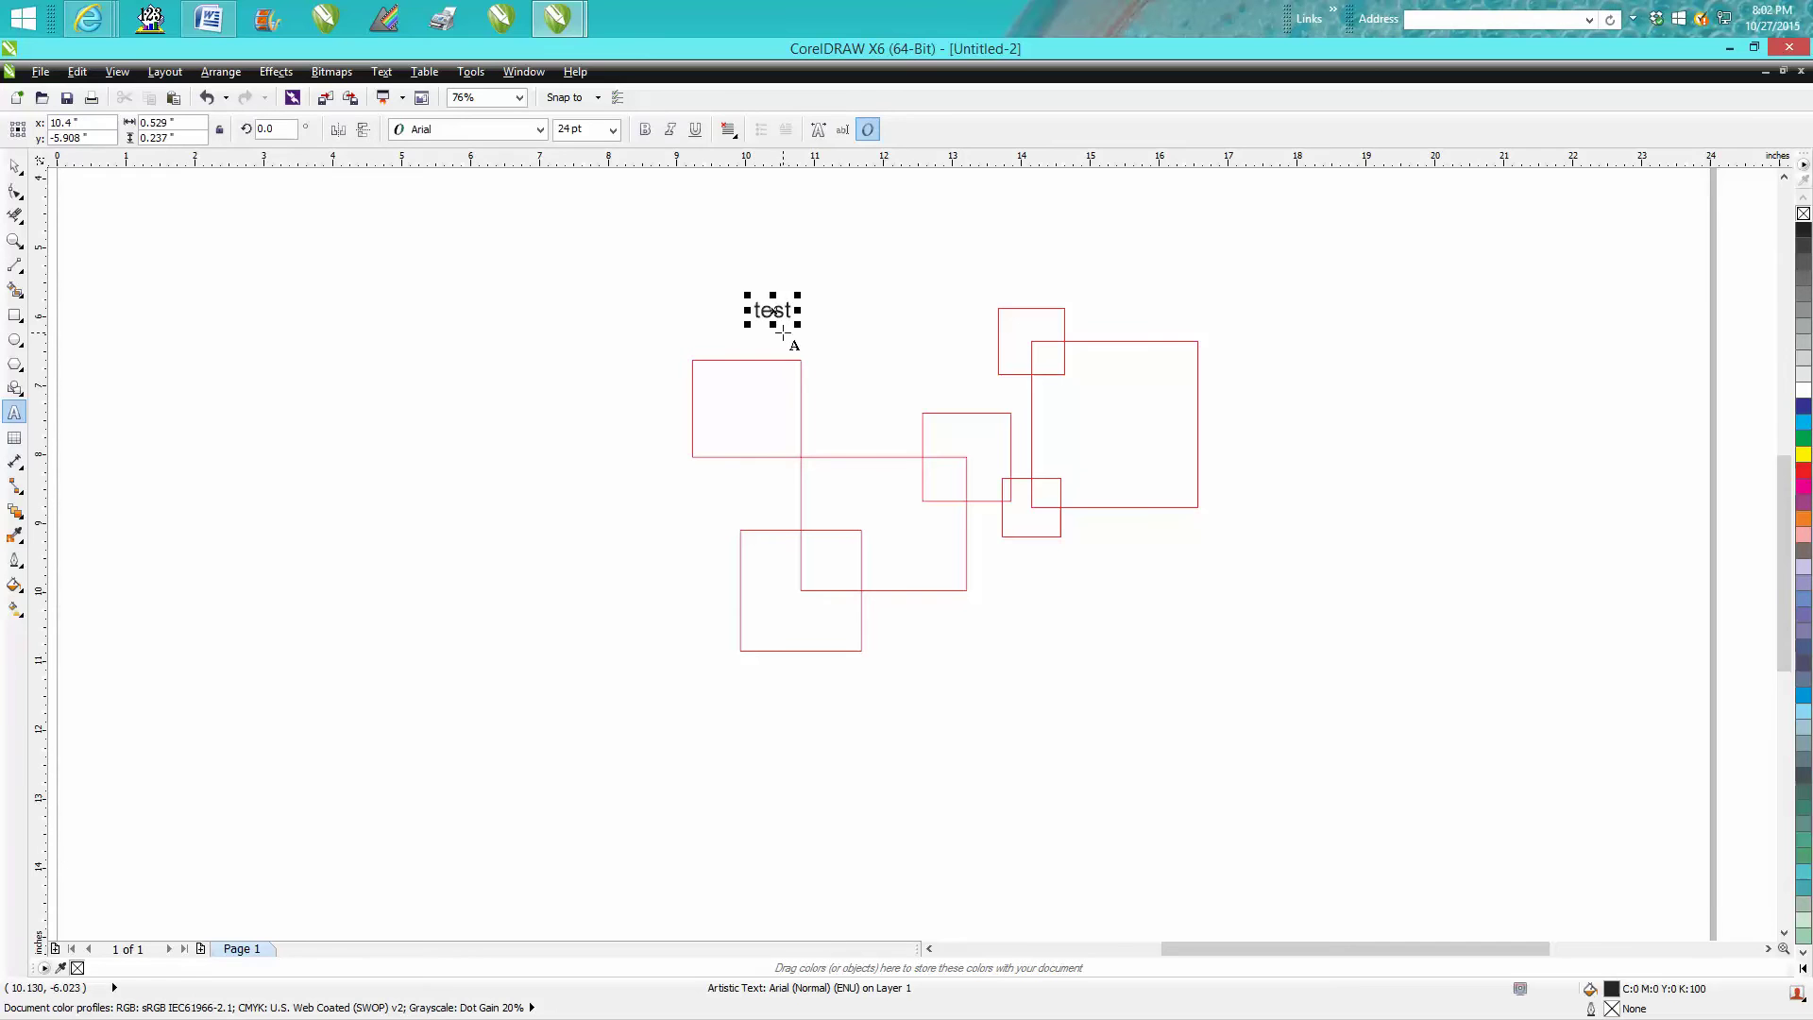
left_click_drag(798, 326, 851, 353)
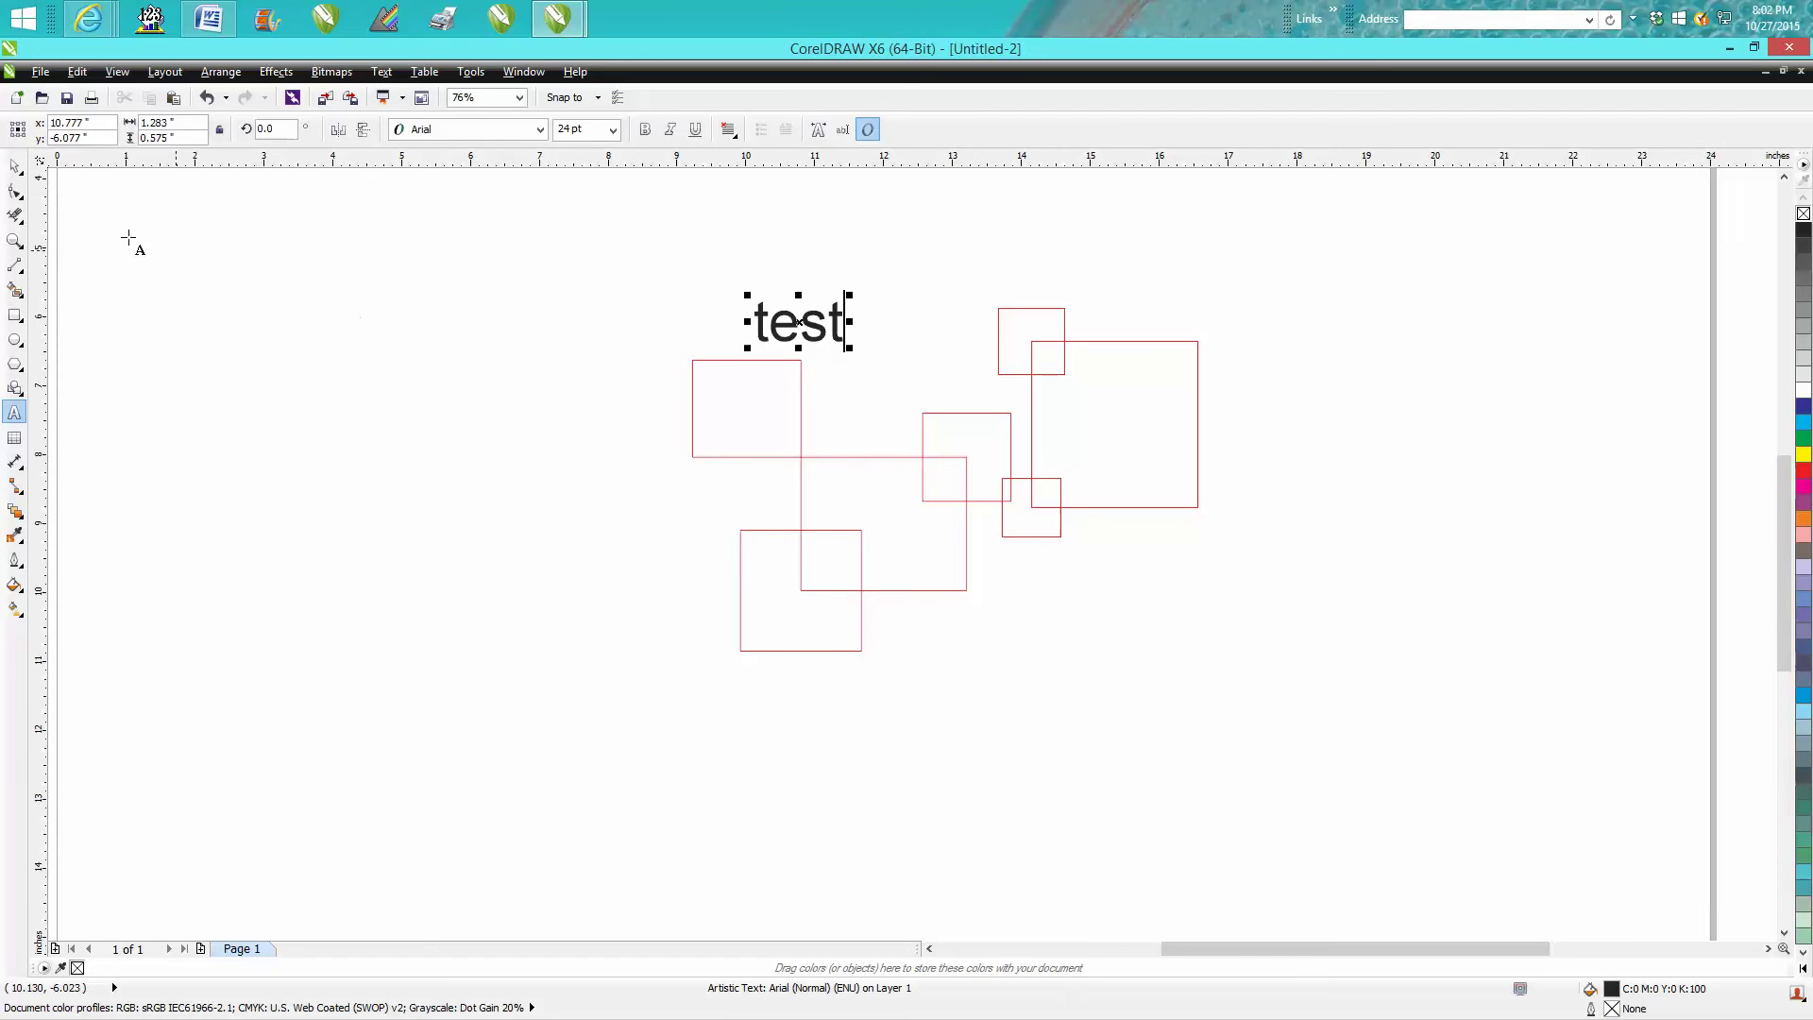
left_click(17, 316)
mouse_move(698, 360)
left_mouse_down()
mouse_move(636, 431)
mouse_move(698, 411)
left_mouse_up()
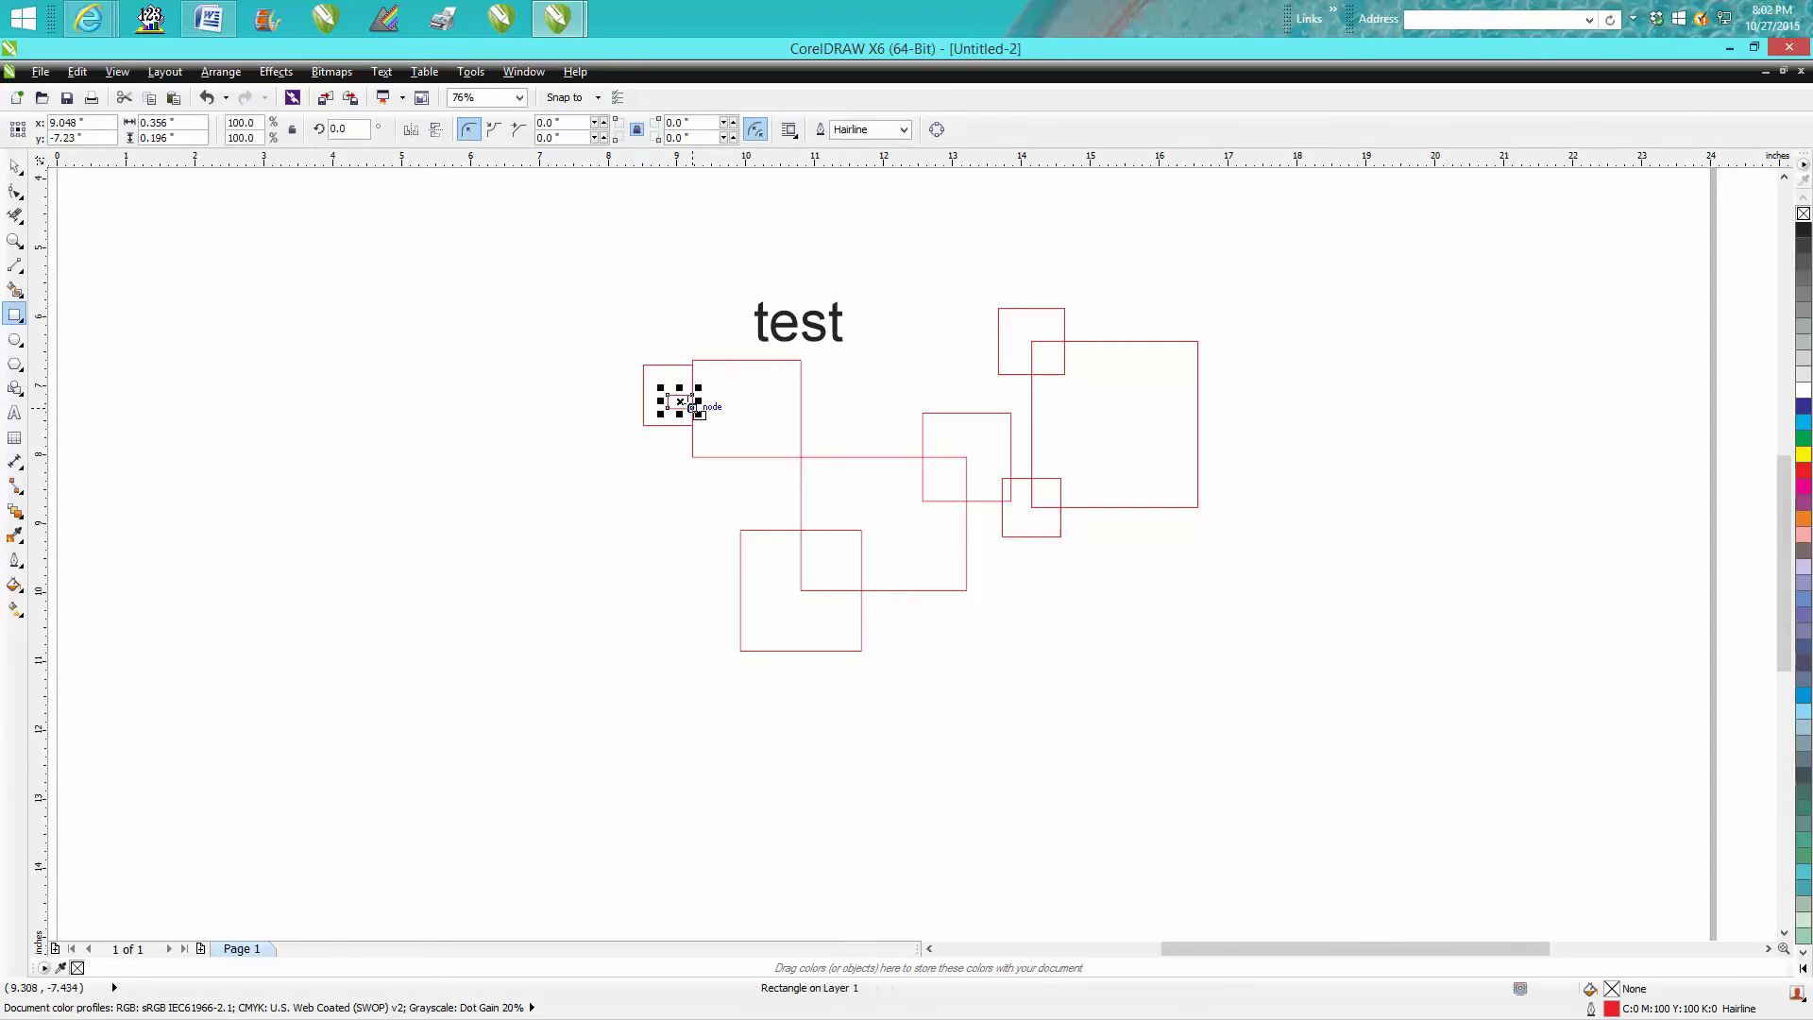
- Undo the small left rectangle and draw two small rectangles on box corners
left_click(211, 97)
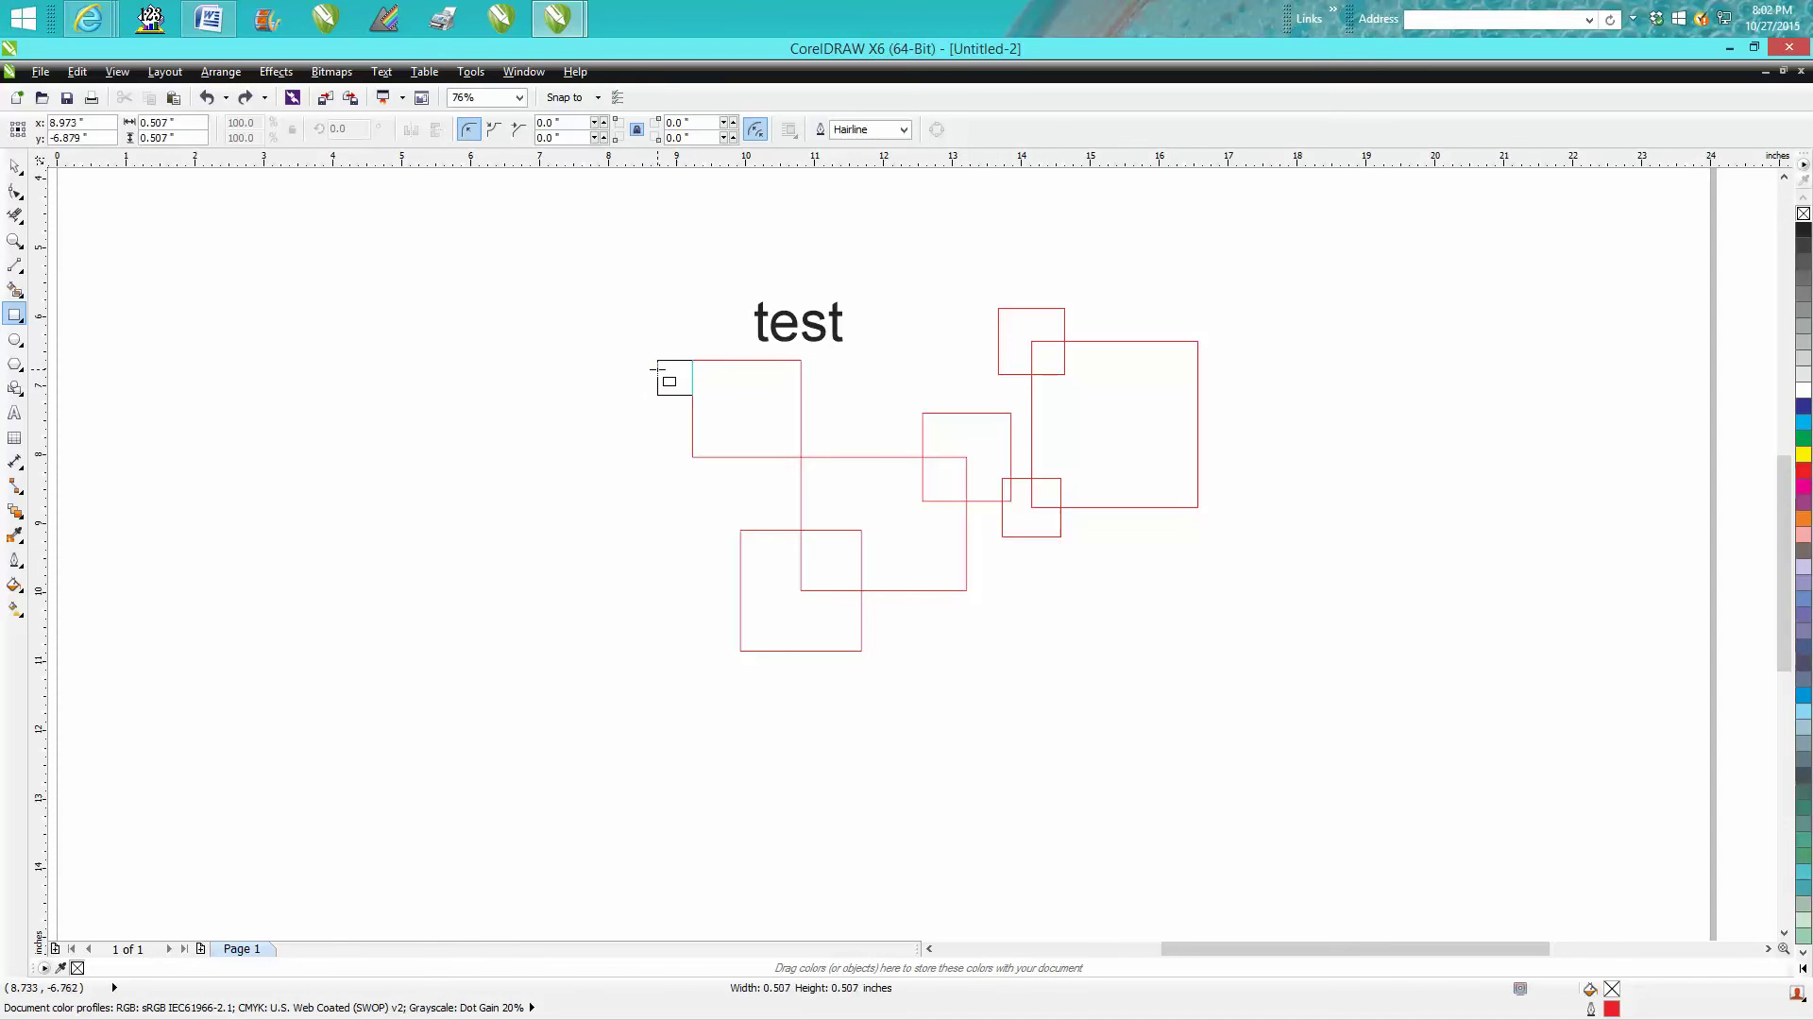
mouse_move(694, 365)
left_mouse_down()
mouse_move(648, 404)
mouse_move(713, 386)
left_mouse_up()
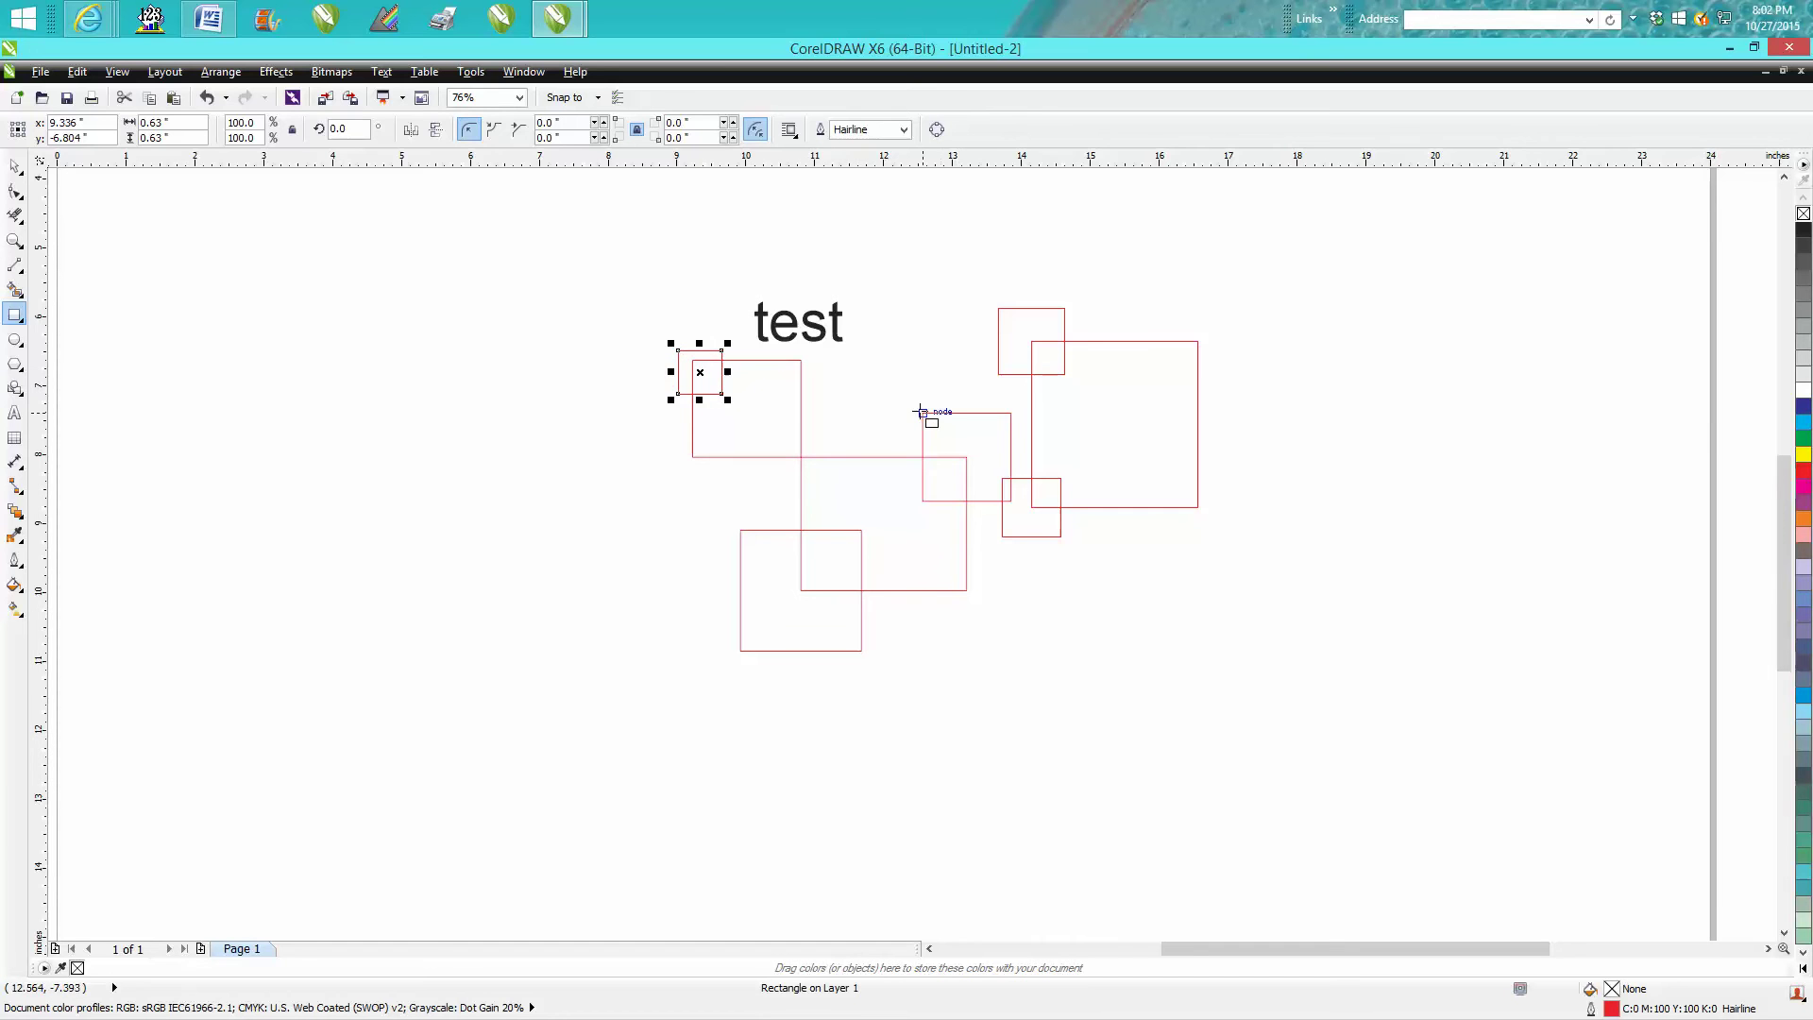
mouse_move(875, 408)
left_mouse_down()
mouse_move(929, 442)
mouse_move(923, 418)
left_mouse_up()
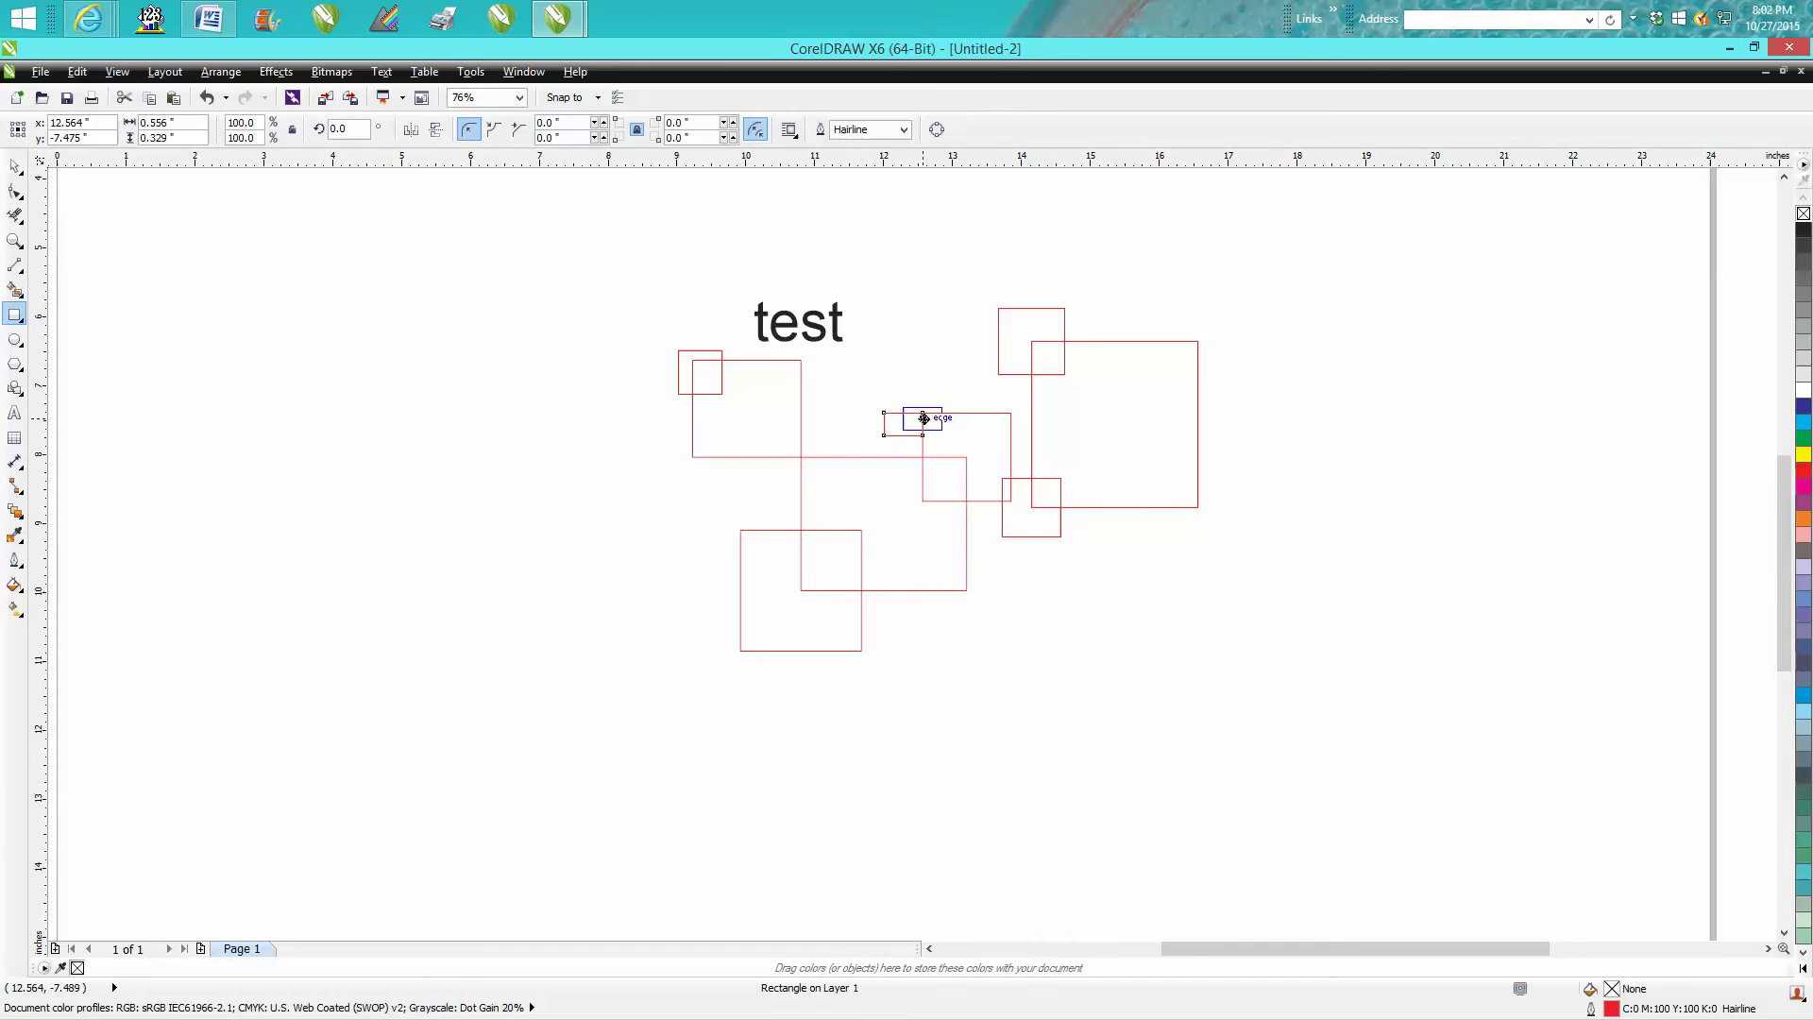
- Select all shapes and the text, and weld them into one outline
left_click(18, 173)
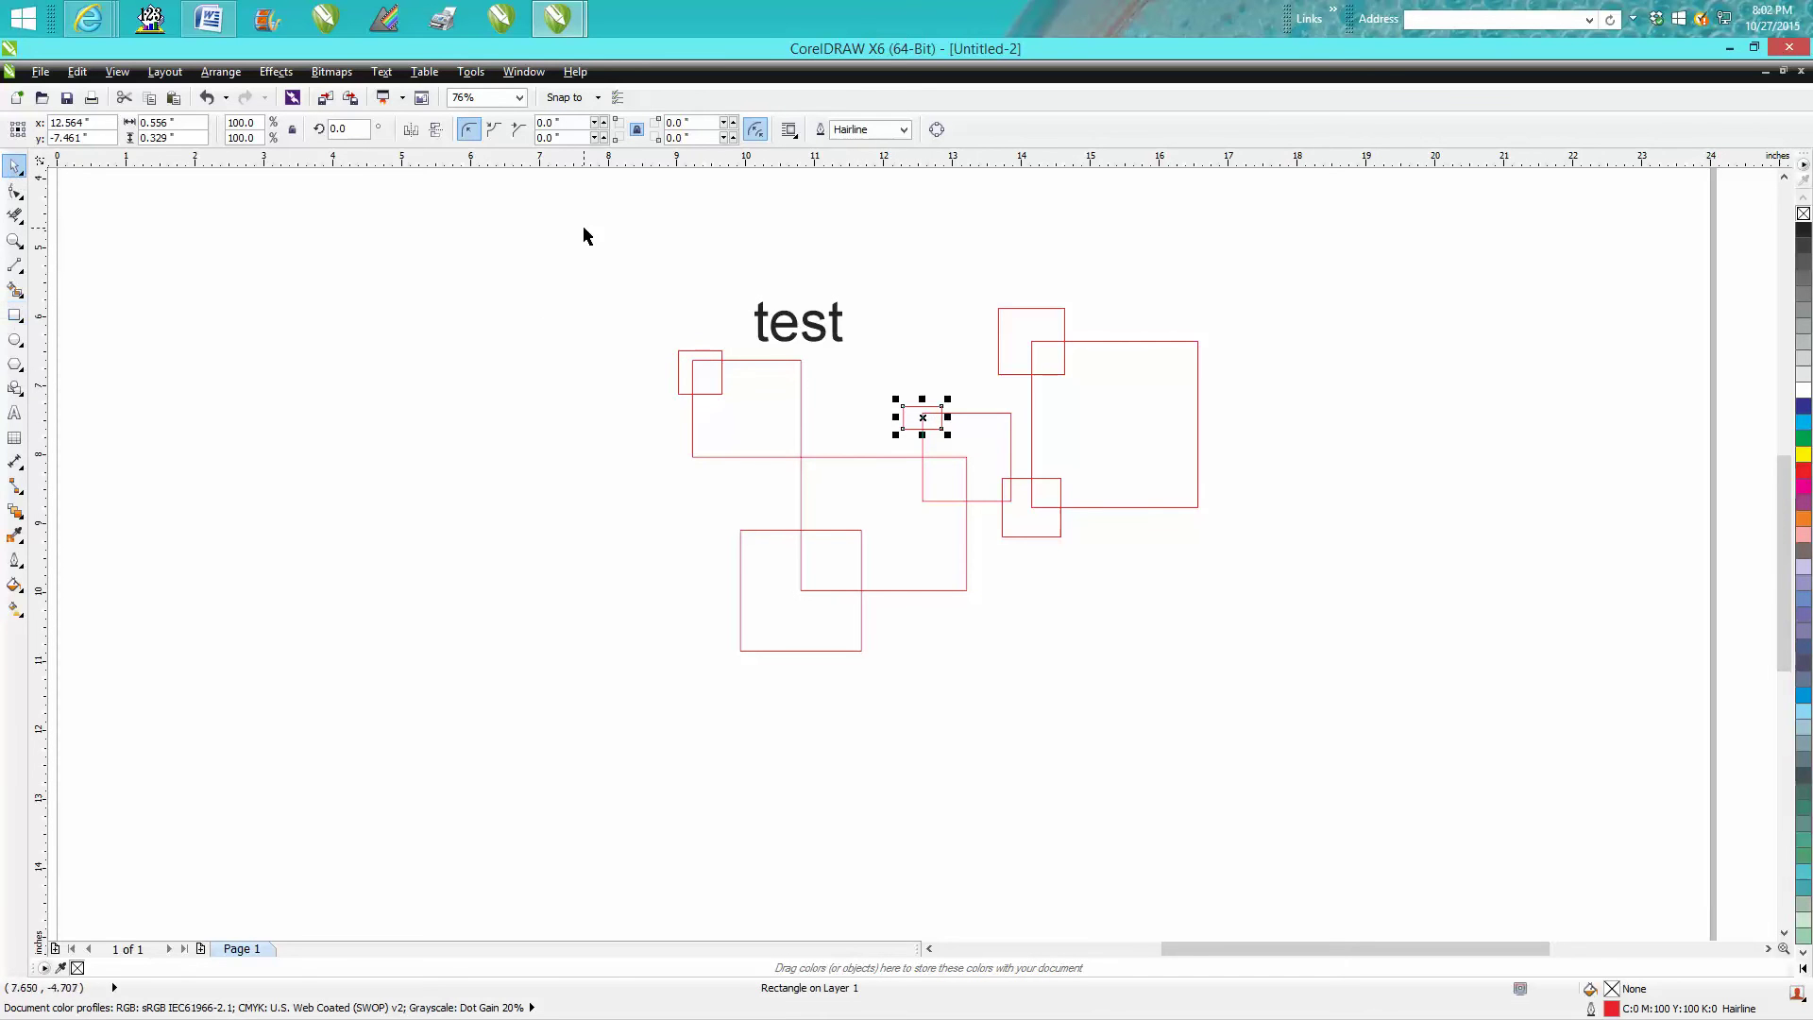
left_click_drag(586, 237, 1275, 743)
left_click(584, 129)
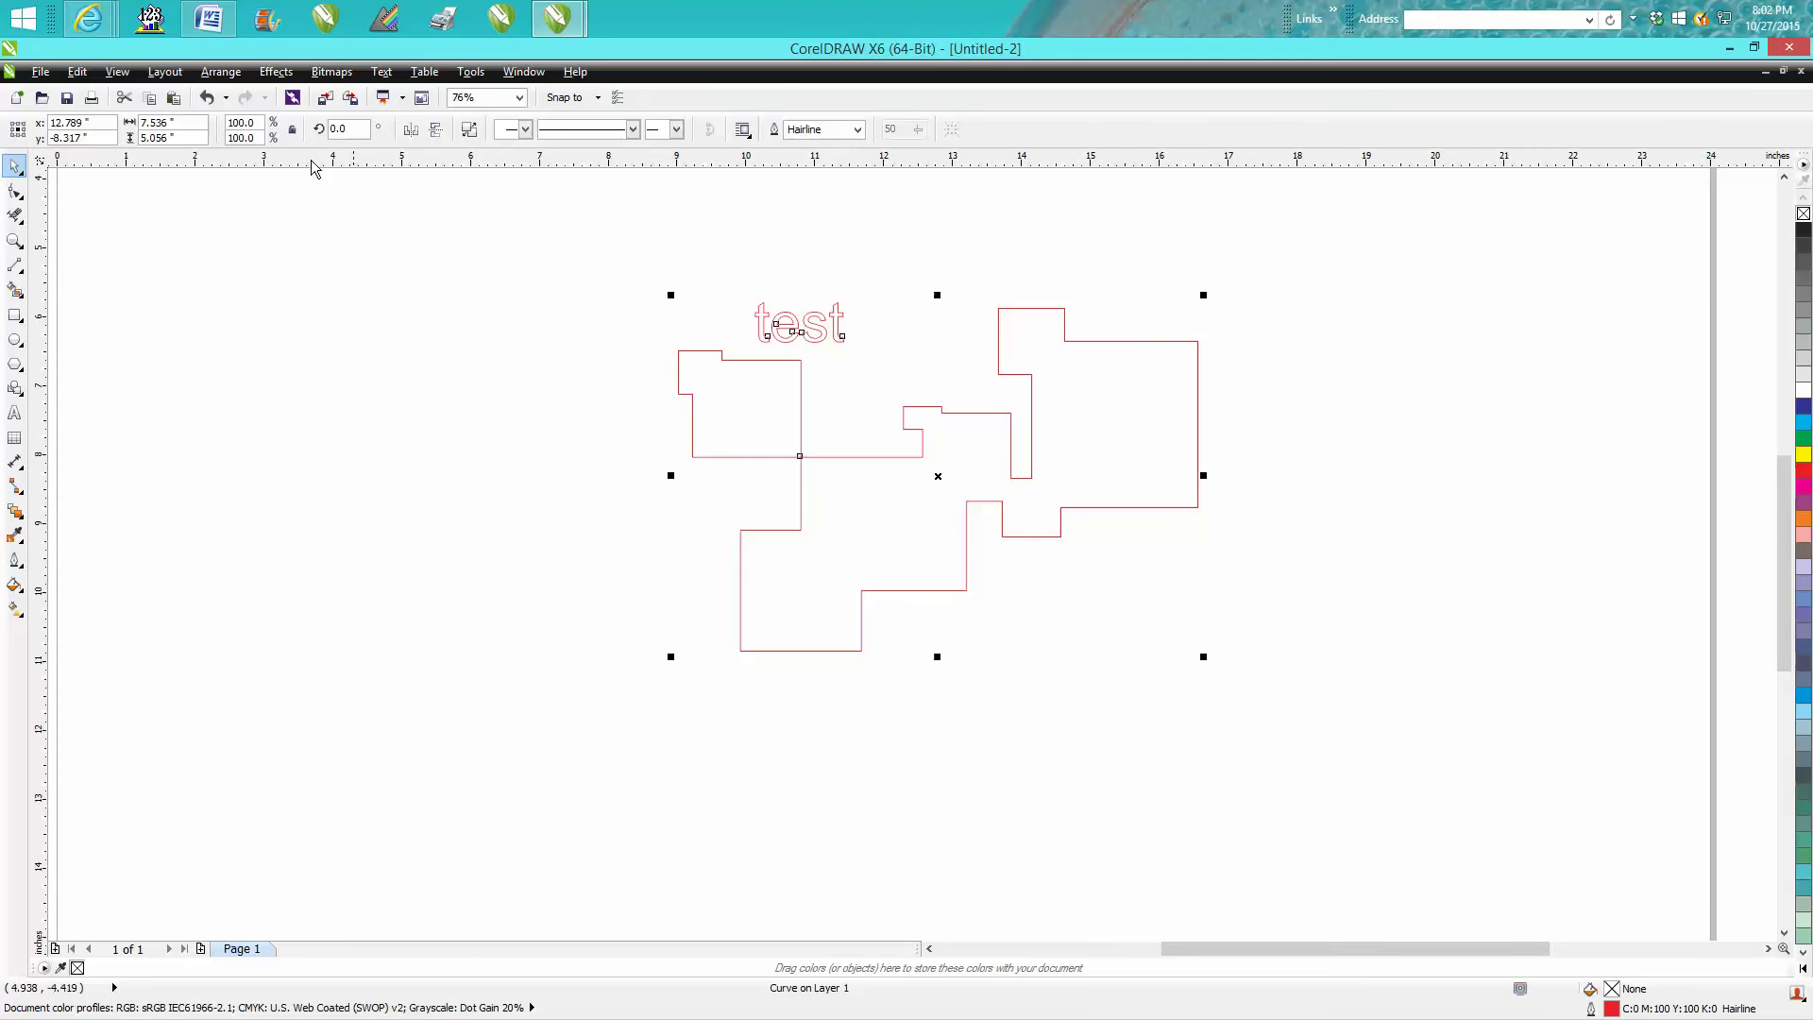
left_click(222, 72)
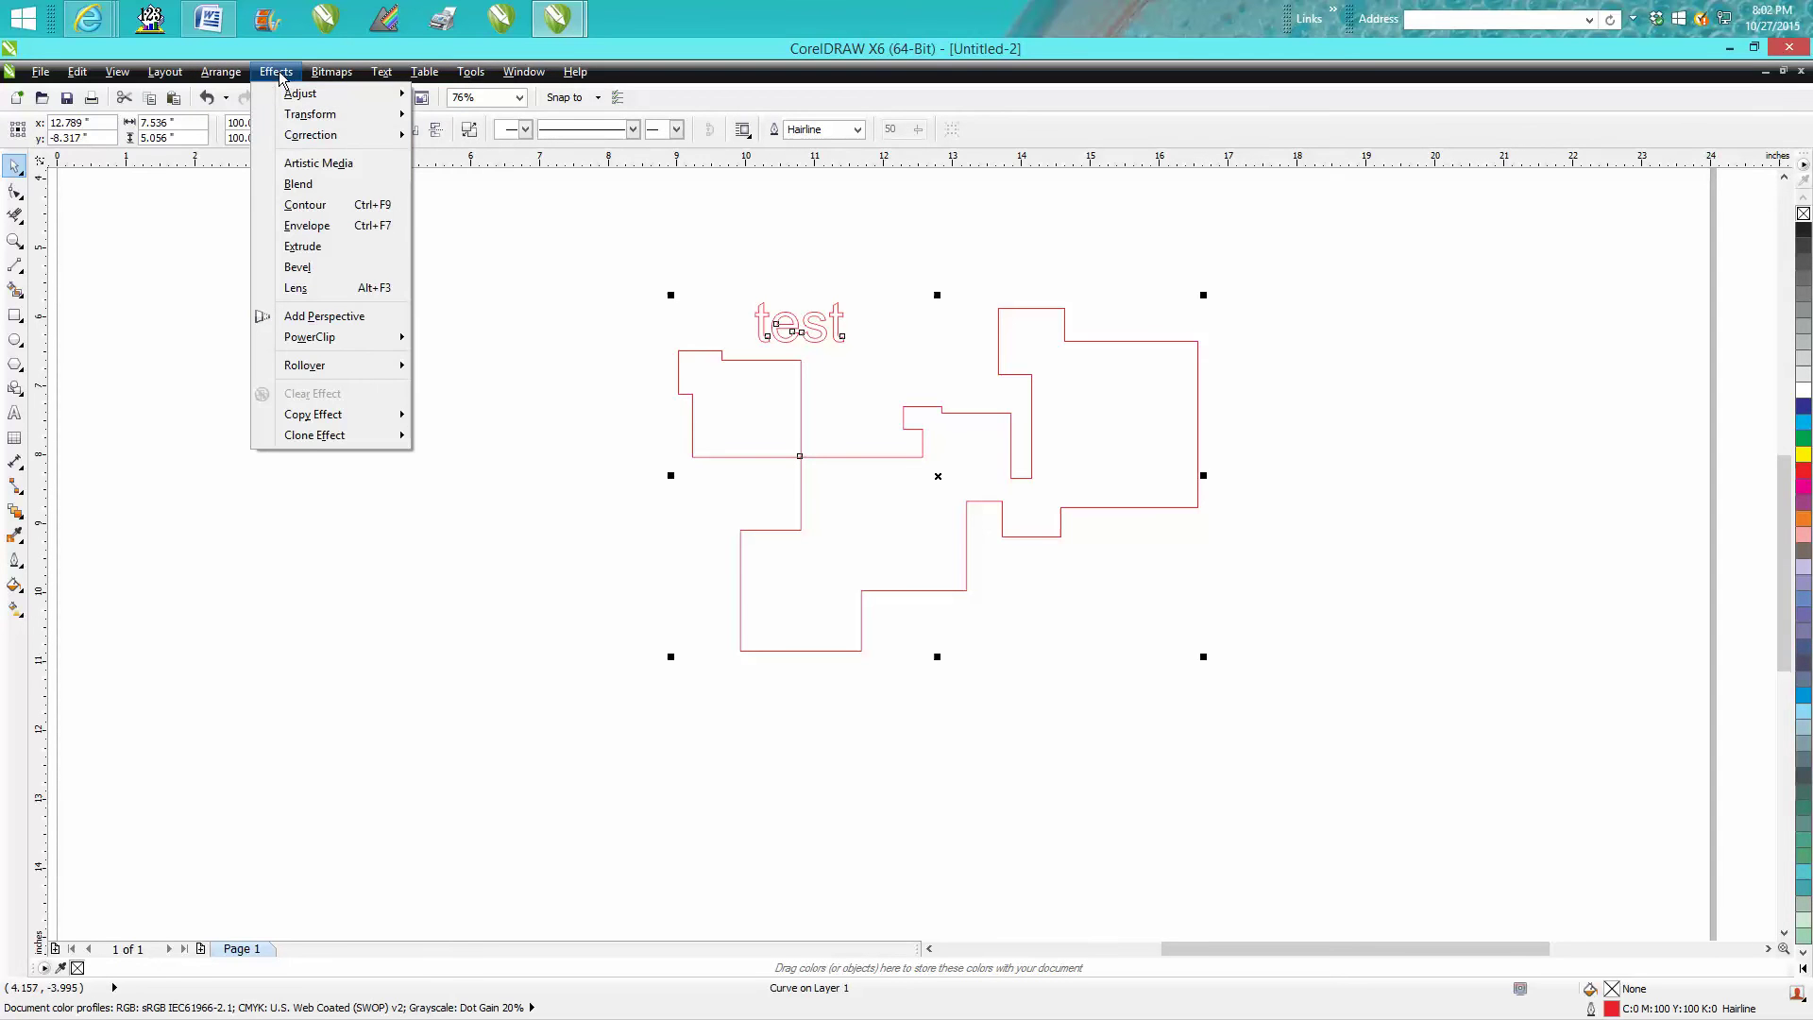
- Apply an outside contour with mitered corners to the welded shape, then undo it
left_click(305, 210)
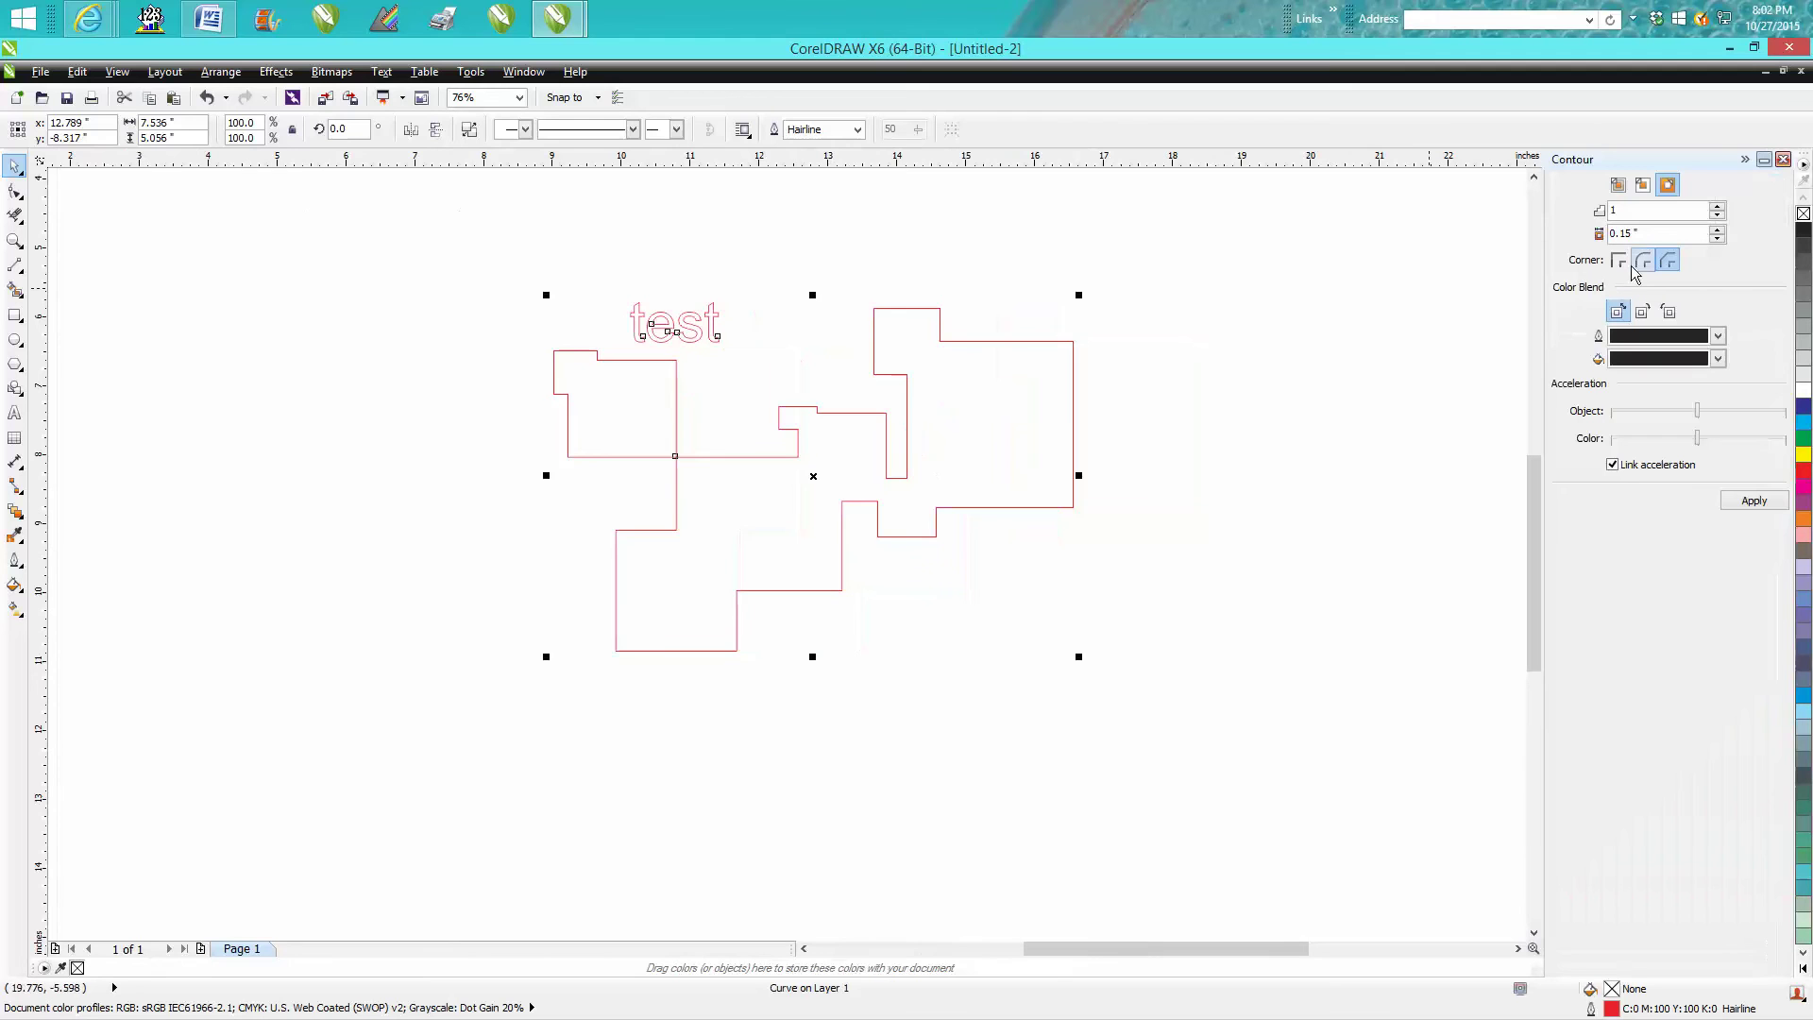
left_click(1619, 260)
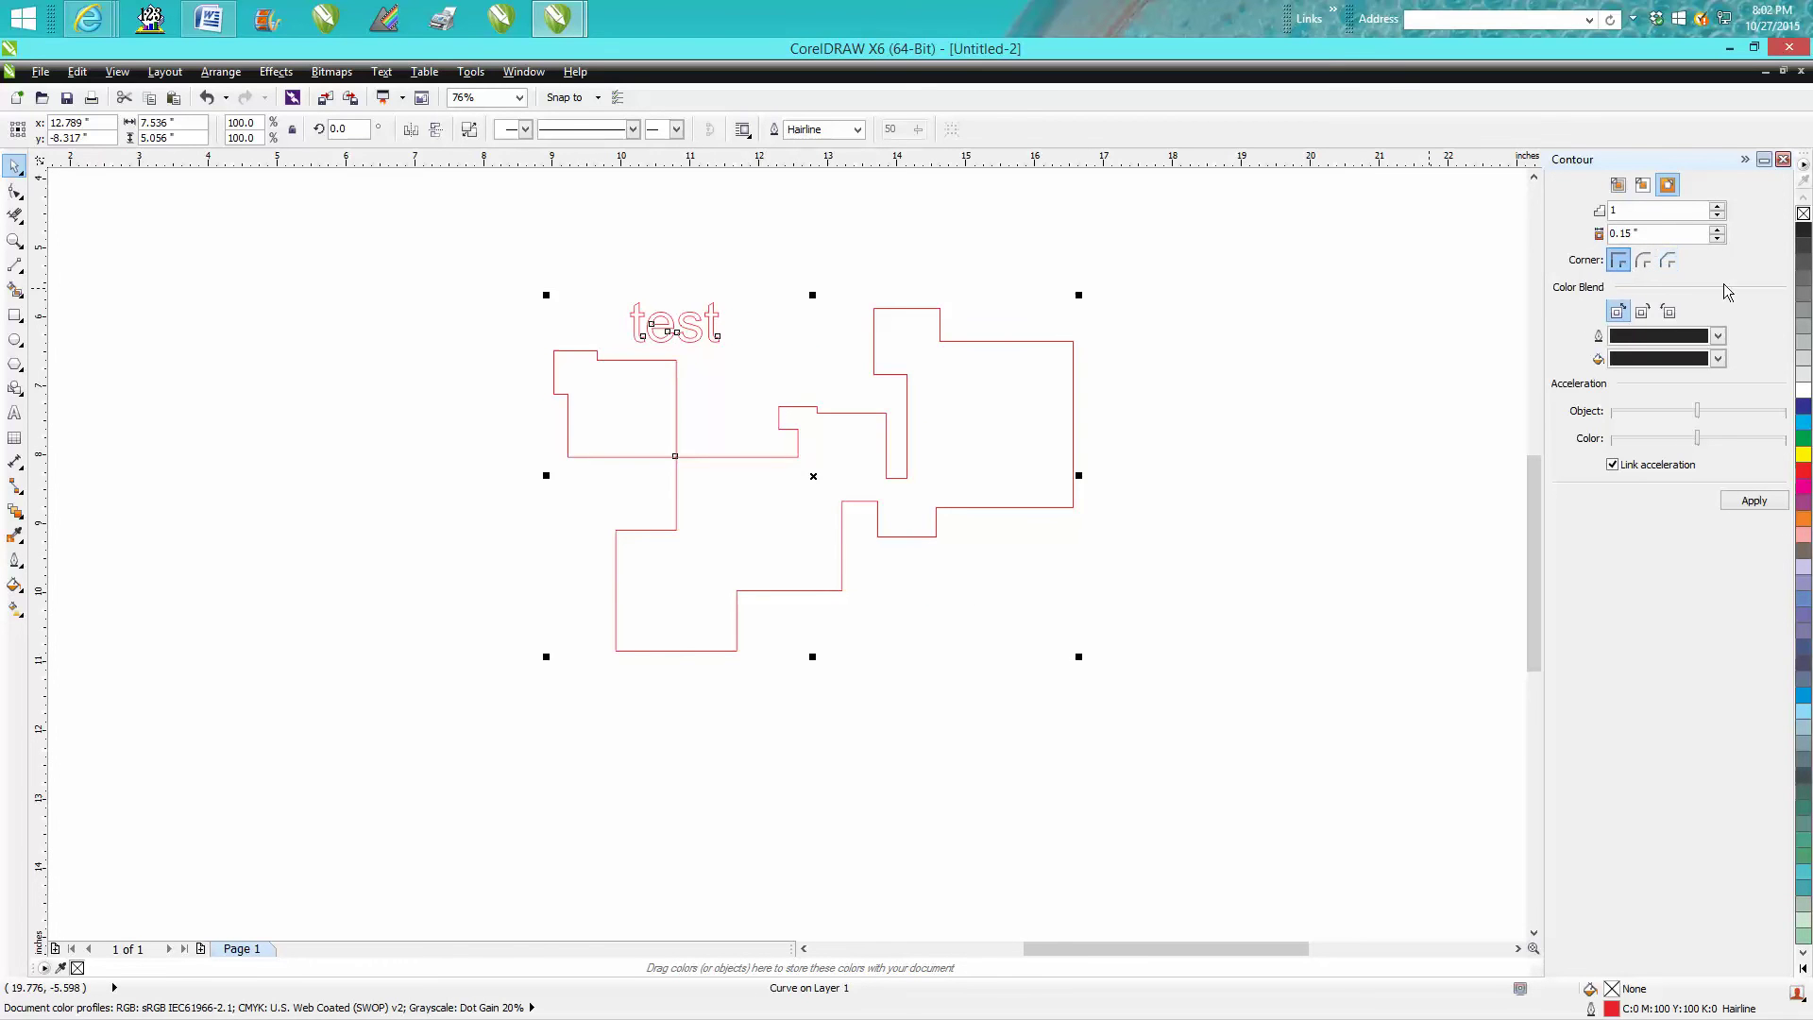
left_click(1756, 501)
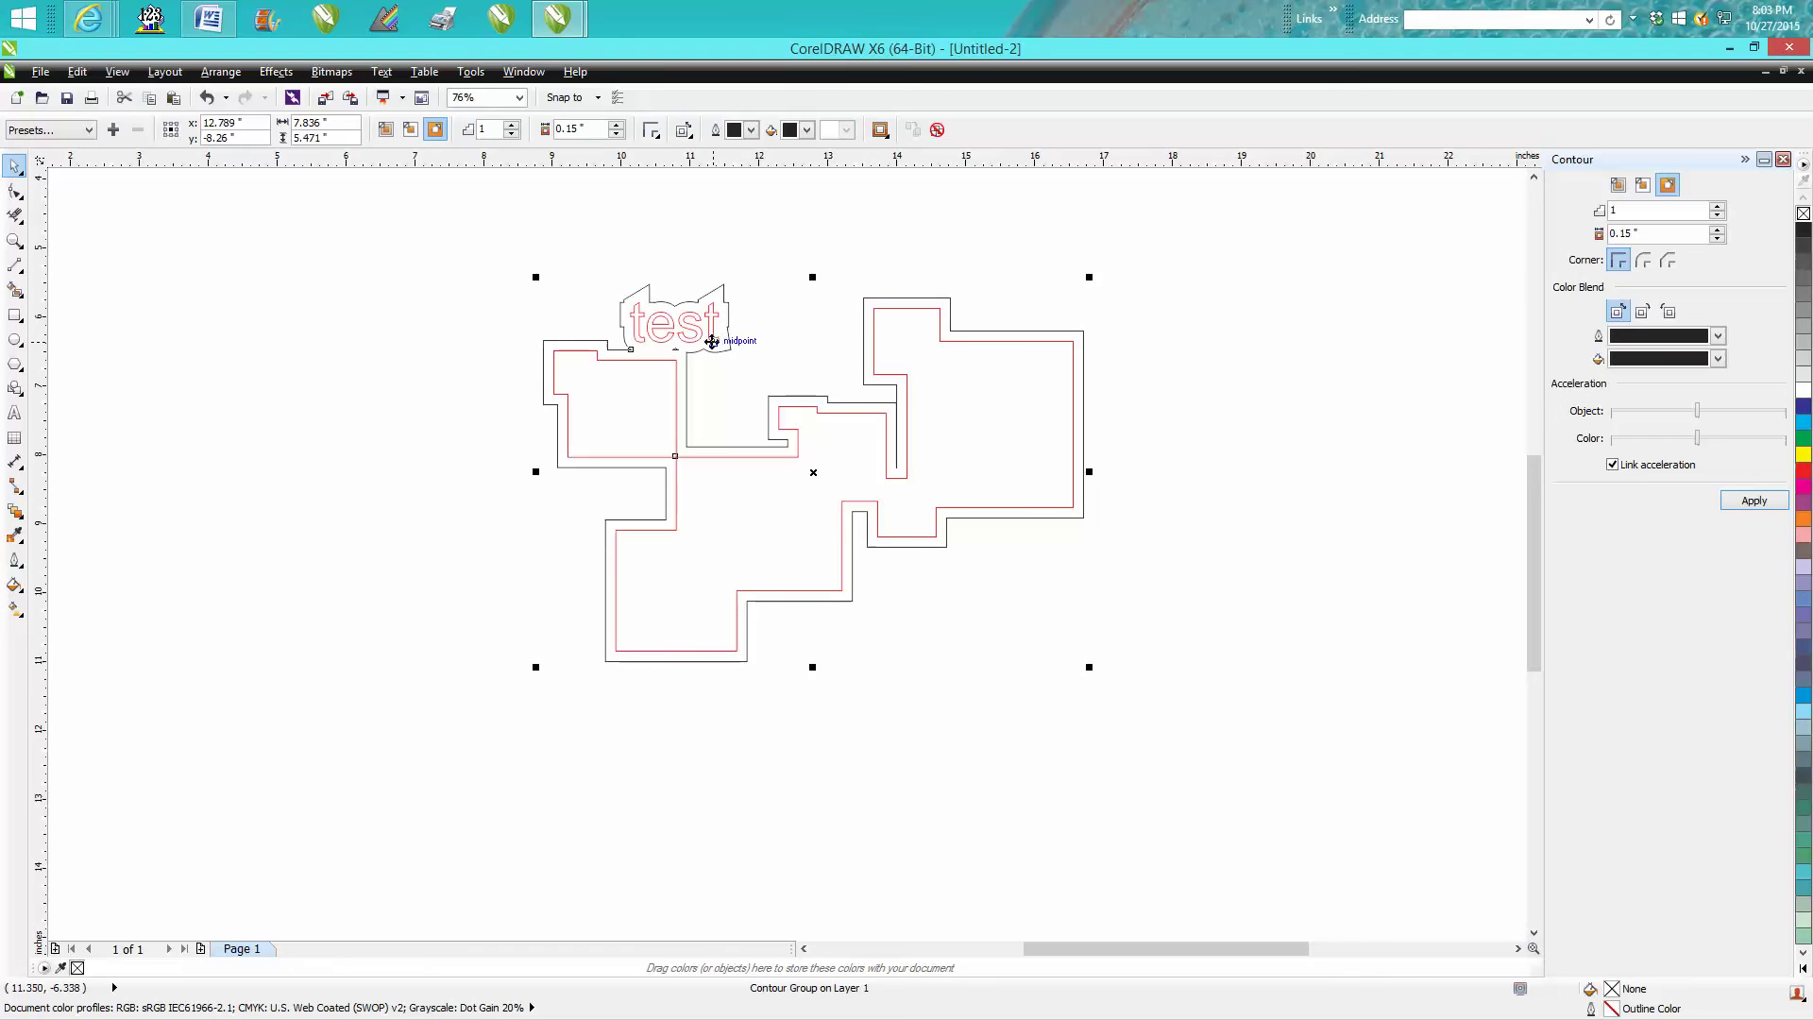
left_click(213, 101)
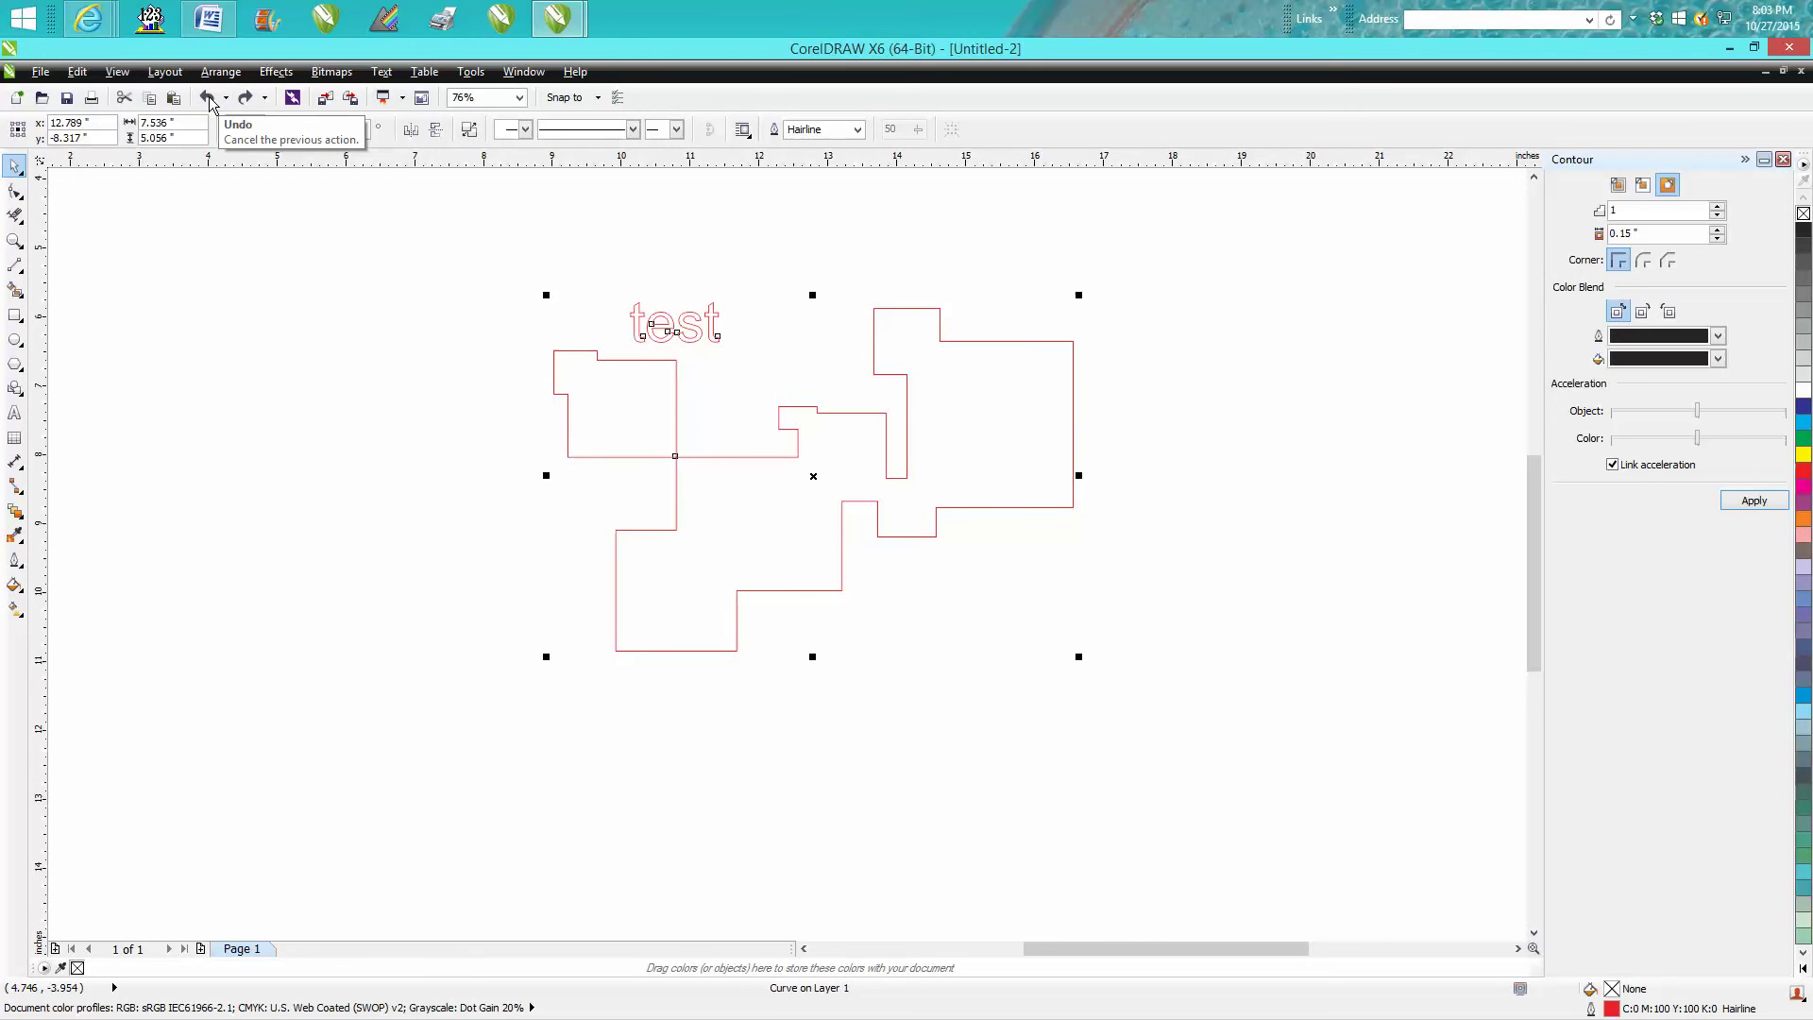
left_click(208, 98)
left_click(209, 96)
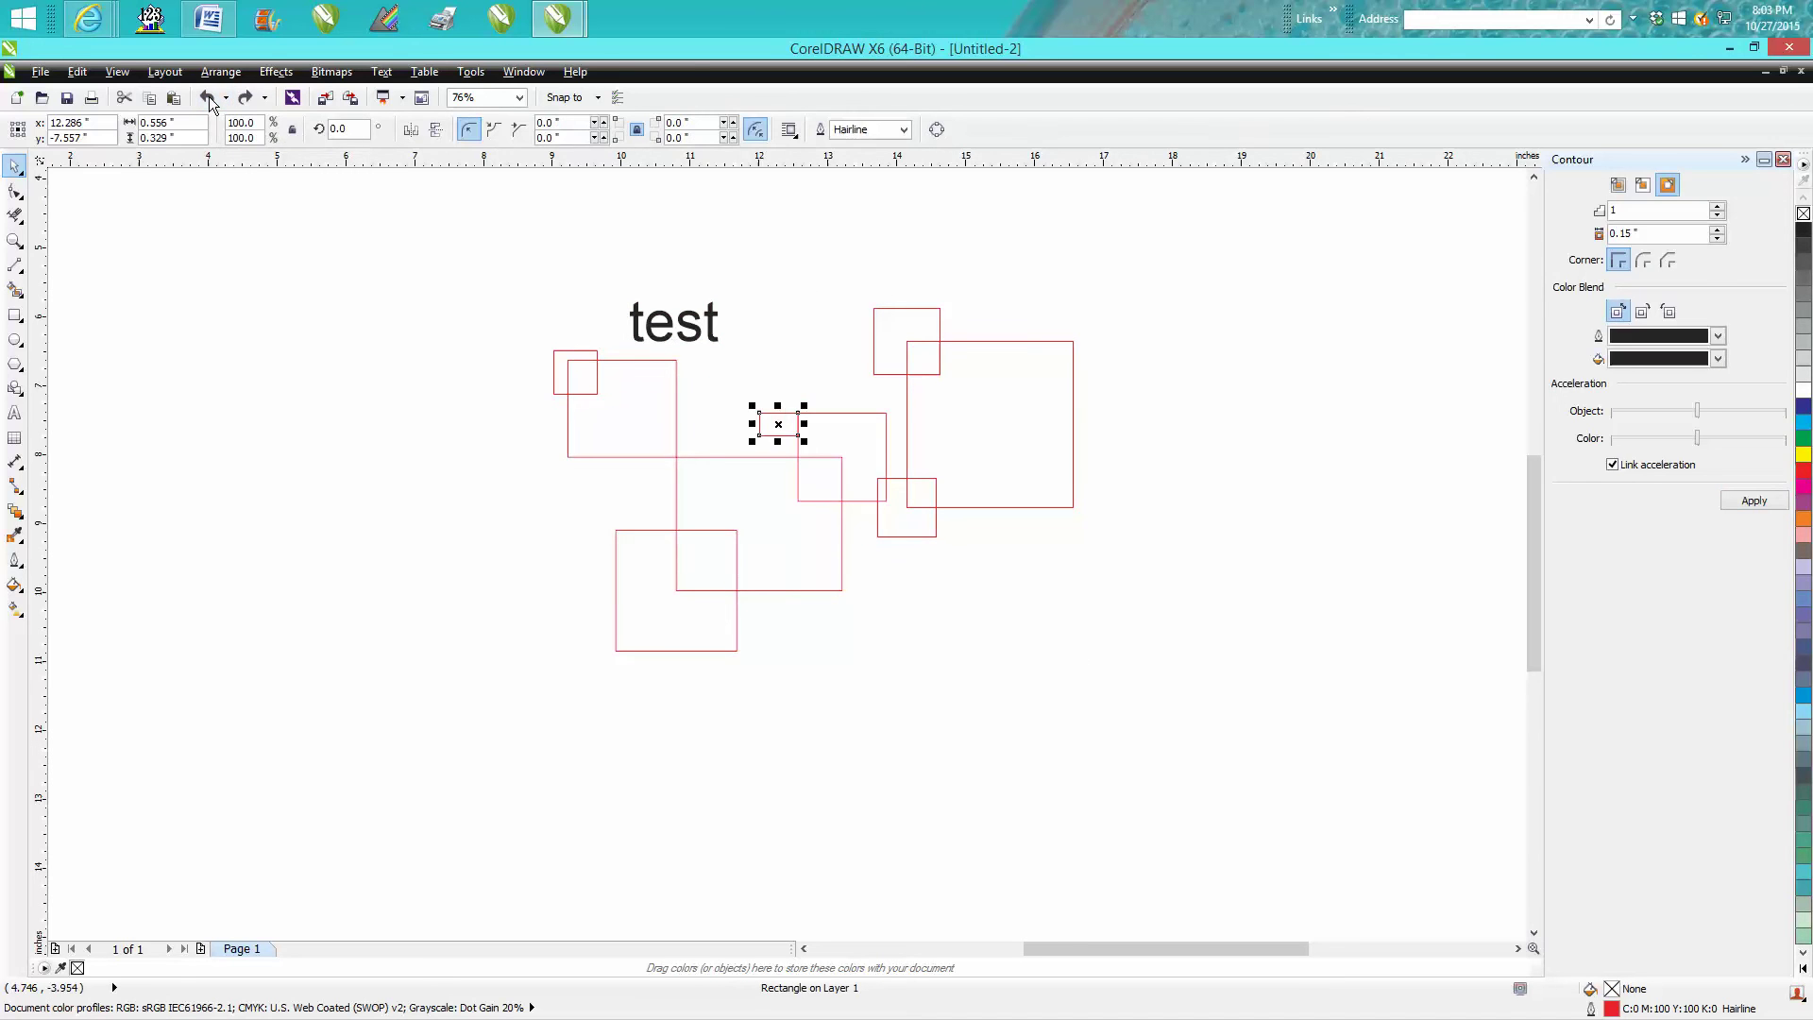
left_click(208, 98)
left_click(209, 96)
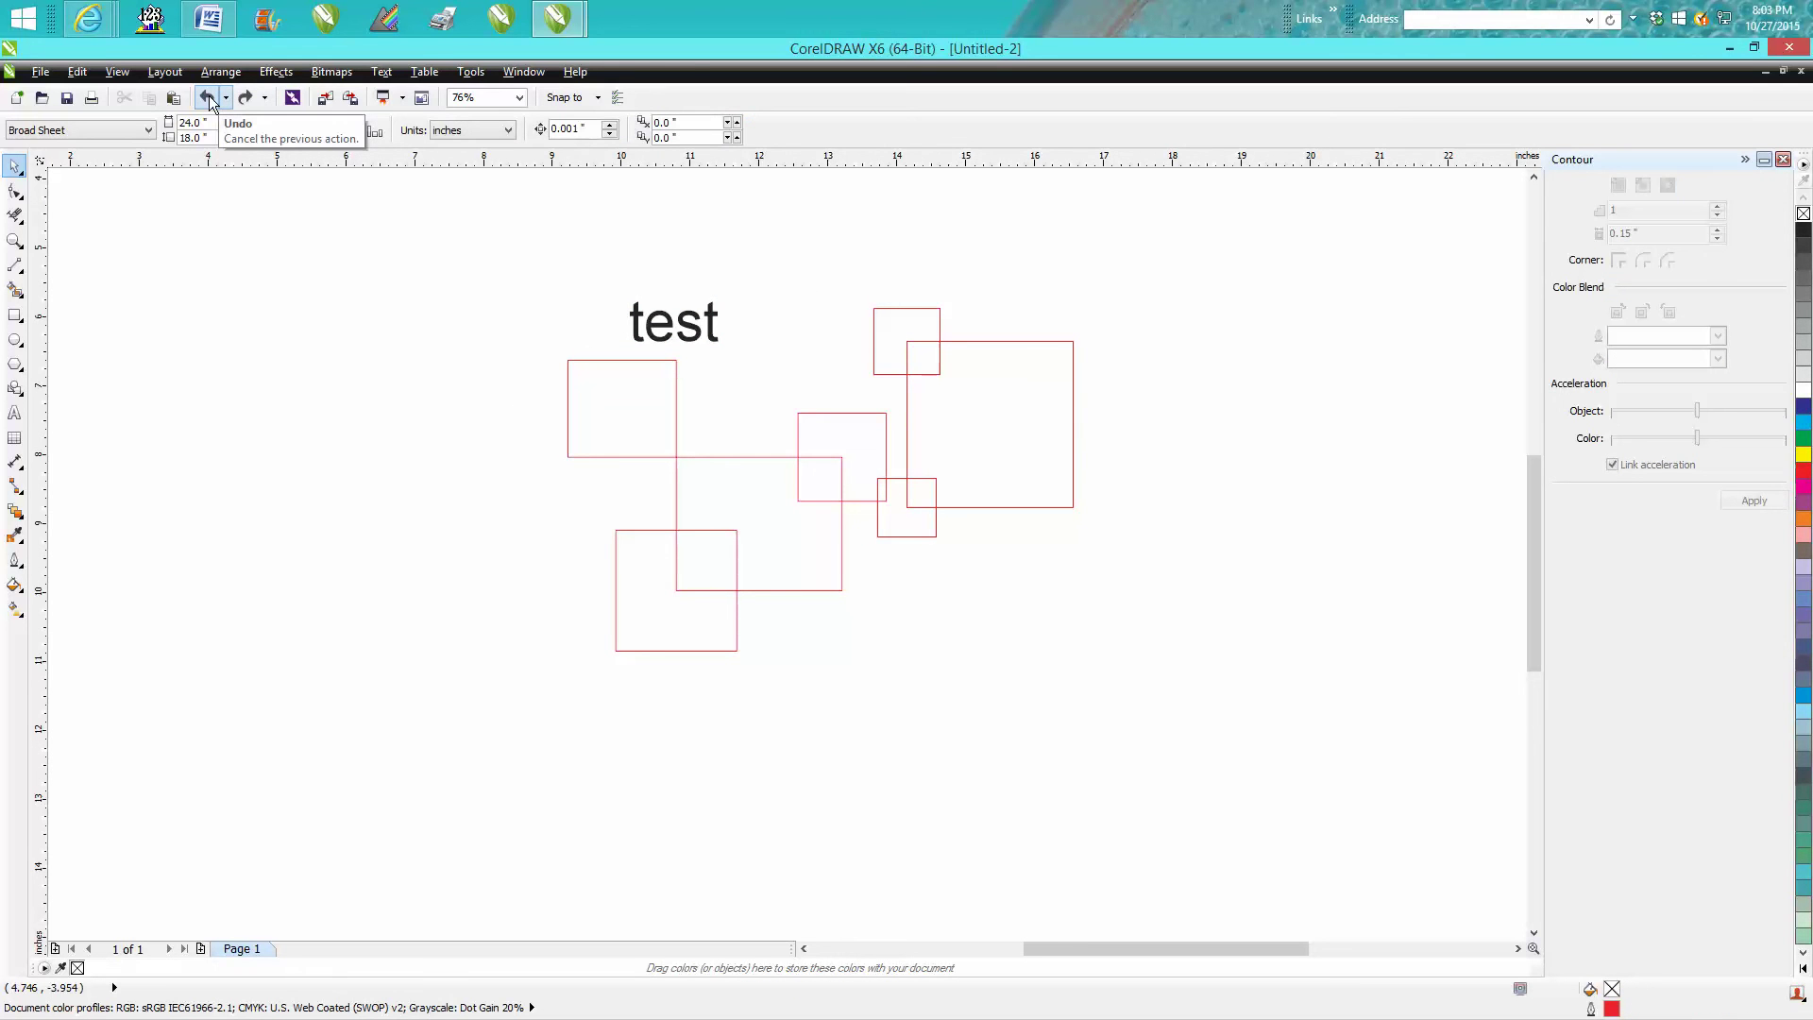
left_click(245, 98)
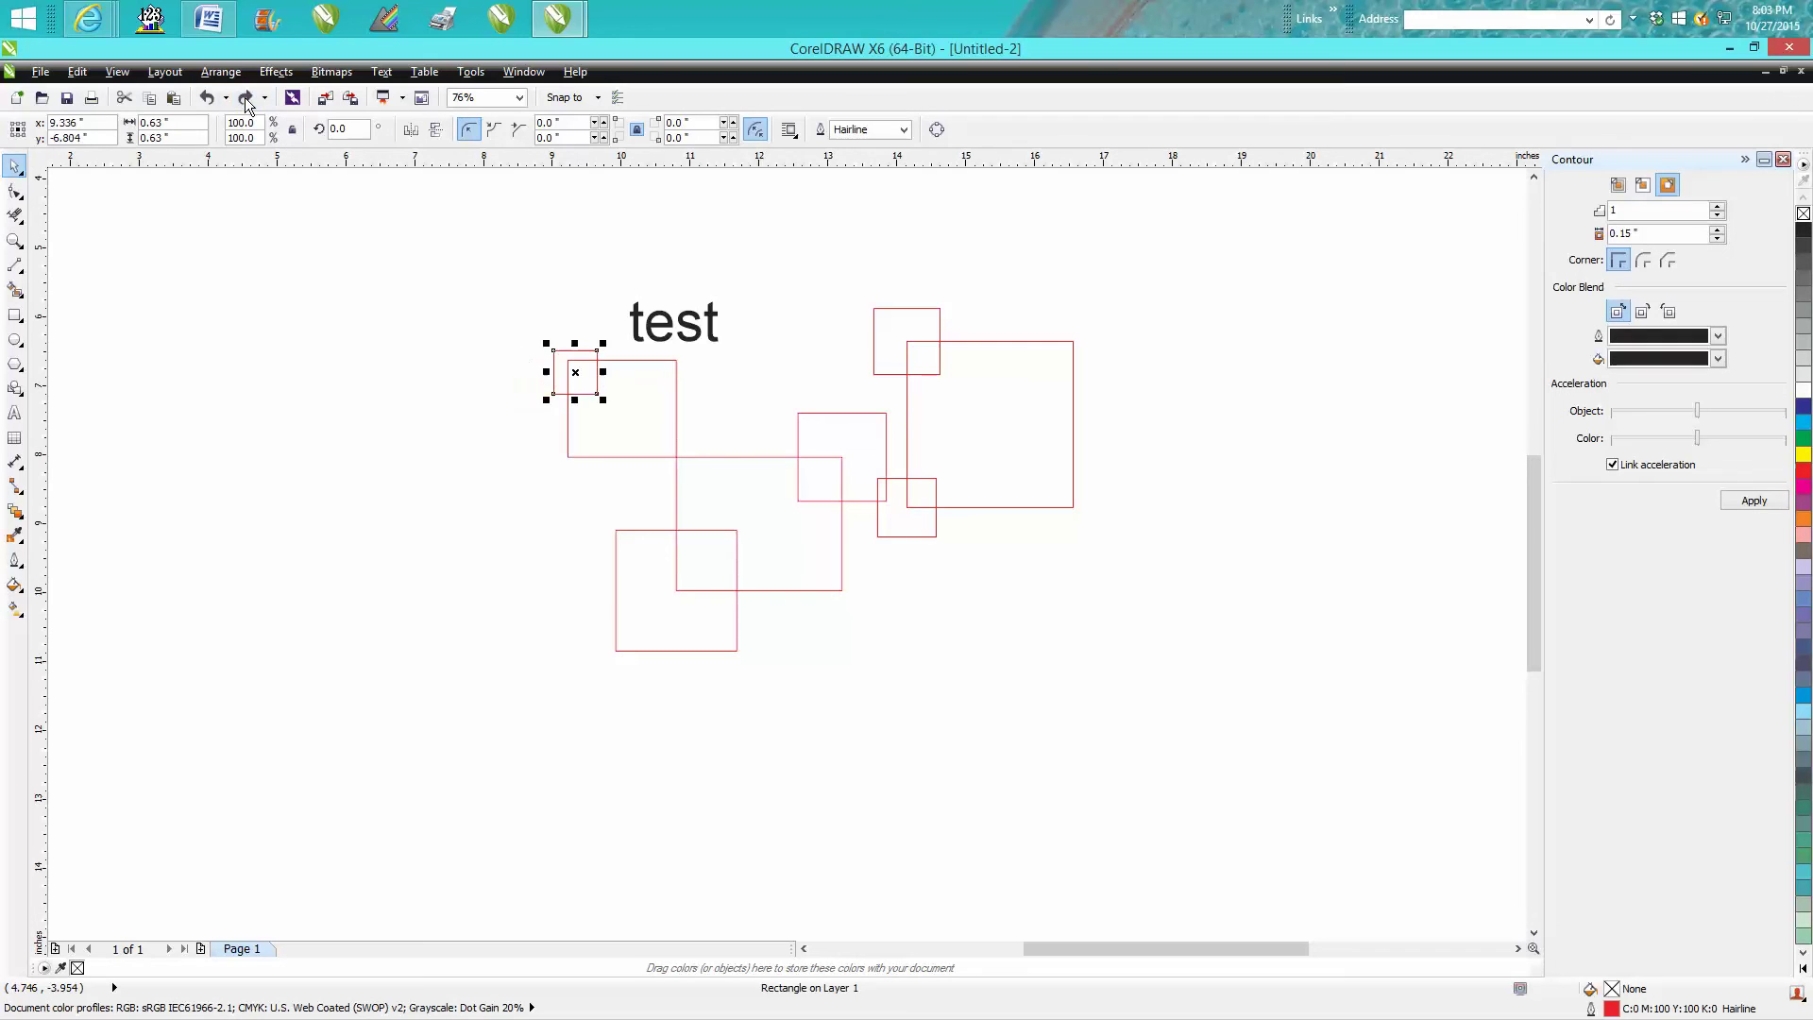
left_click(244, 97)
left_click(245, 98)
left_click(245, 97)
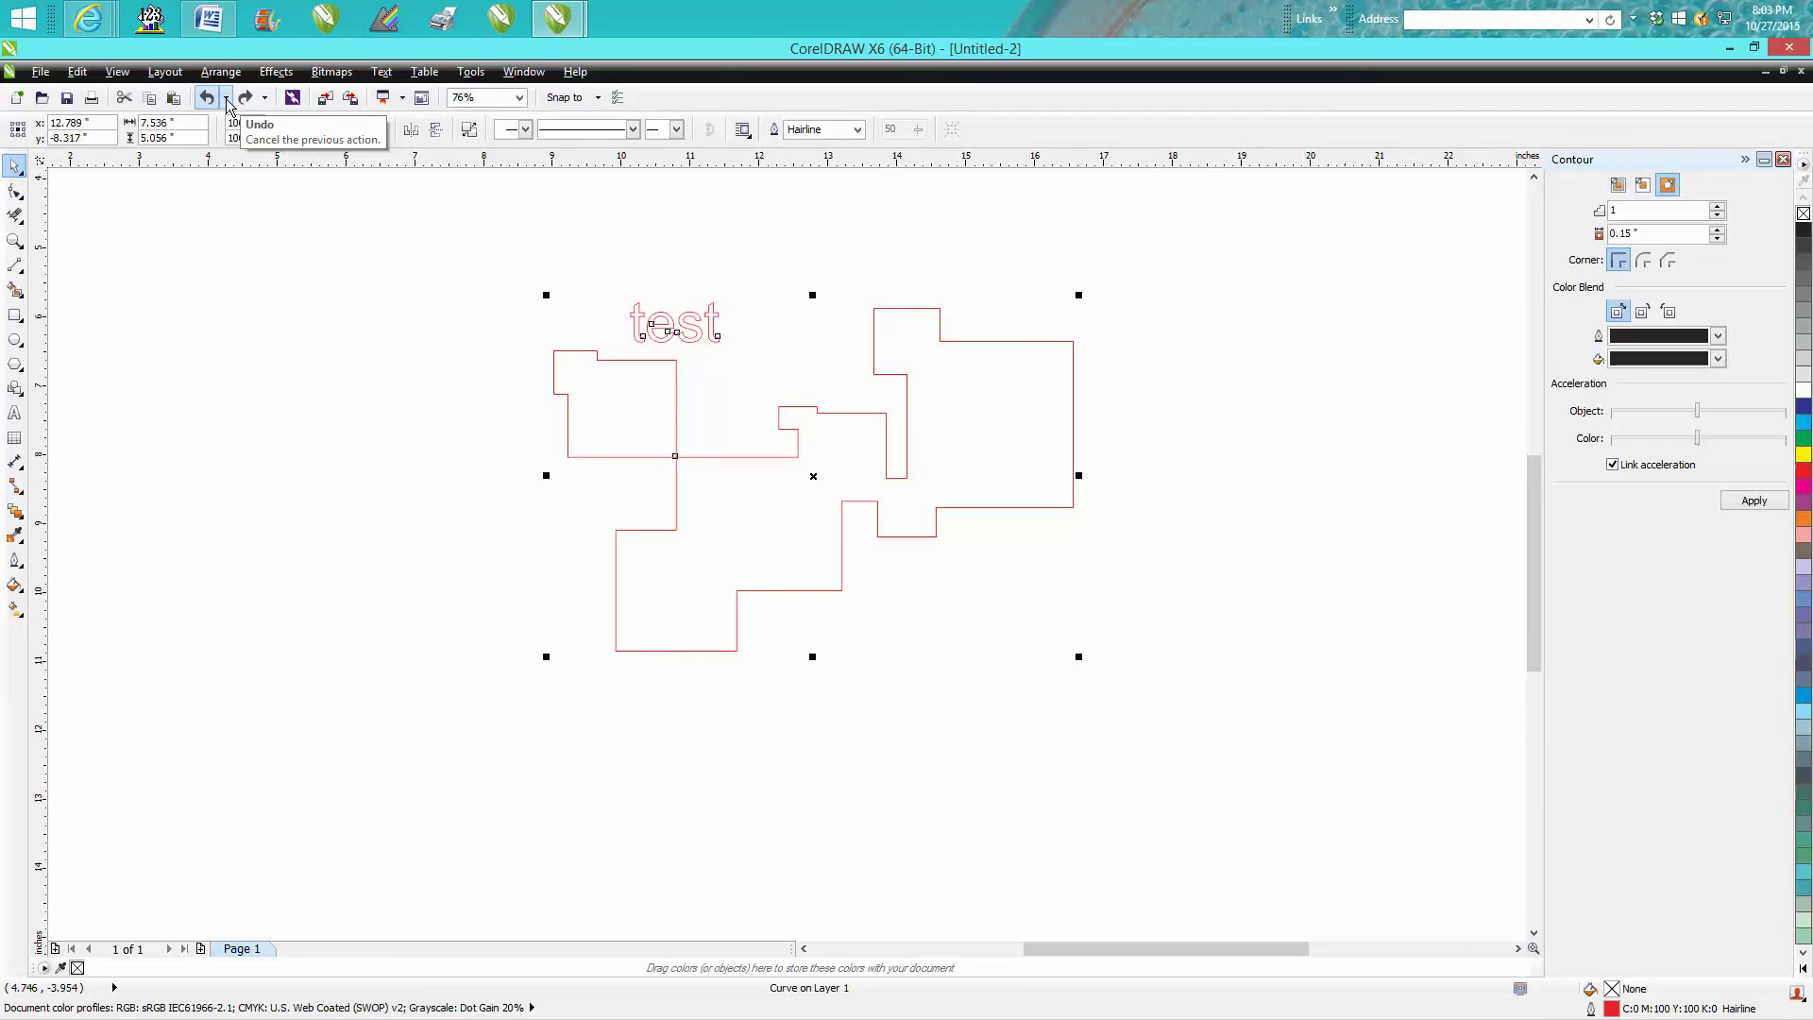
- Undo thirteen actions from the Undo list, then redo the second rectangle
left_click(227, 98)
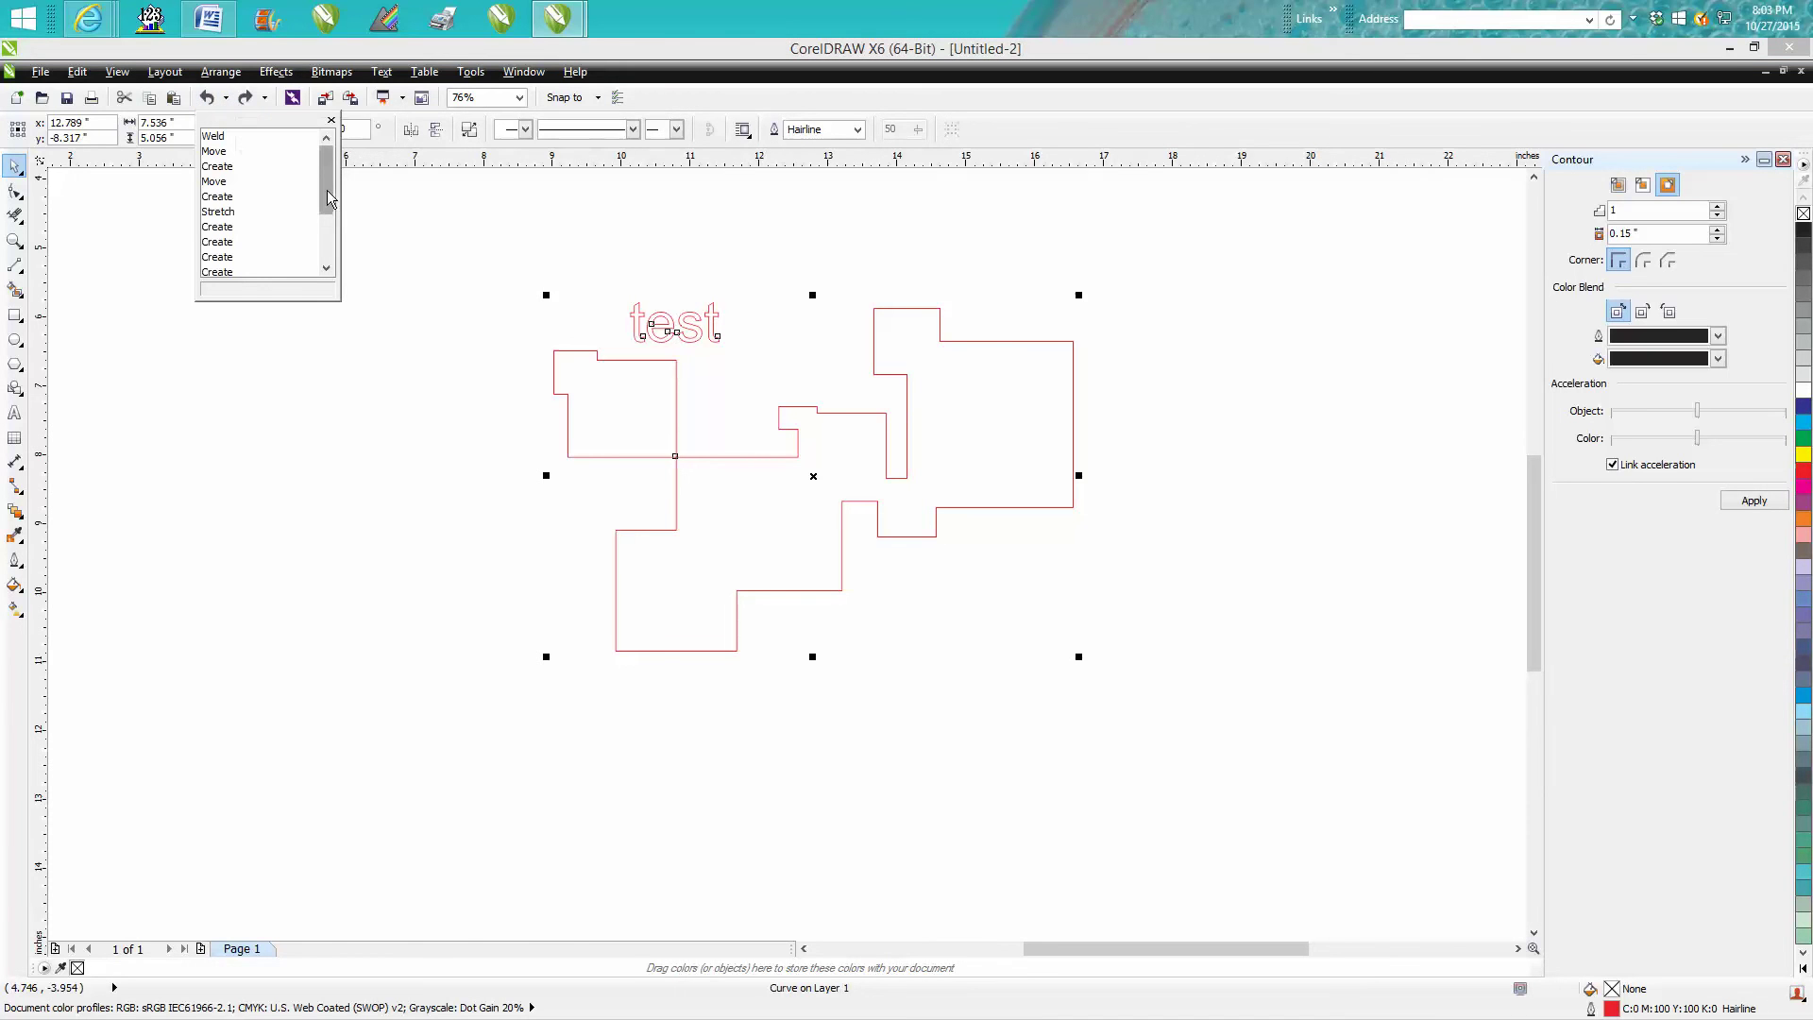
left_click_drag(324, 156, 324, 247)
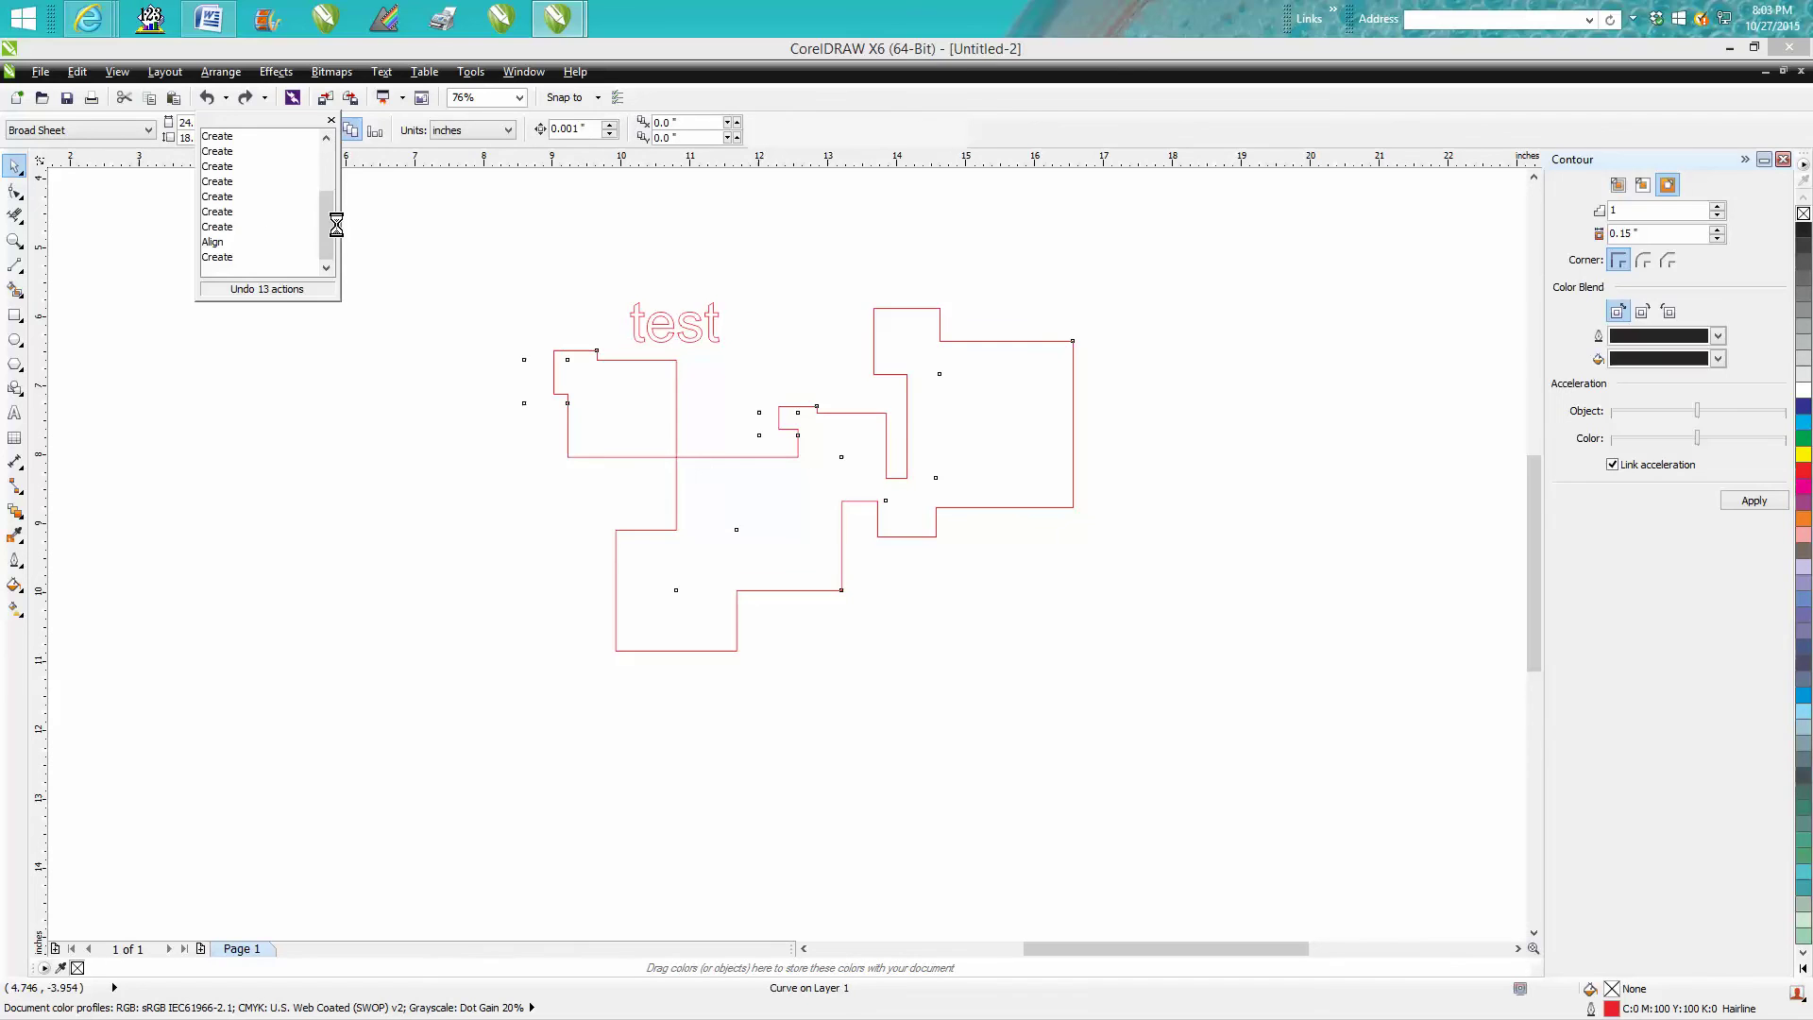
left_click(223, 227)
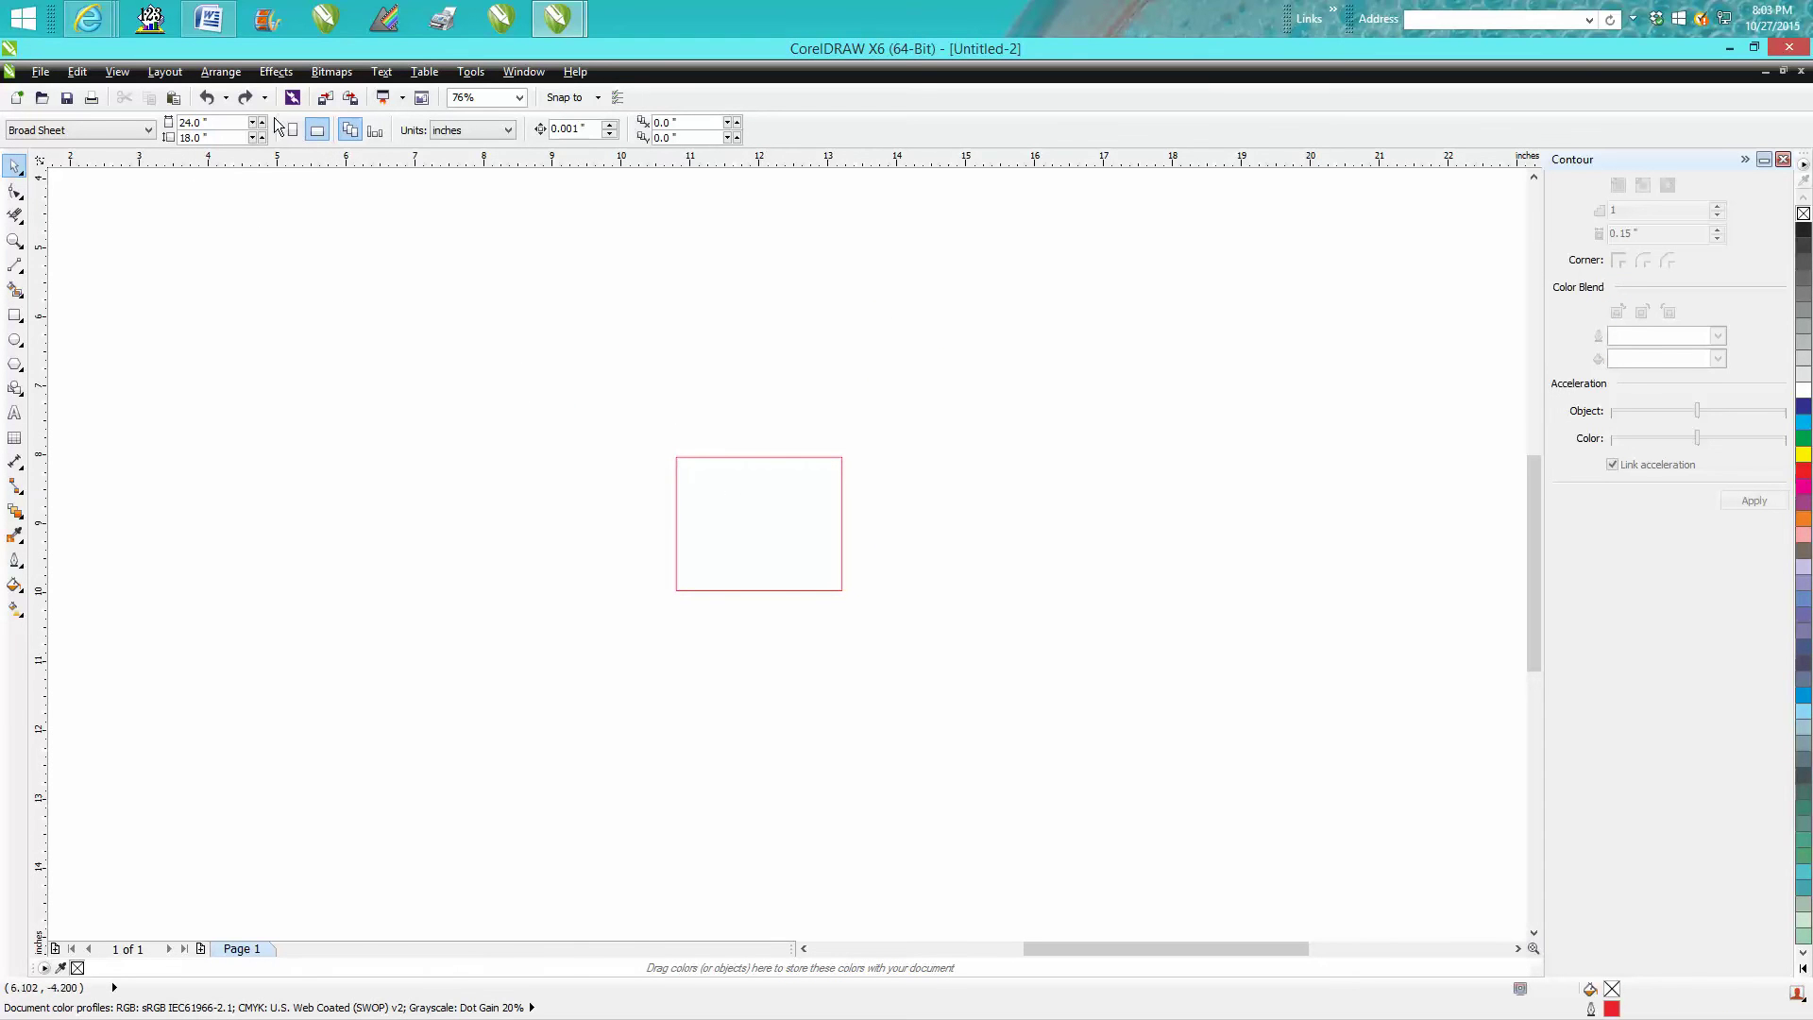
left_click(247, 97)
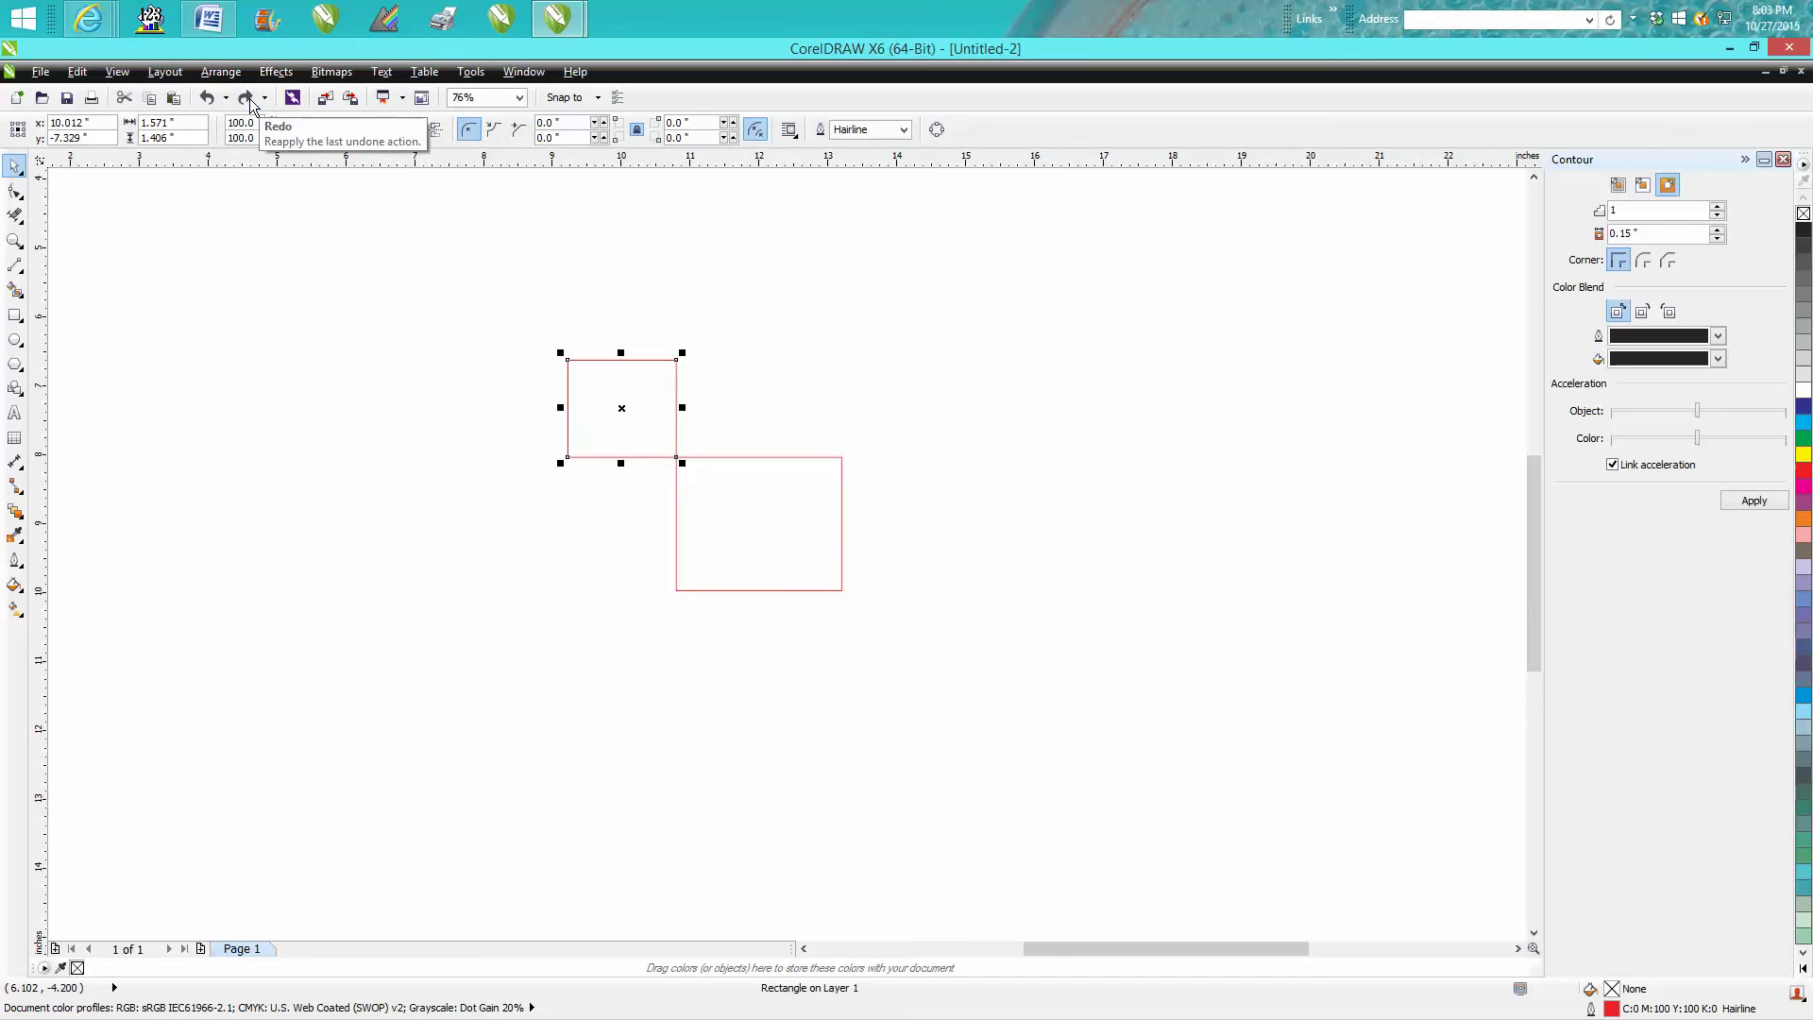
- Redo one rectangle, undo back to the first rectangle, and zoom to the page
left_click(247, 98)
left_click(228, 98)
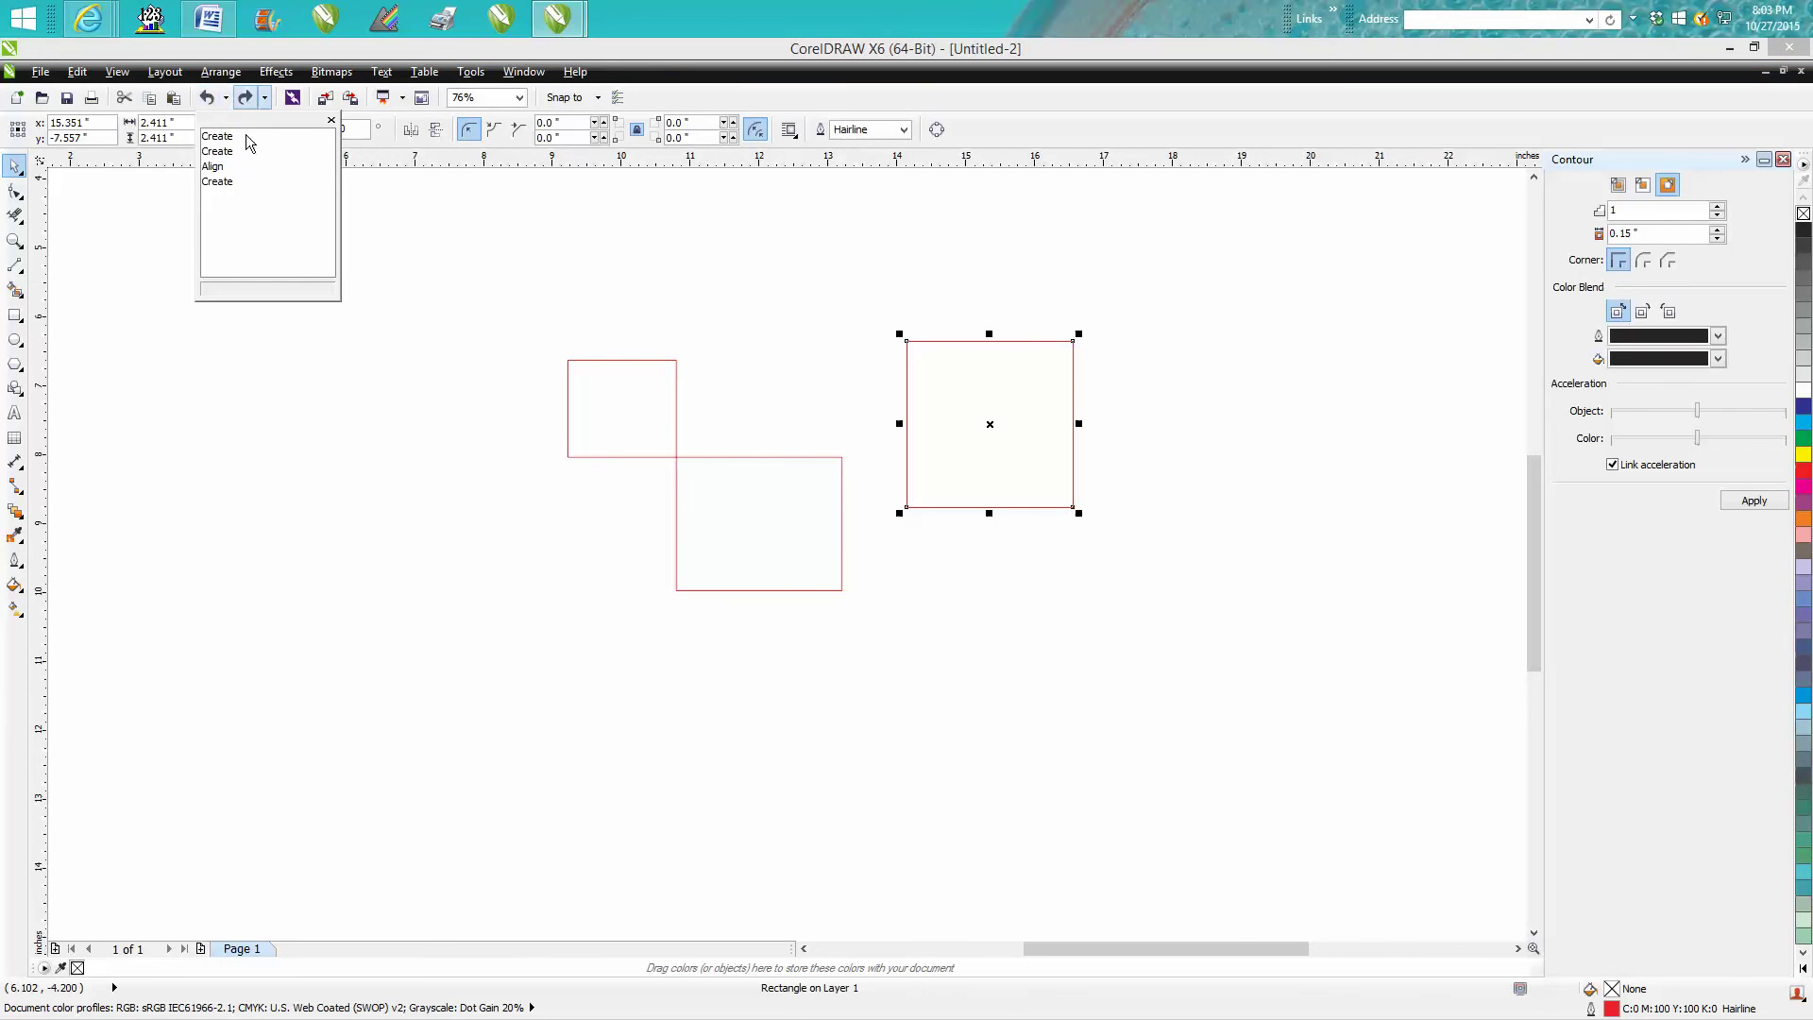
left_click(218, 166)
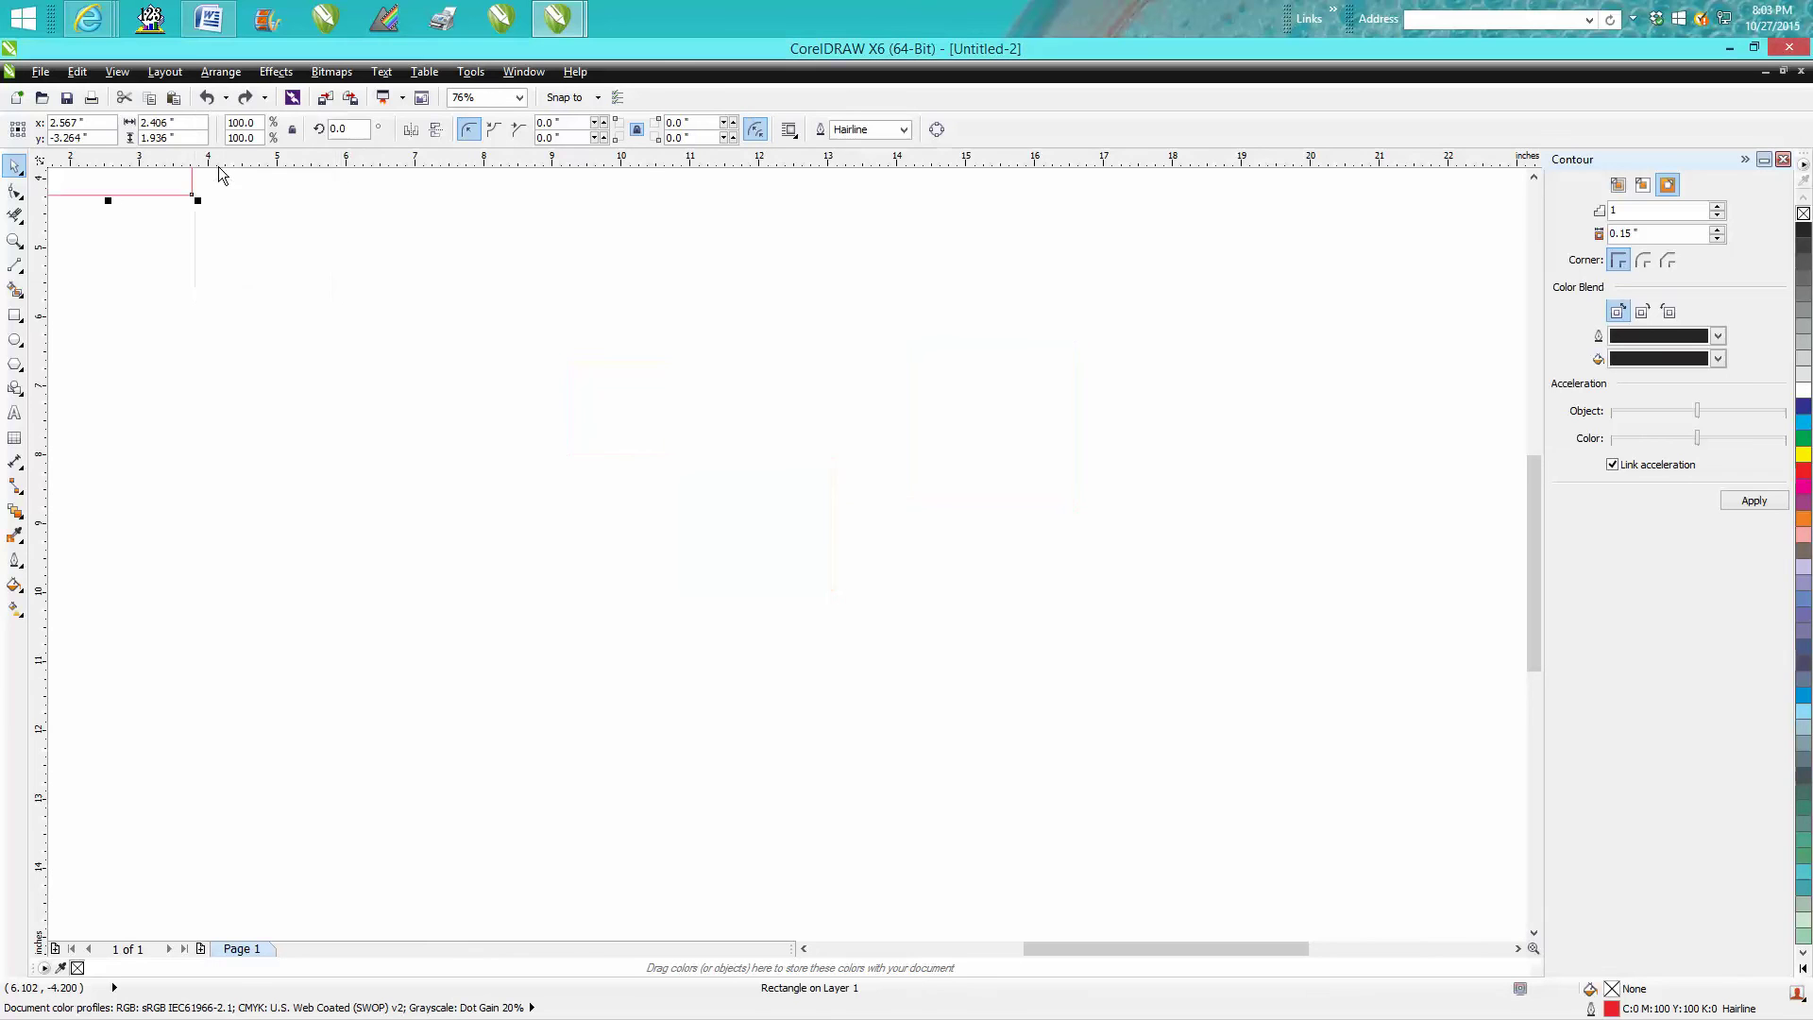
scroll(401, 252, "down", 1)
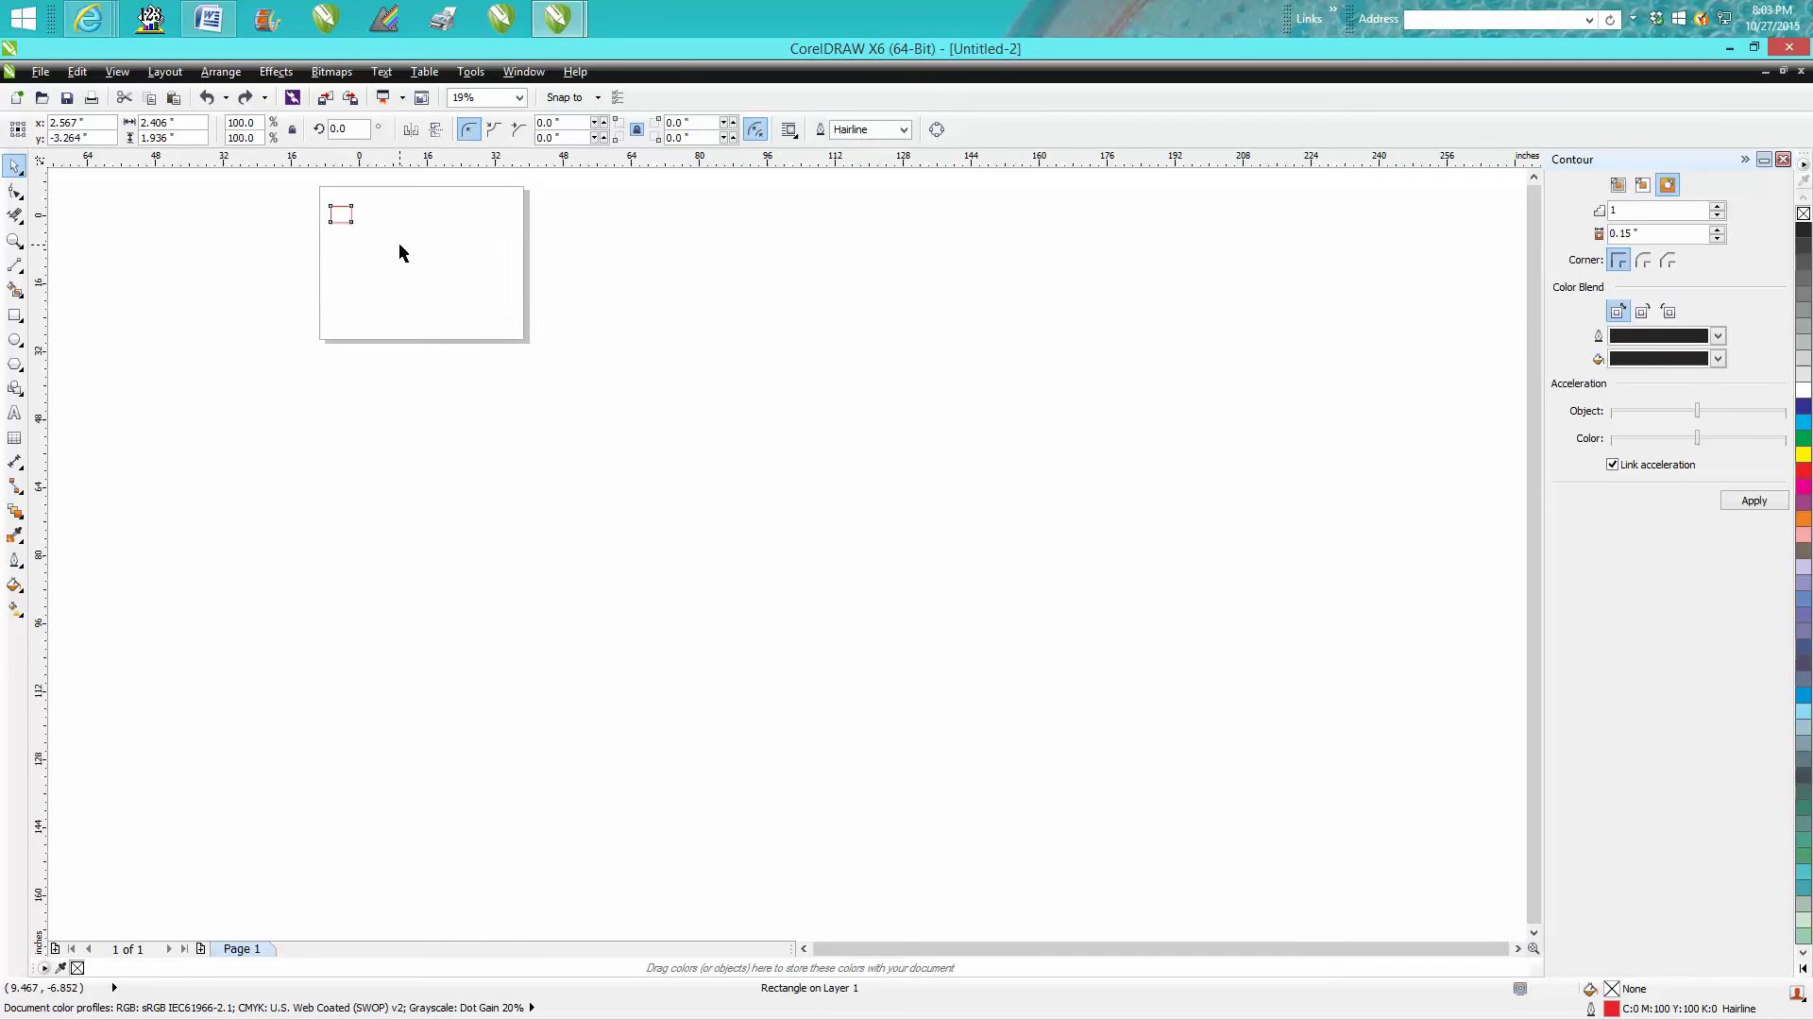
scroll(401, 252, "down", 1)
left_click(25, 248)
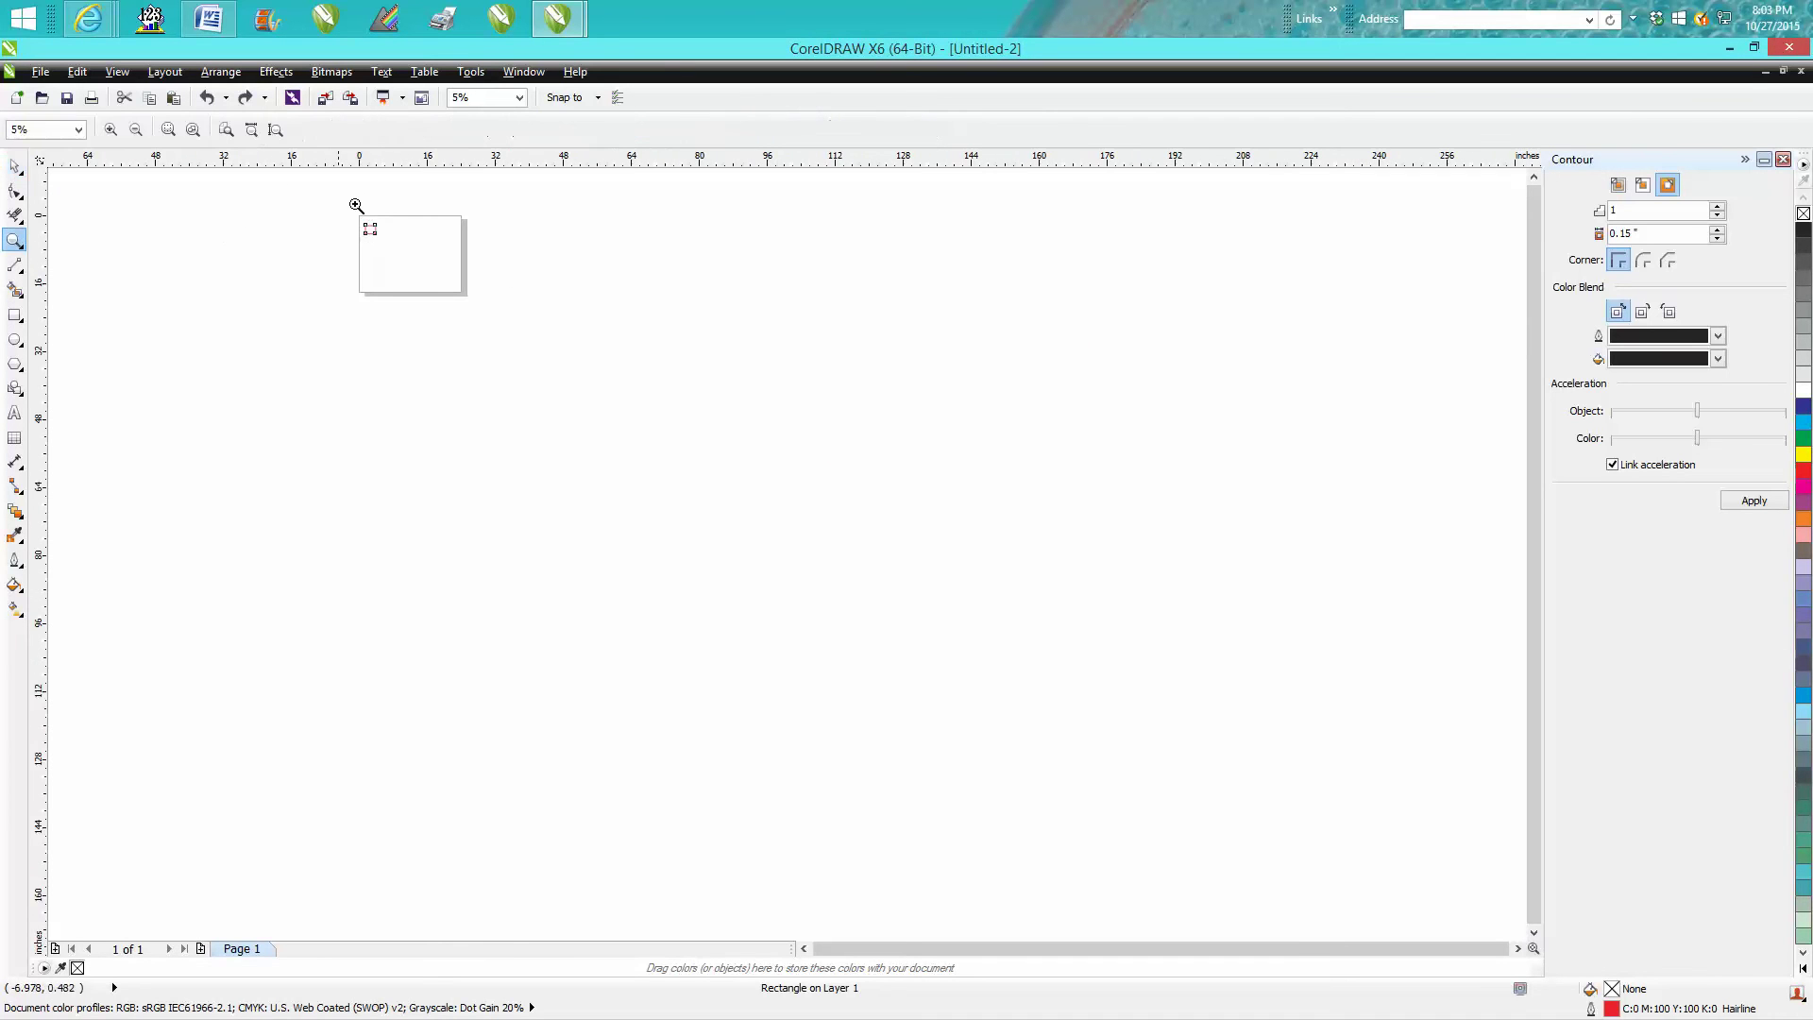
left_click_drag(357, 202, 479, 305)
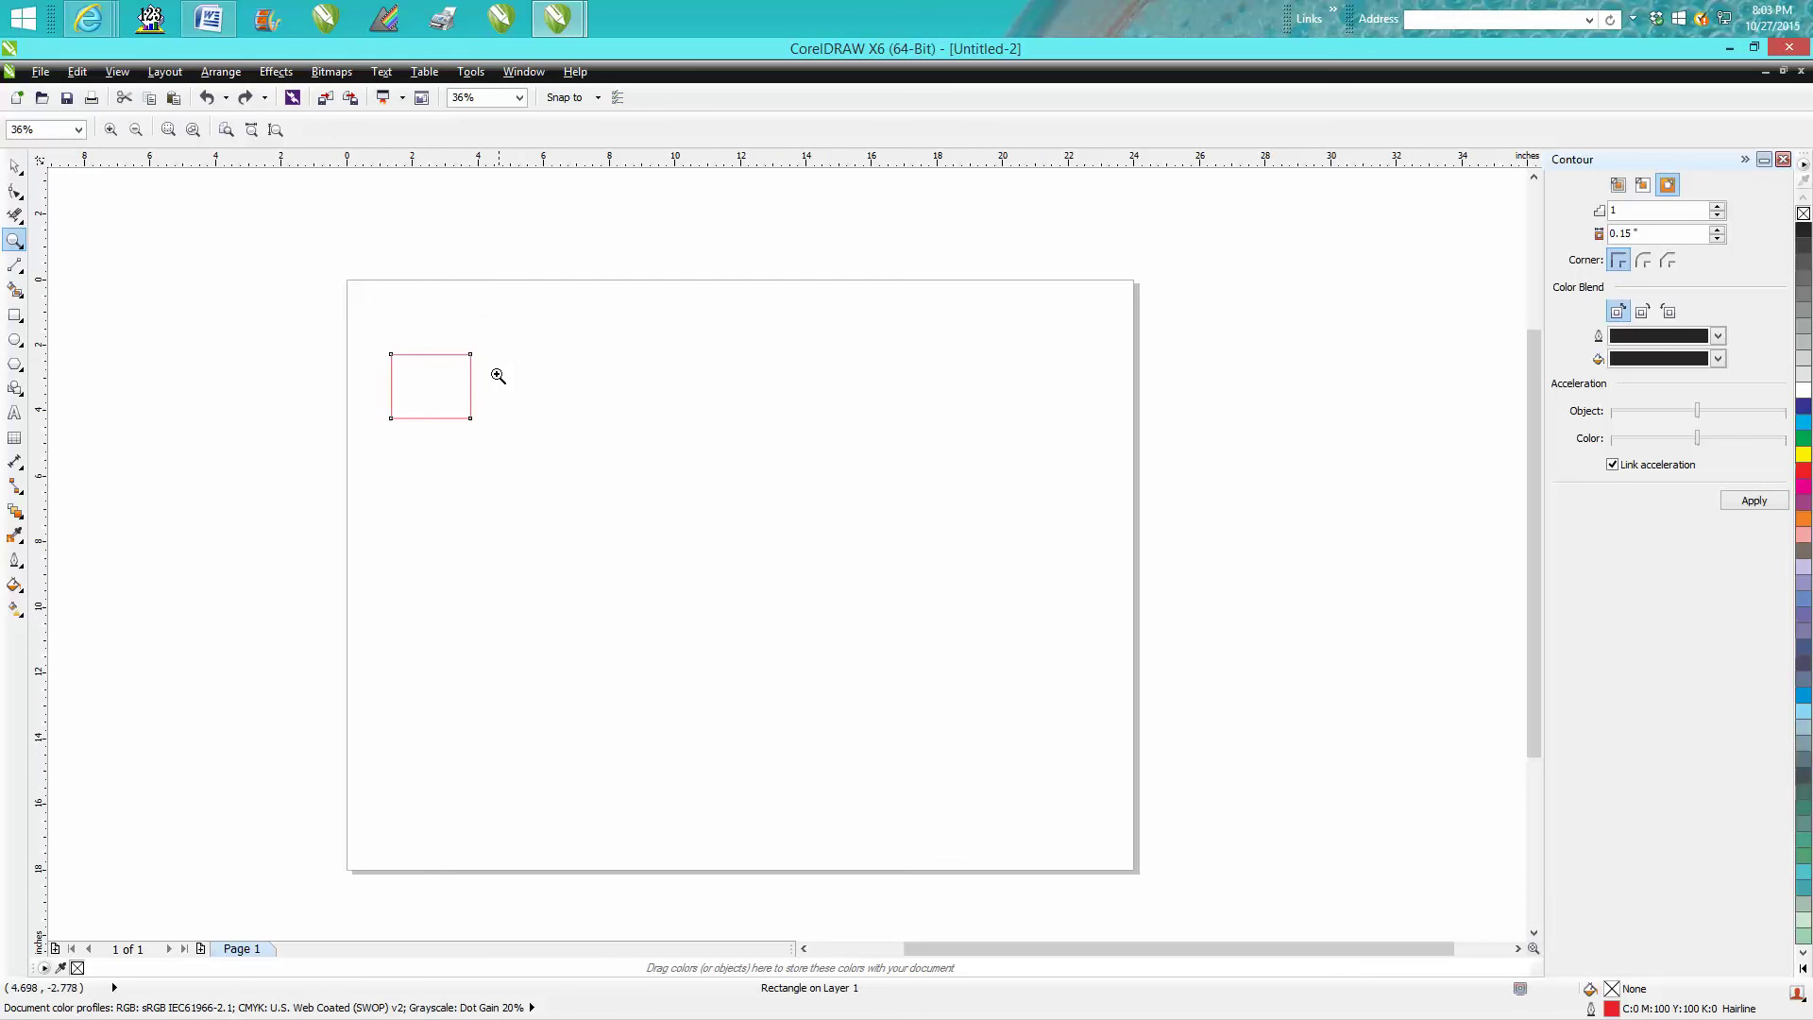
- Leave the Undo history unchanged and draw a new rectangle on the page
left_click(225, 97)
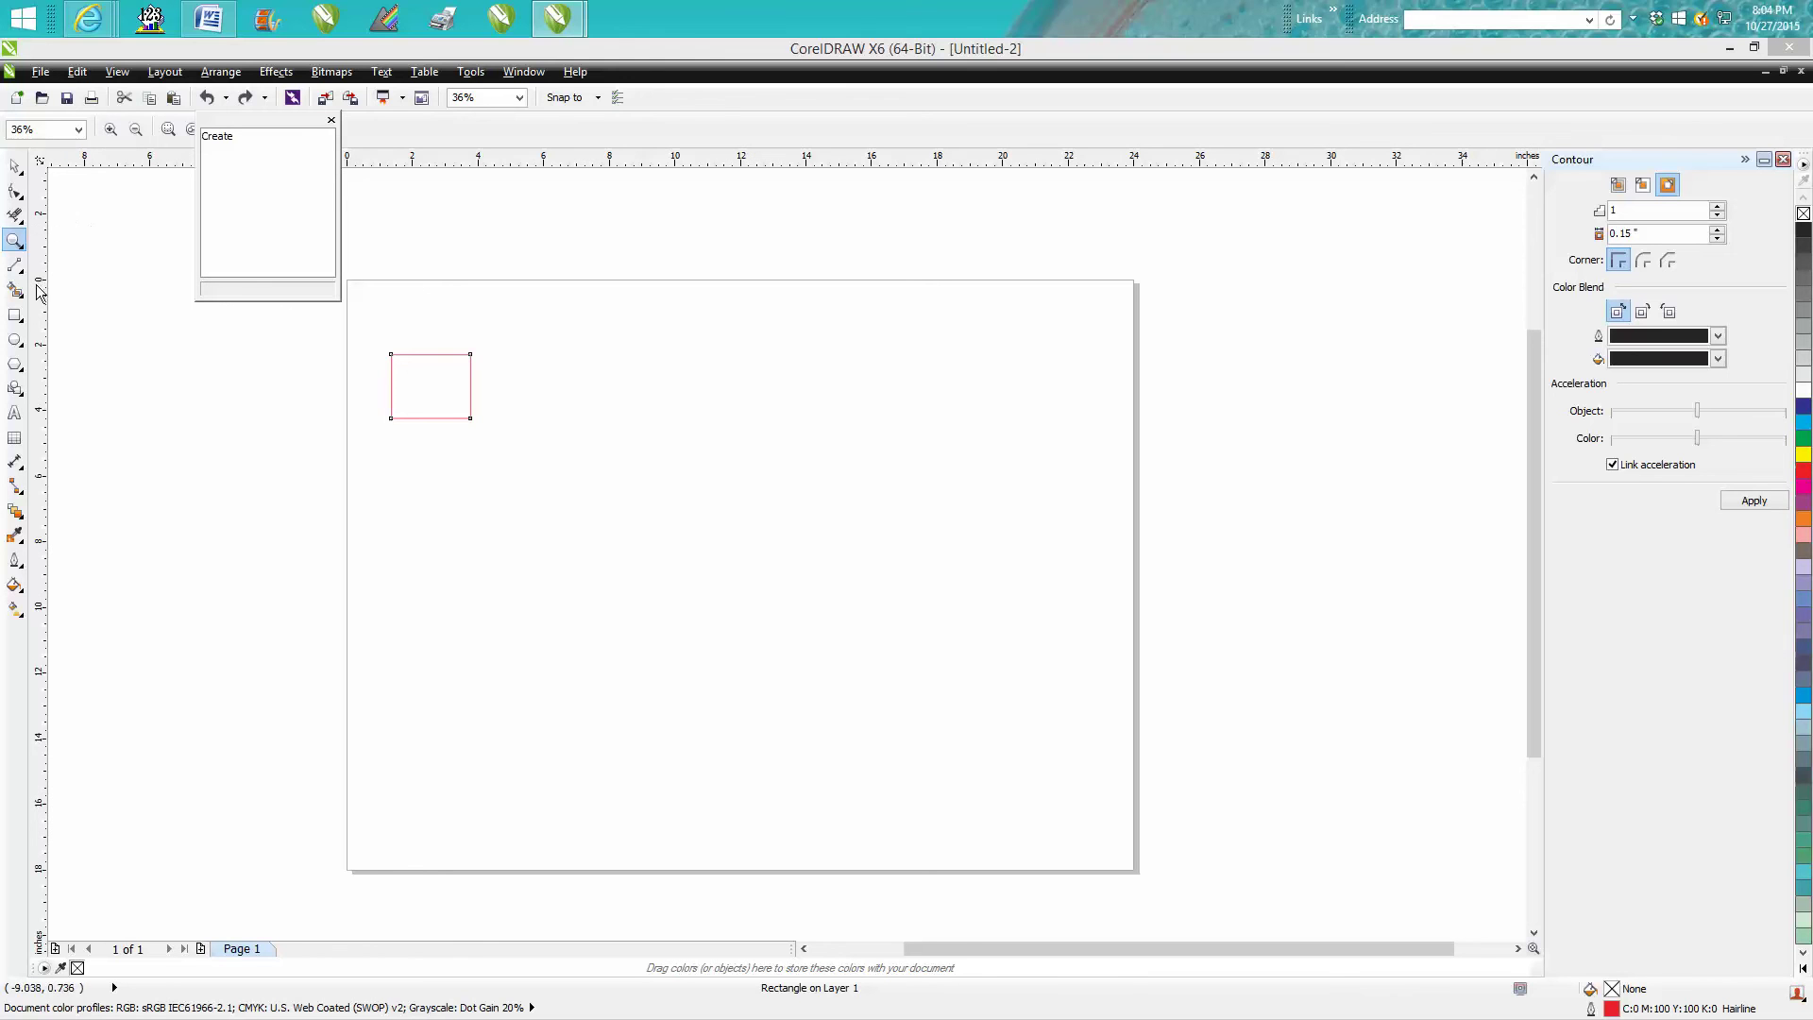
left_click(18, 316)
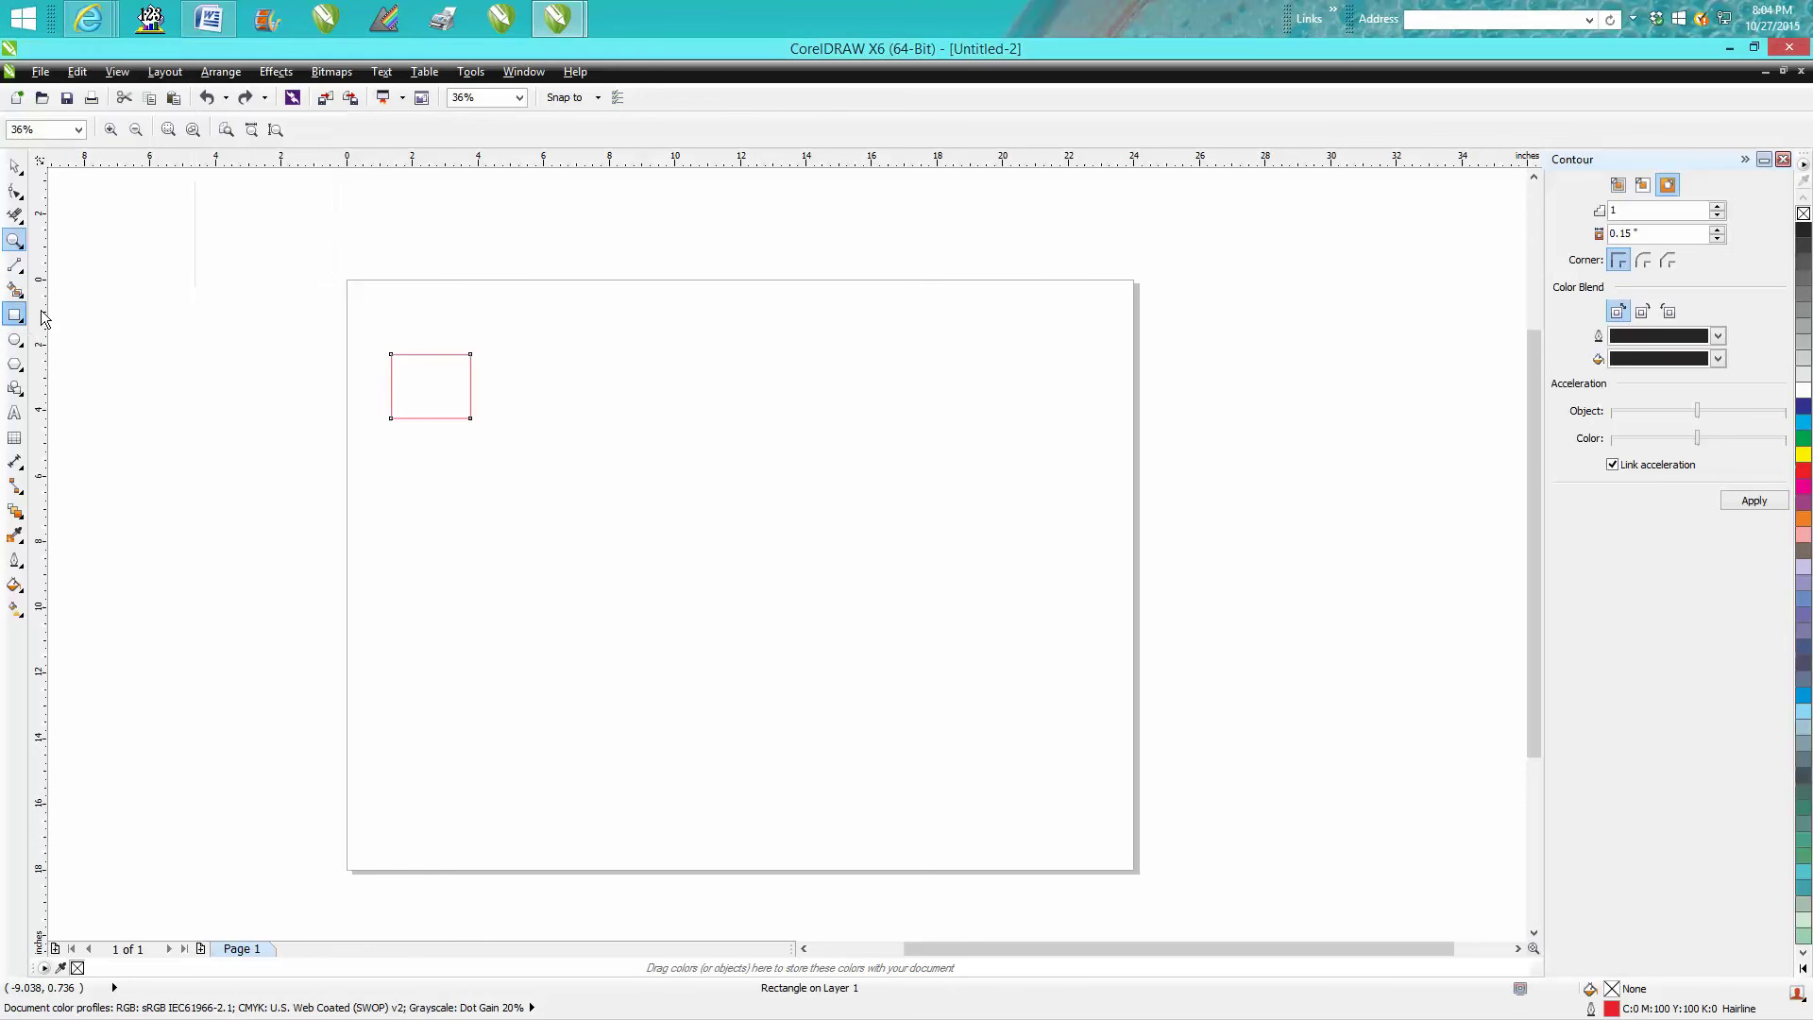
left_click(431, 386)
mouse_move(583, 402)
left_mouse_down()
mouse_move(633, 482)
mouse_move(771, 572)
left_mouse_up()
- Draw a large circle right of the tall rectangle and a small one over its top
left_click(17, 338)
left_click_drag(723, 400, 819, 496, "ctrl")
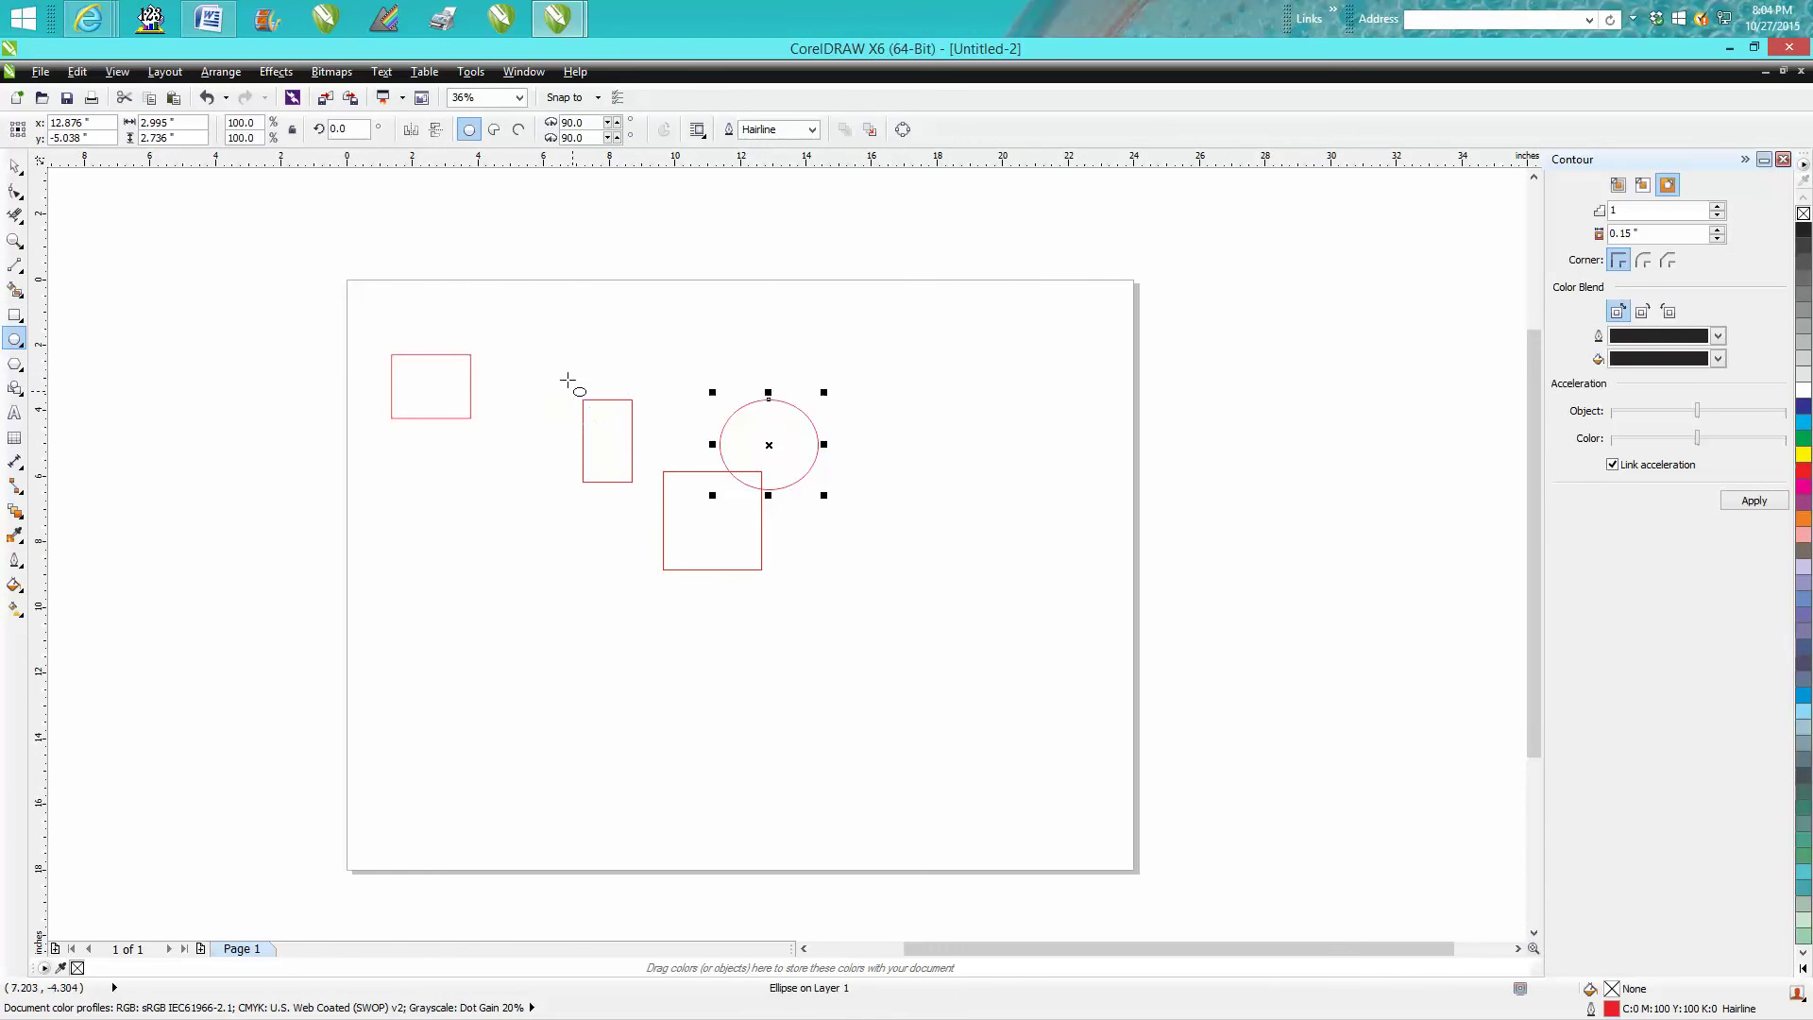
left_click_drag(560, 367, 625, 432)
- Add test text and an empty paragraph frame, then delete the small text
left_click(17, 411)
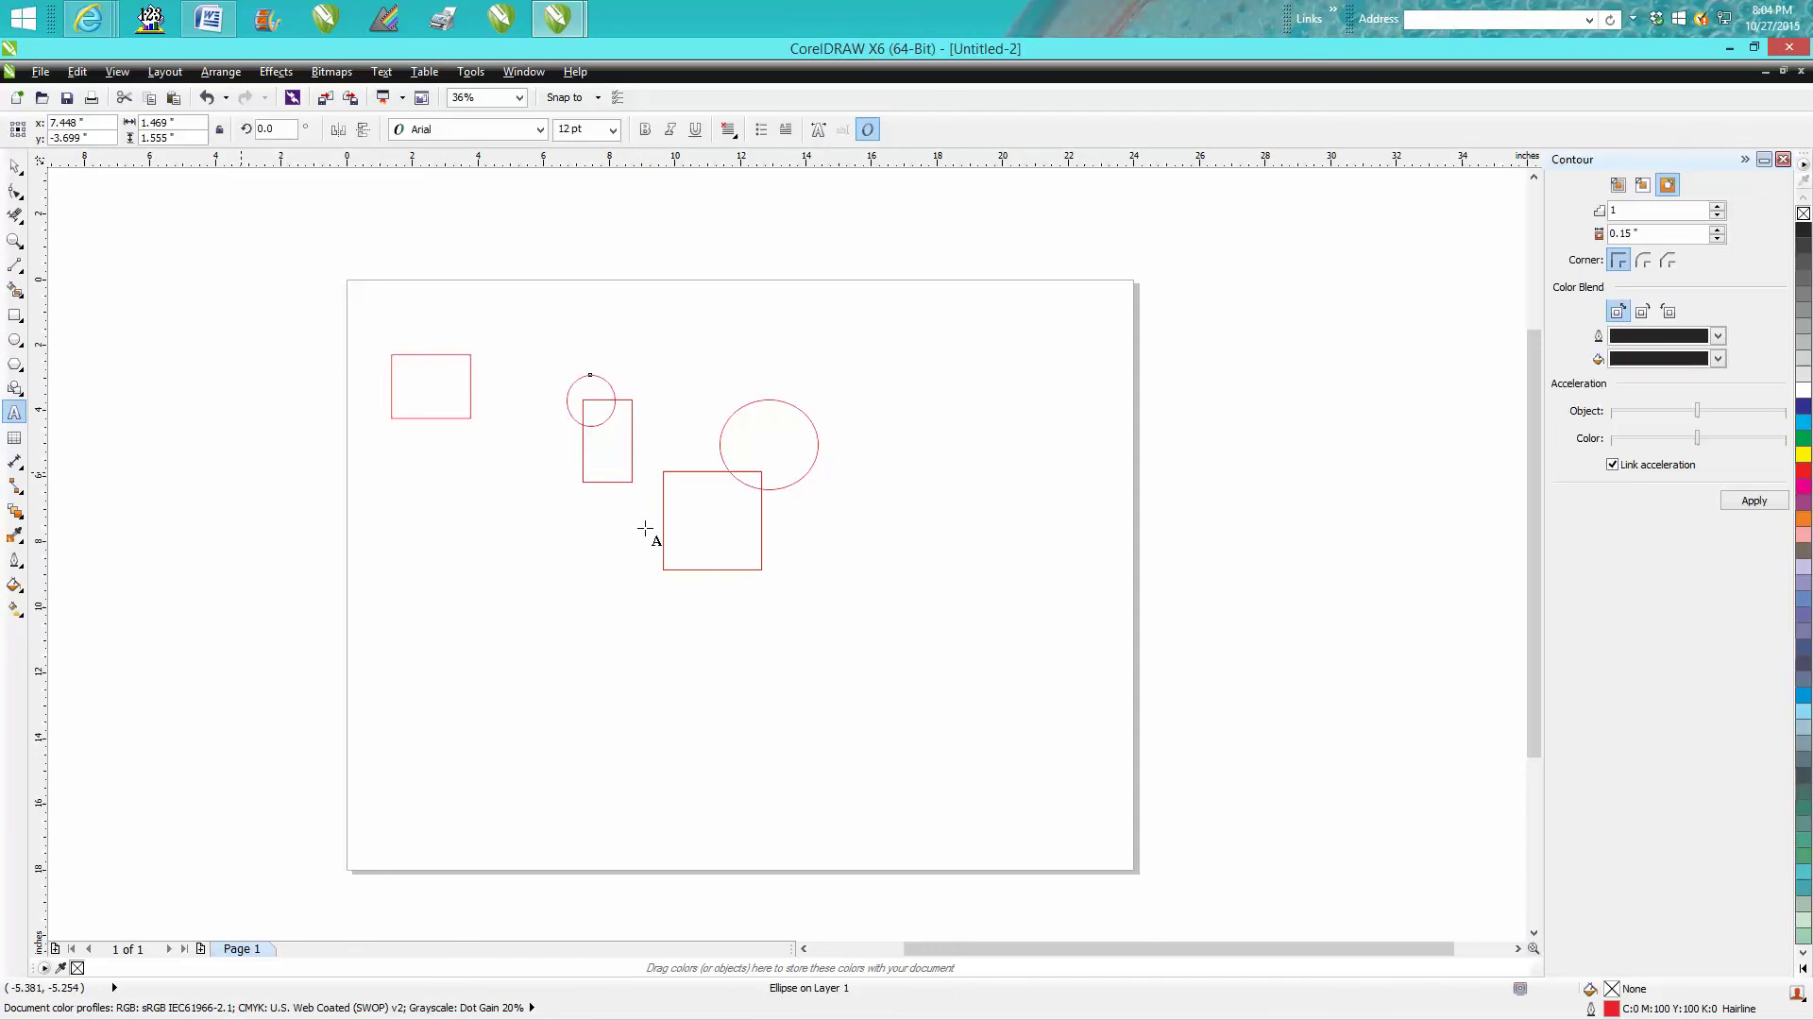
left_click(666, 517)
type("test")
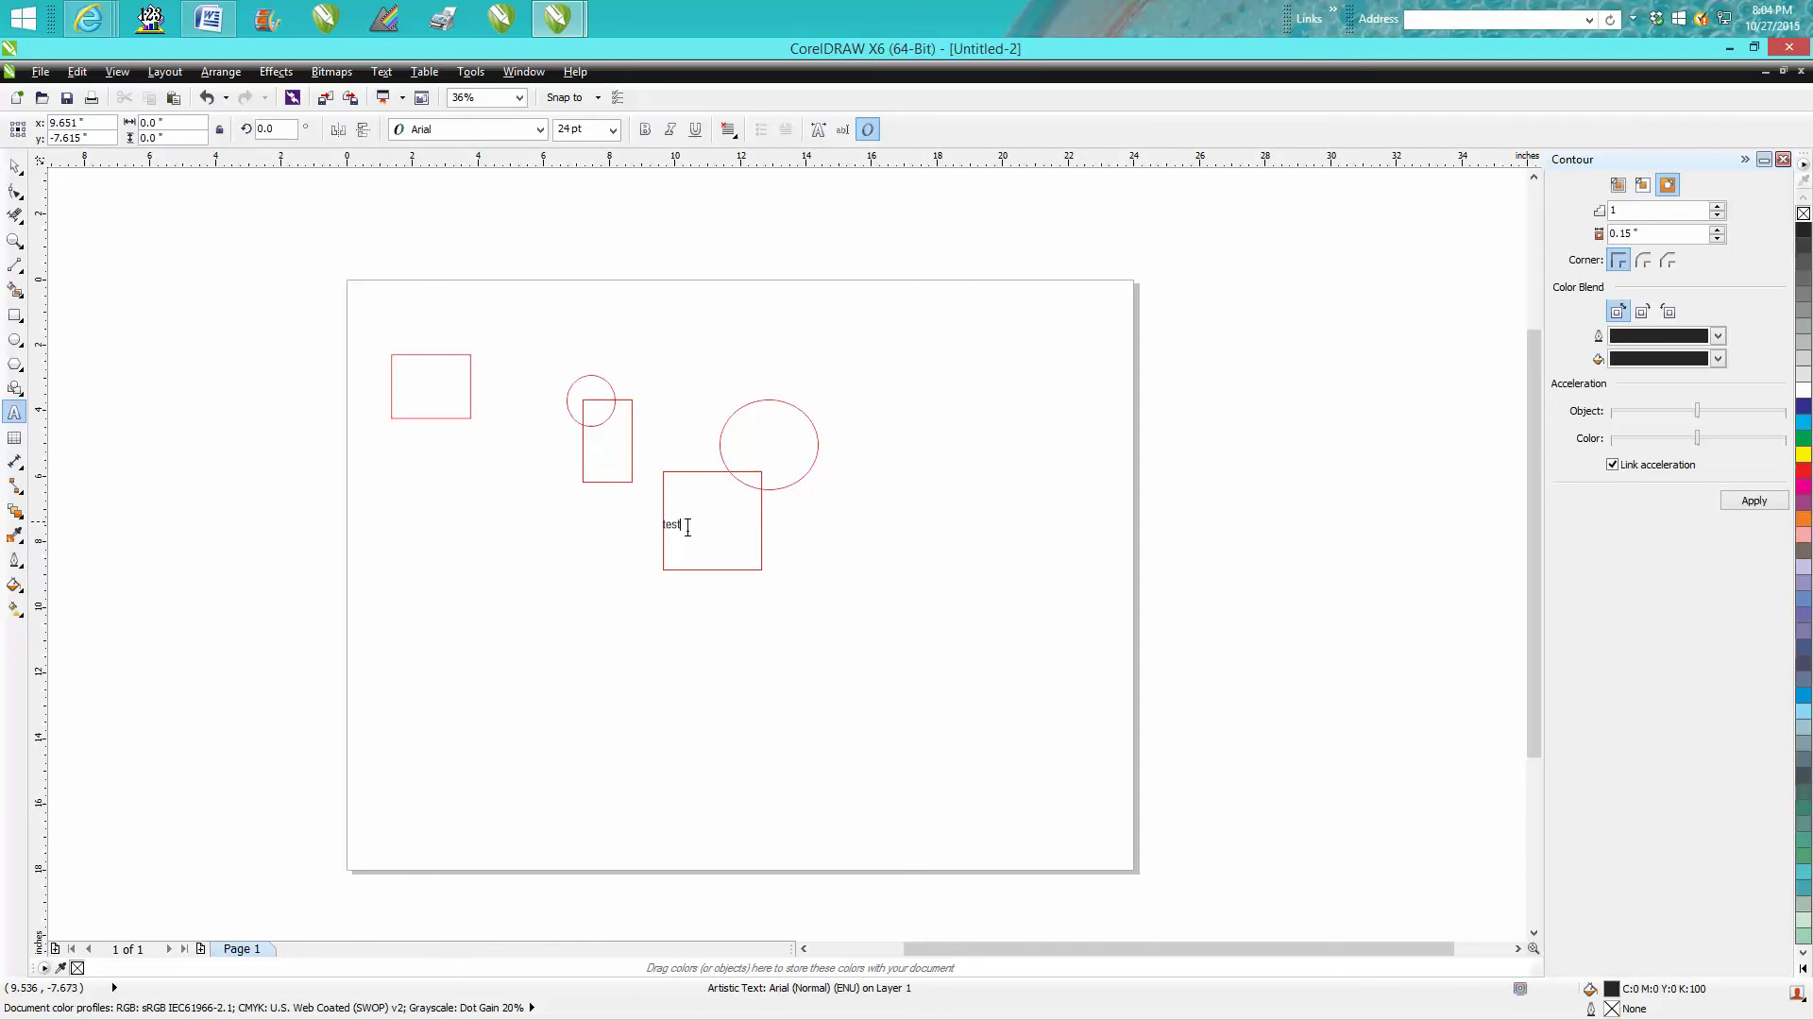
left_click_drag(688, 535, 861, 624)
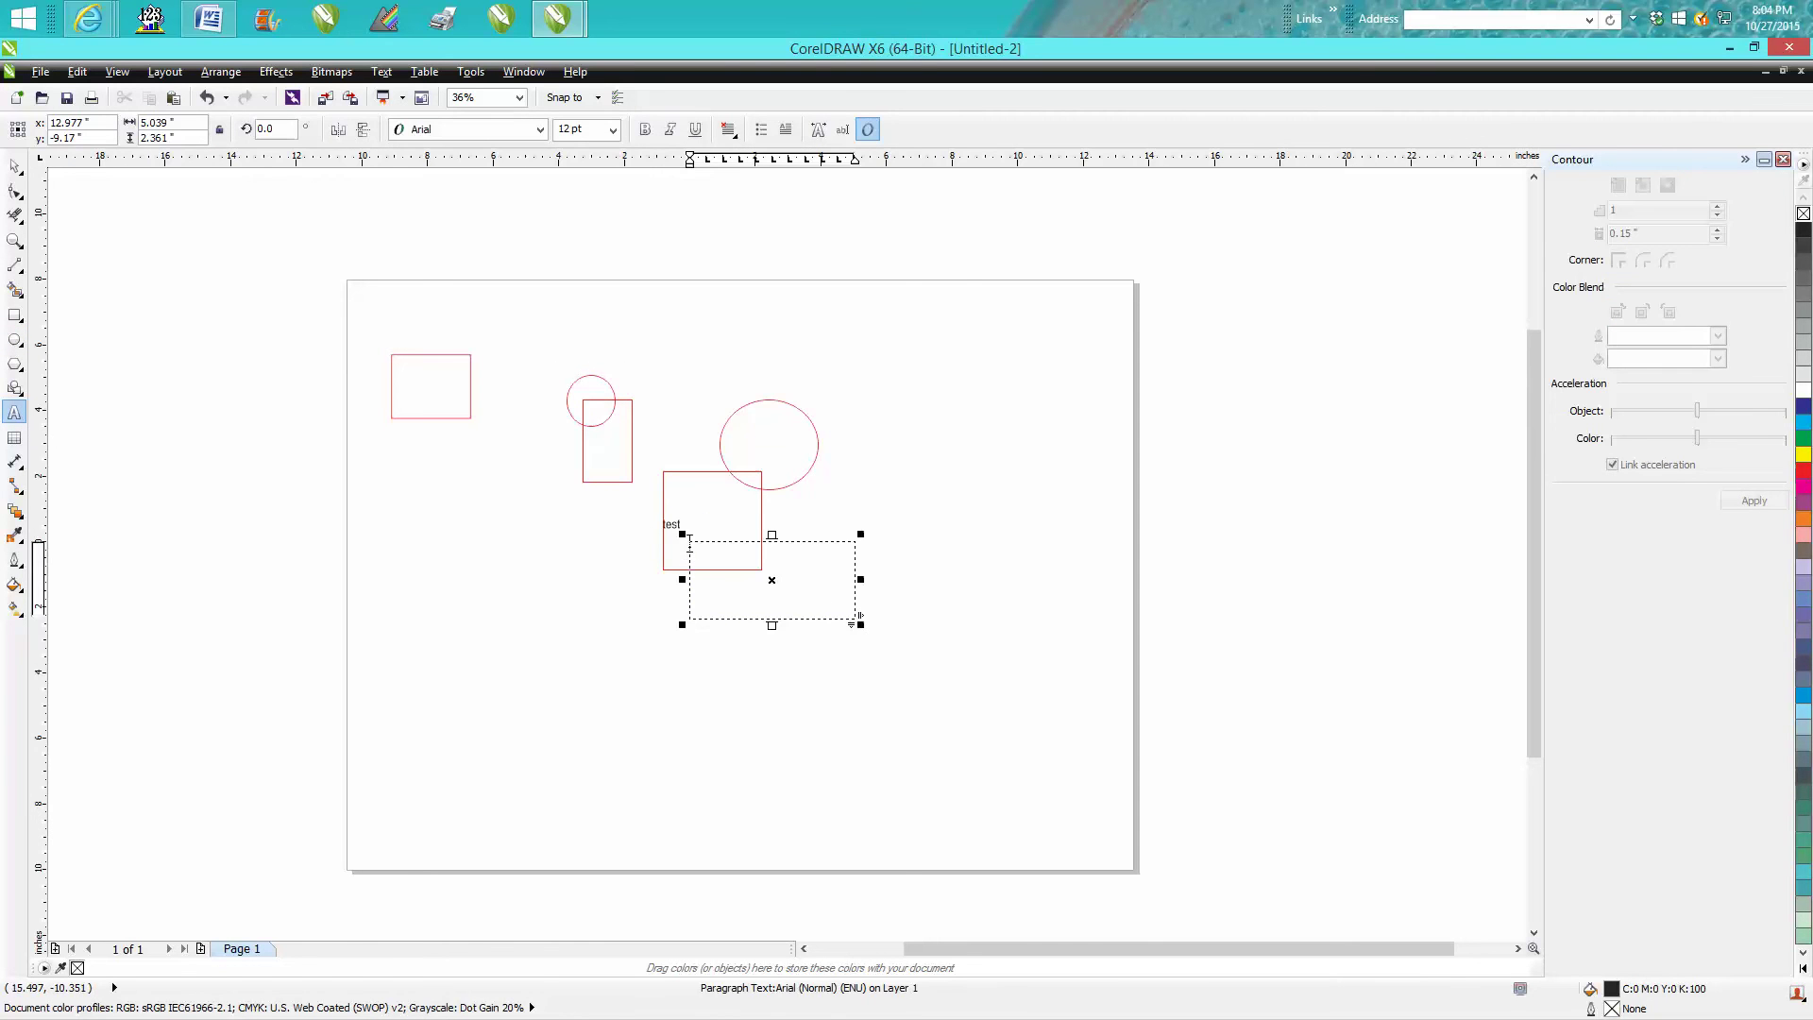
left_click(17, 170)
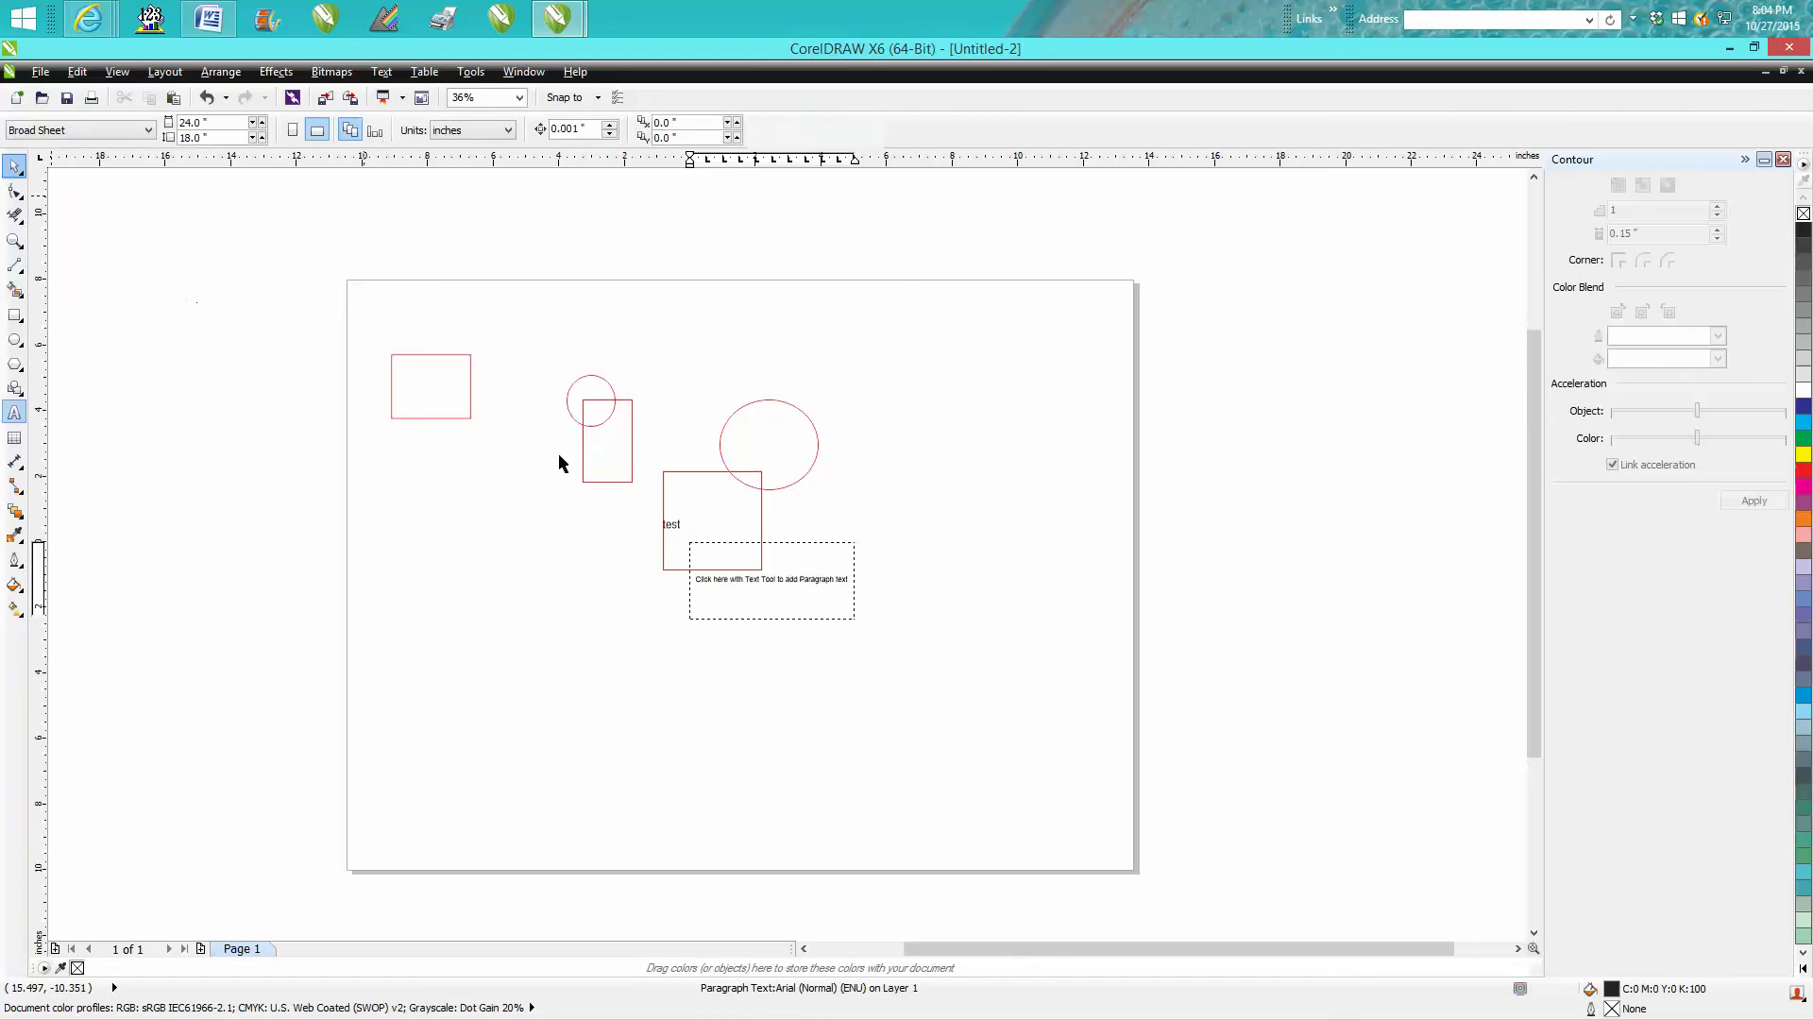
left_click(559, 452)
left_click(677, 531)
key("Delete")
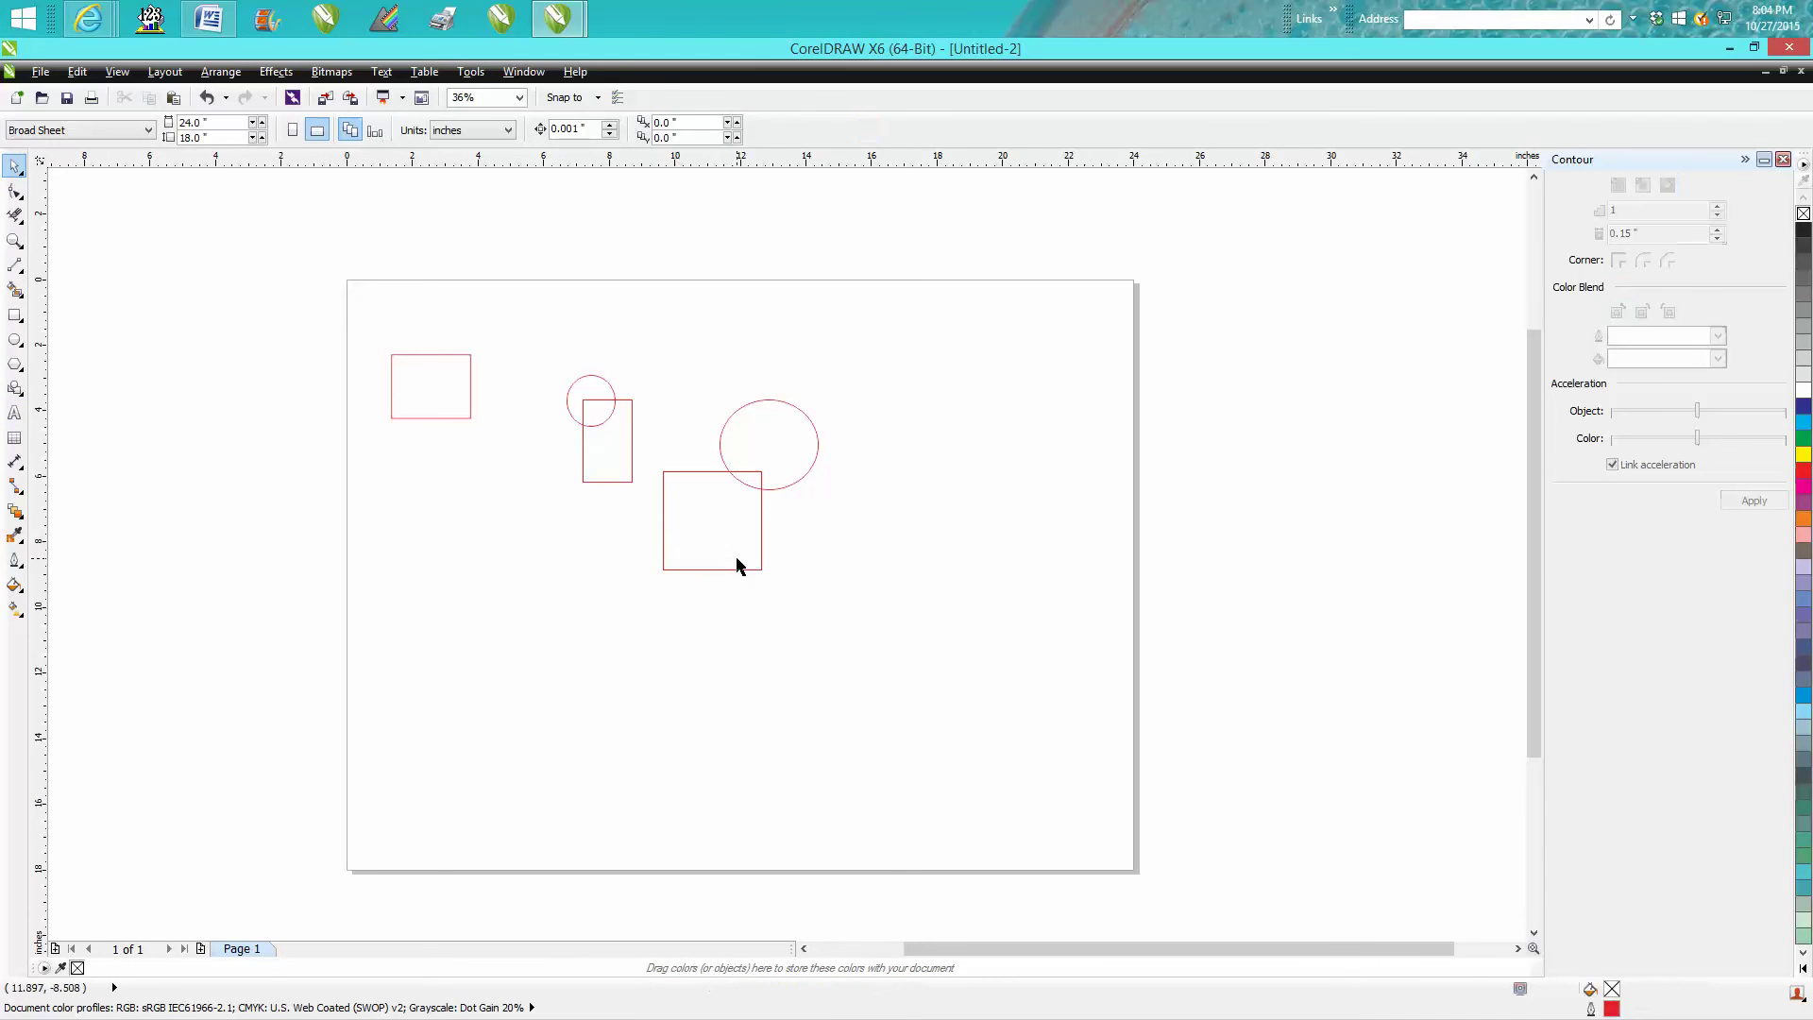
left_click(225, 97)
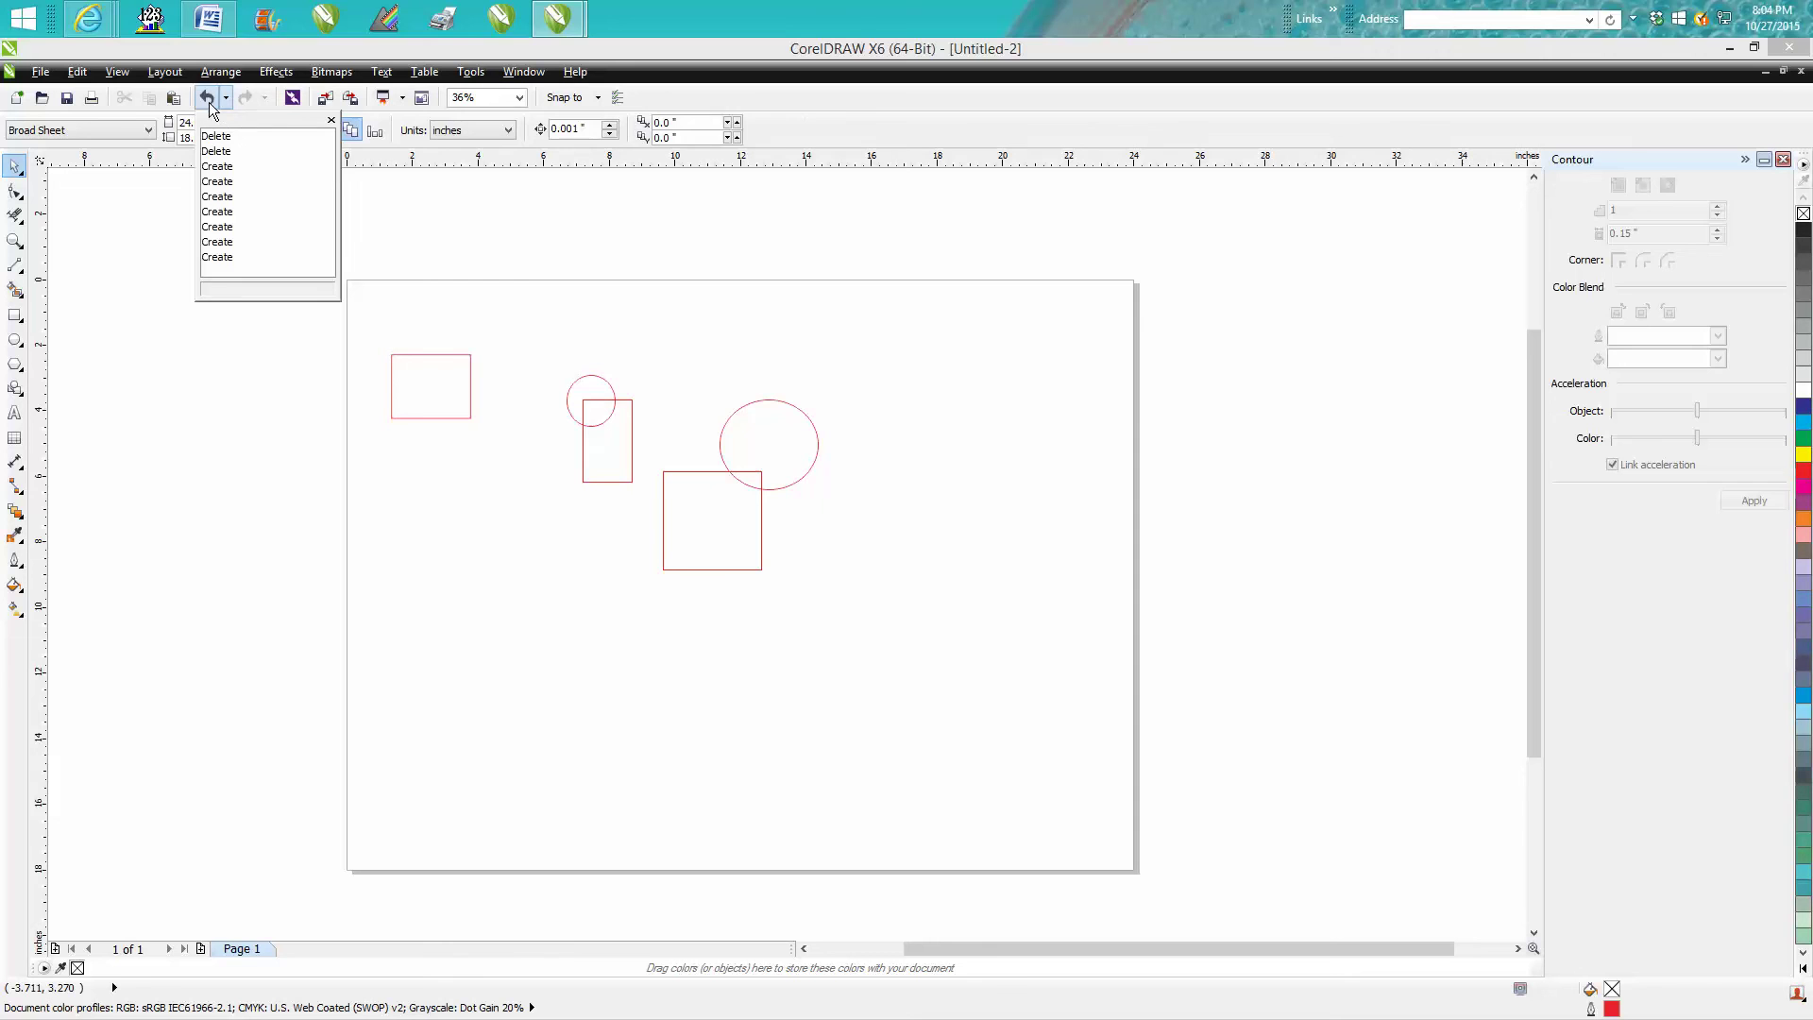
- Undo the Delete, select all six objects, and centre them on the page with P
left_click(217, 137)
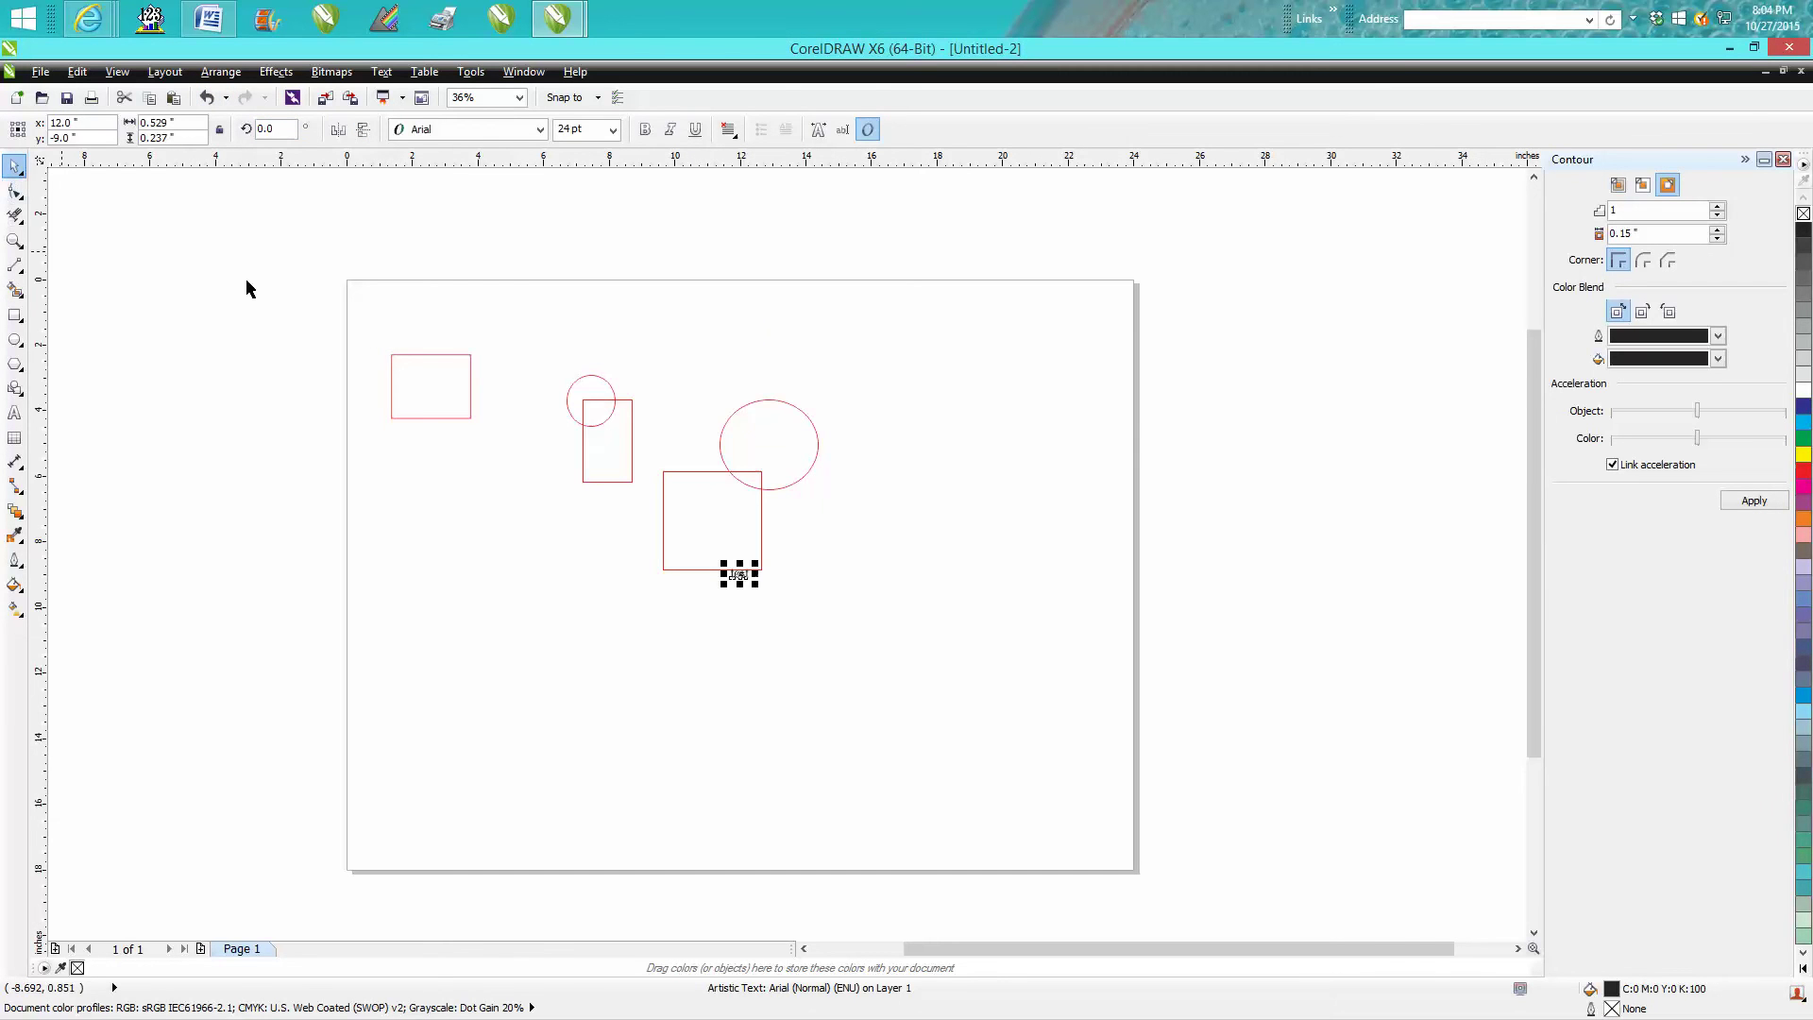
left_click_drag(351, 300, 936, 647)
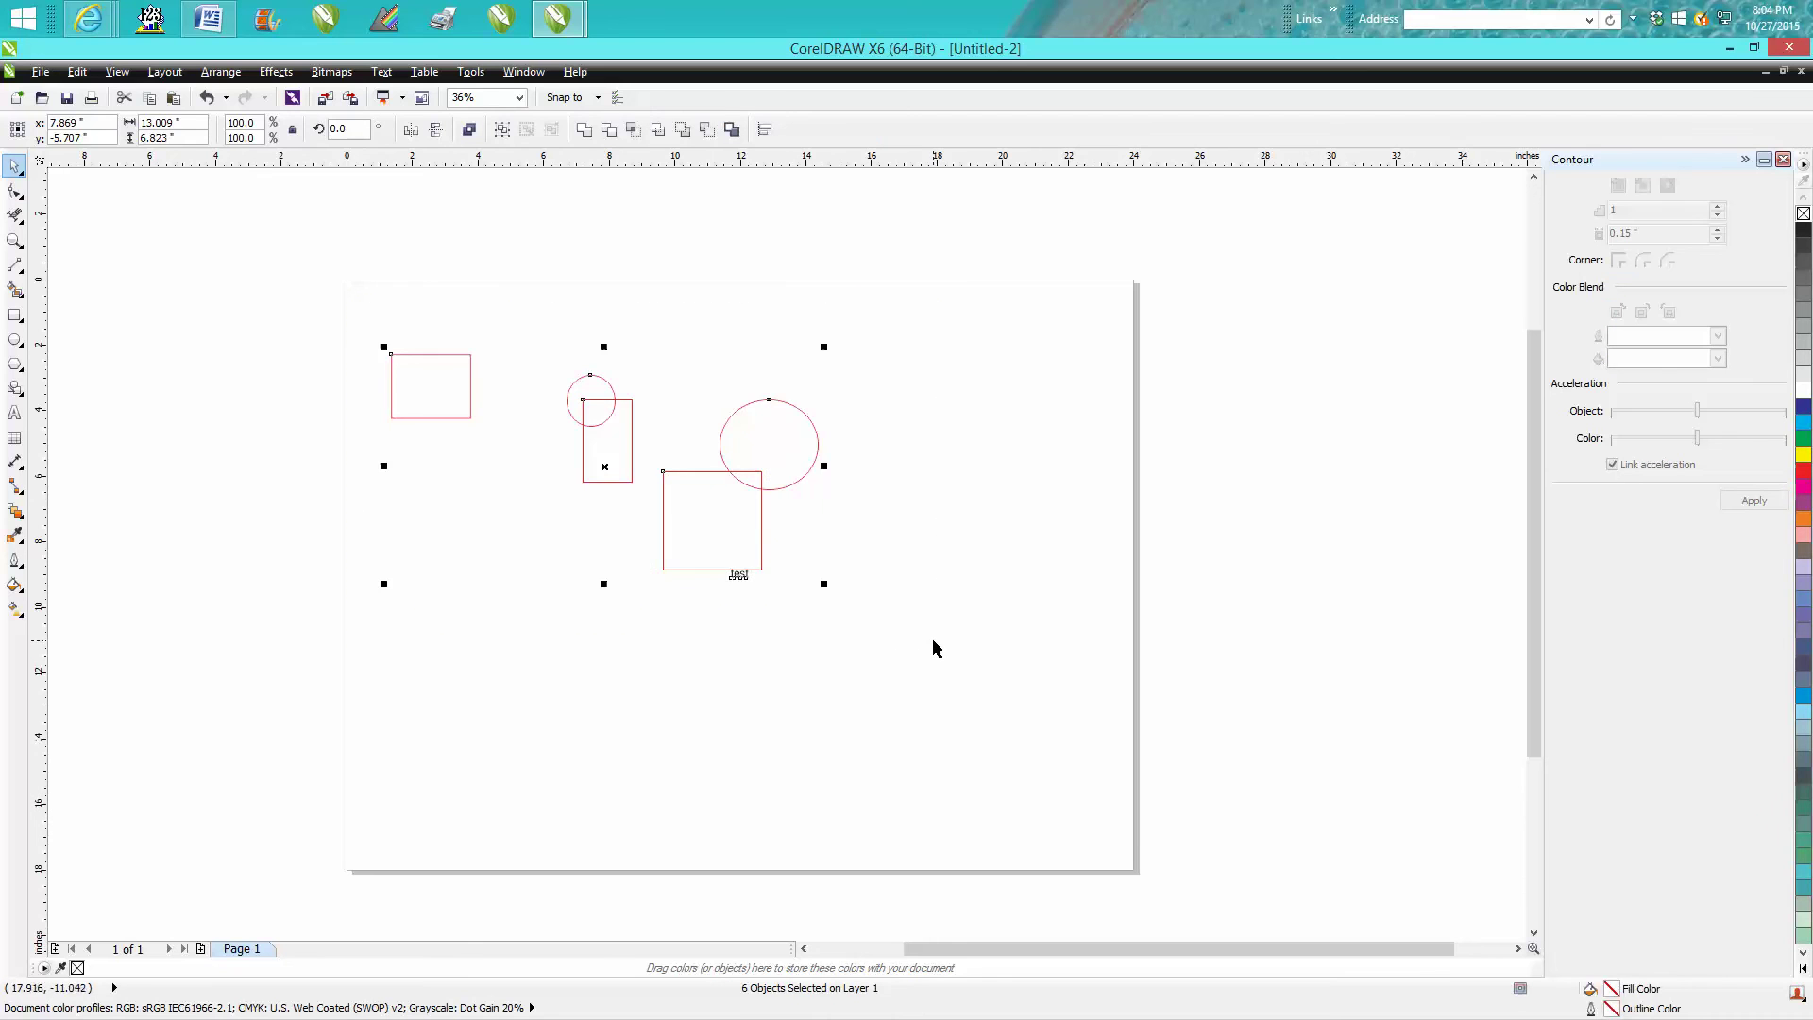
key("p")
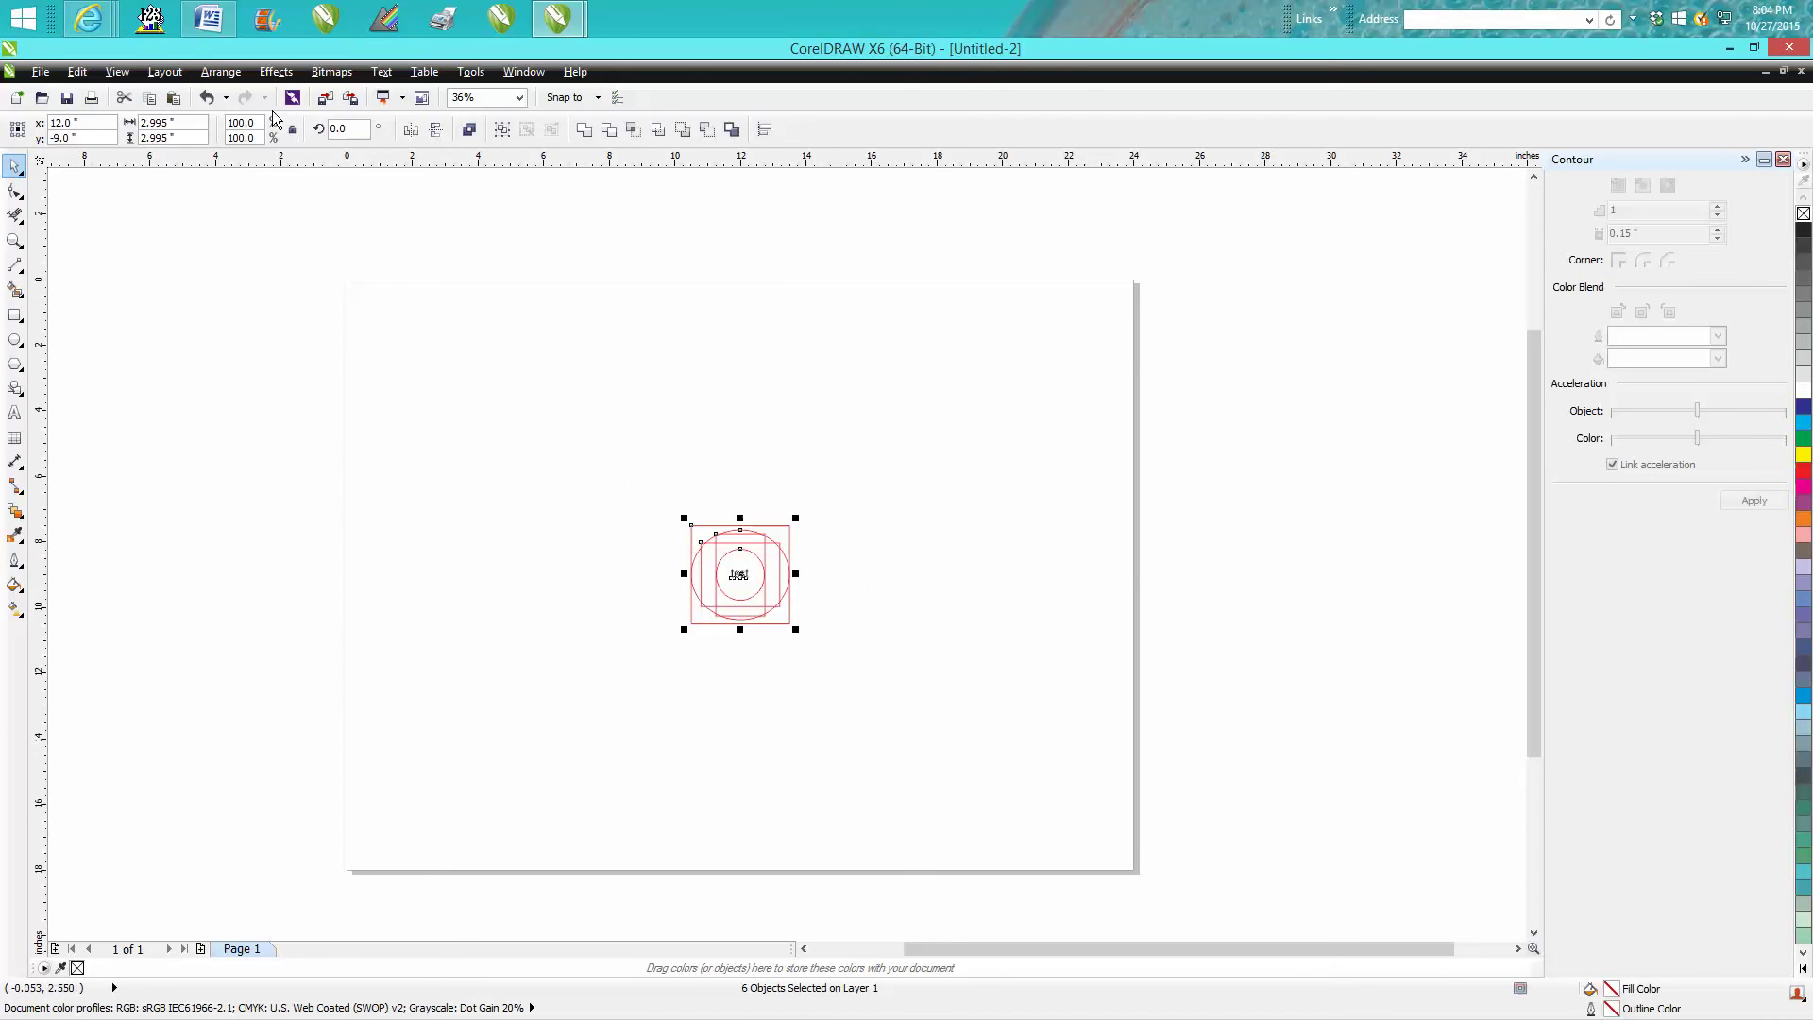
- Undo the Align action from the Undo history list
left_click(227, 99)
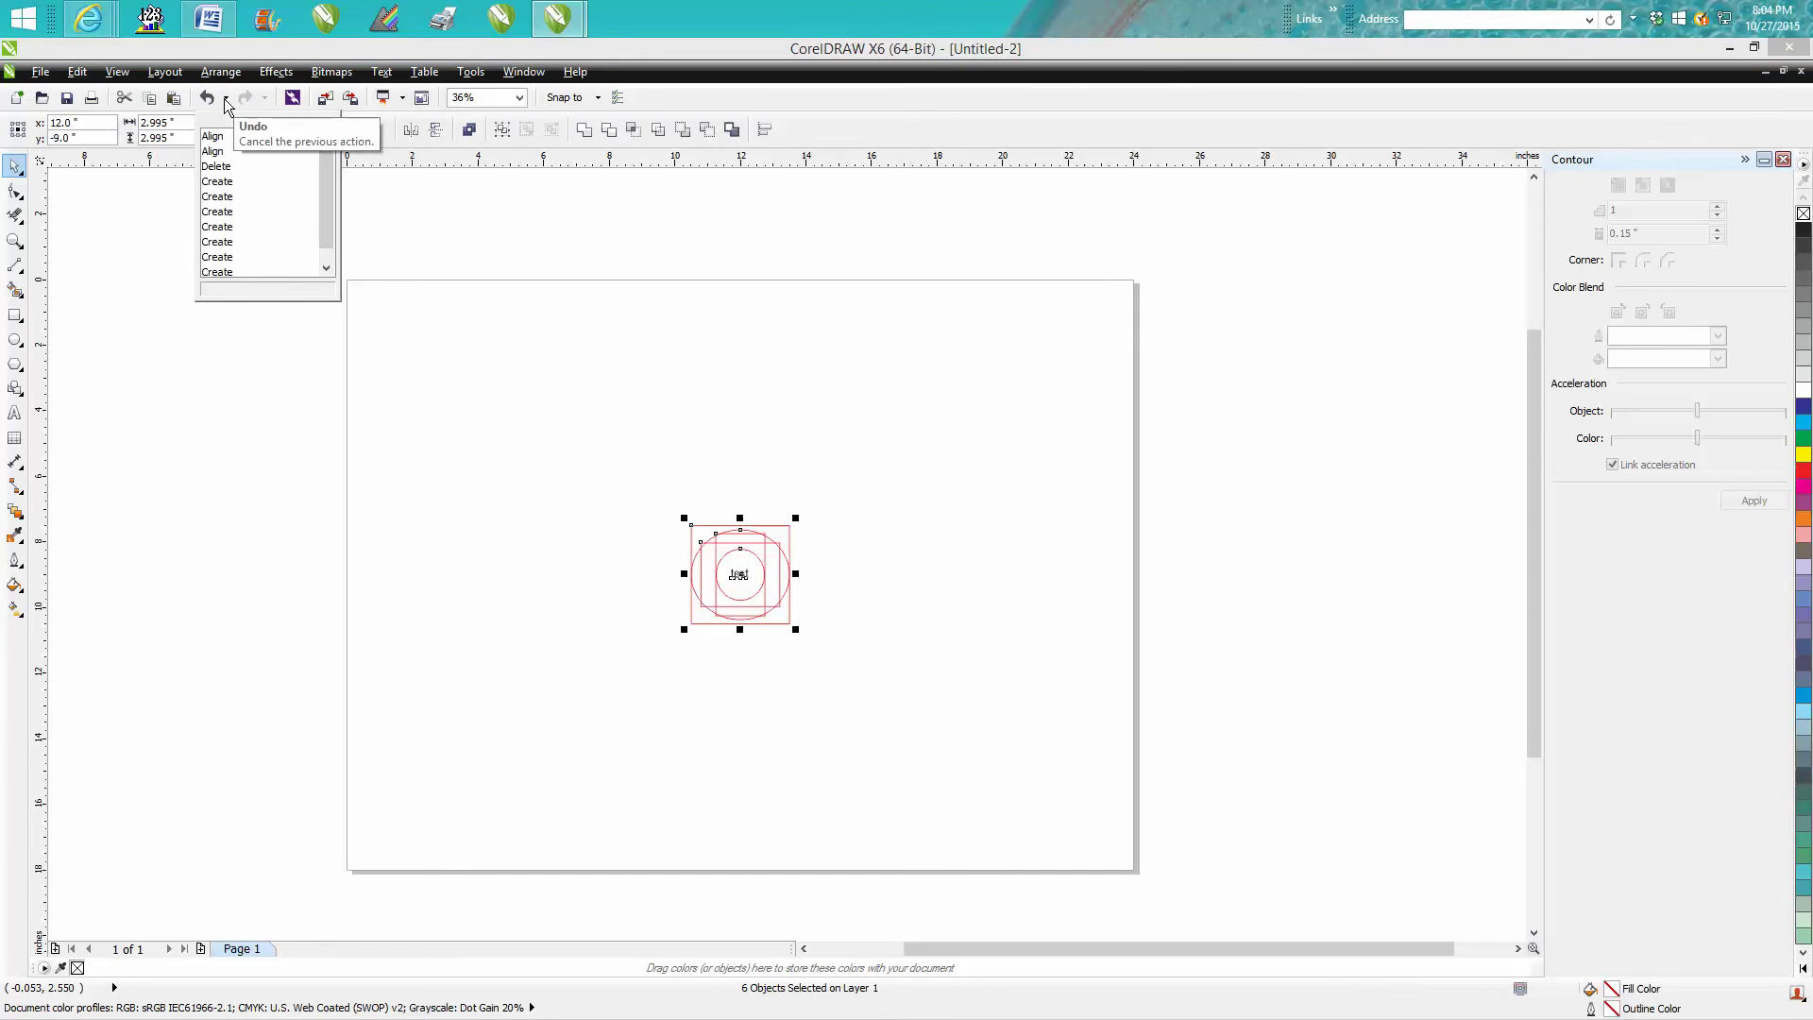
left_click(226, 190)
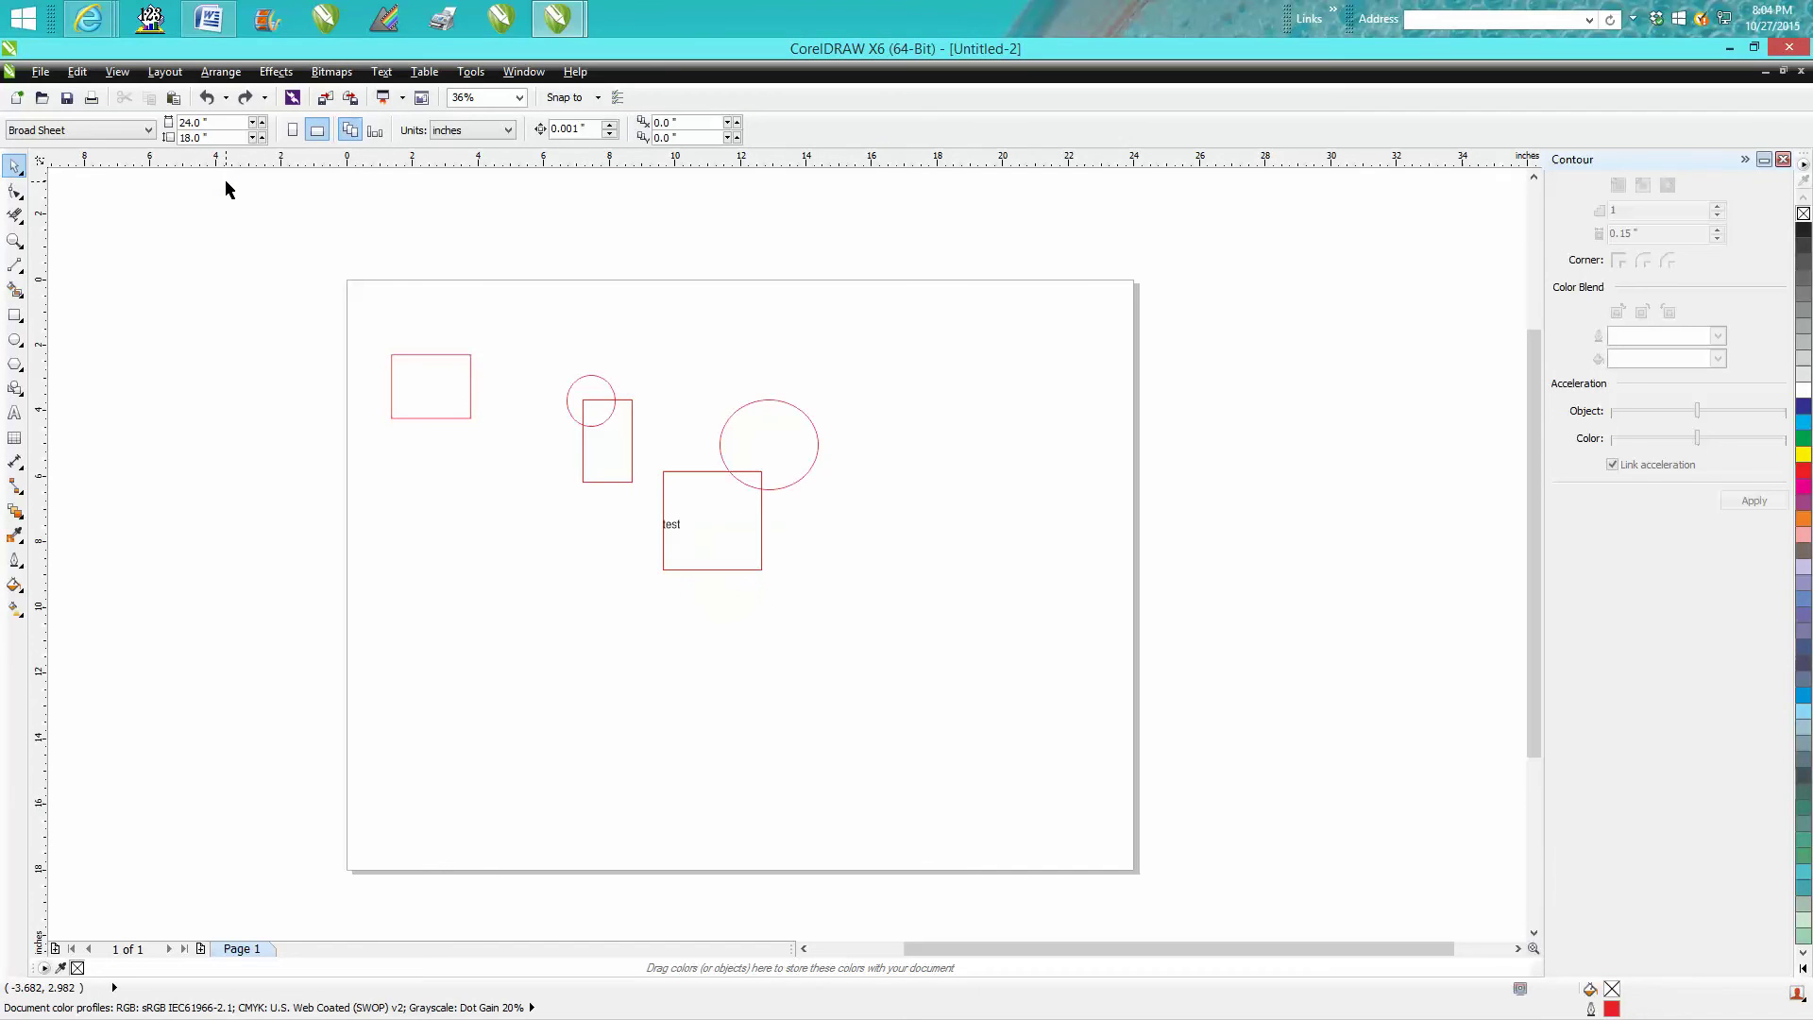